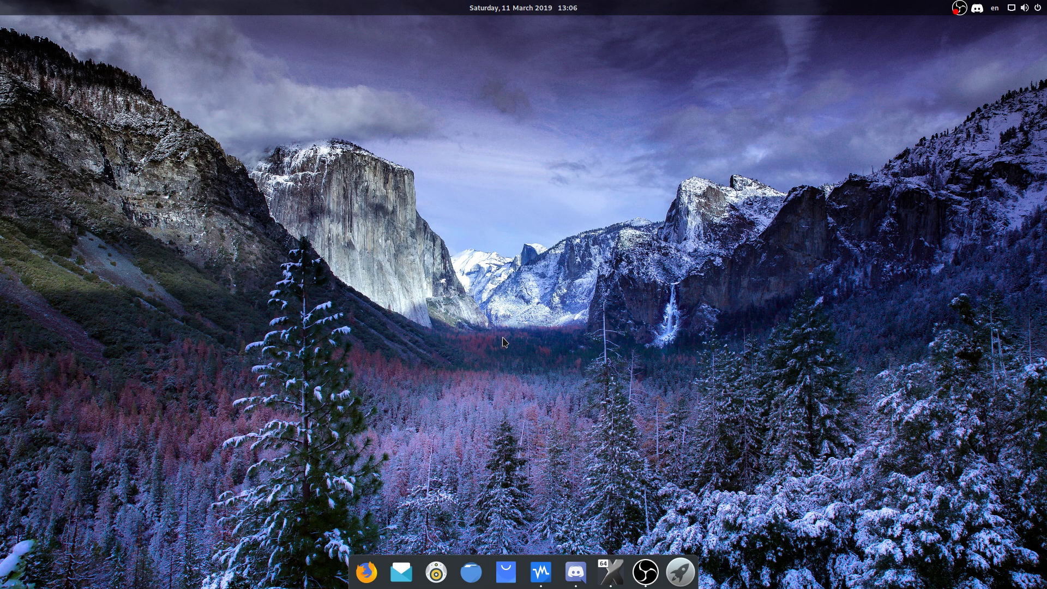
# Check the VirtualBox Manager, minimize it, and switch to the running Mac OS X virtual machine
pyautogui.click(537, 527)
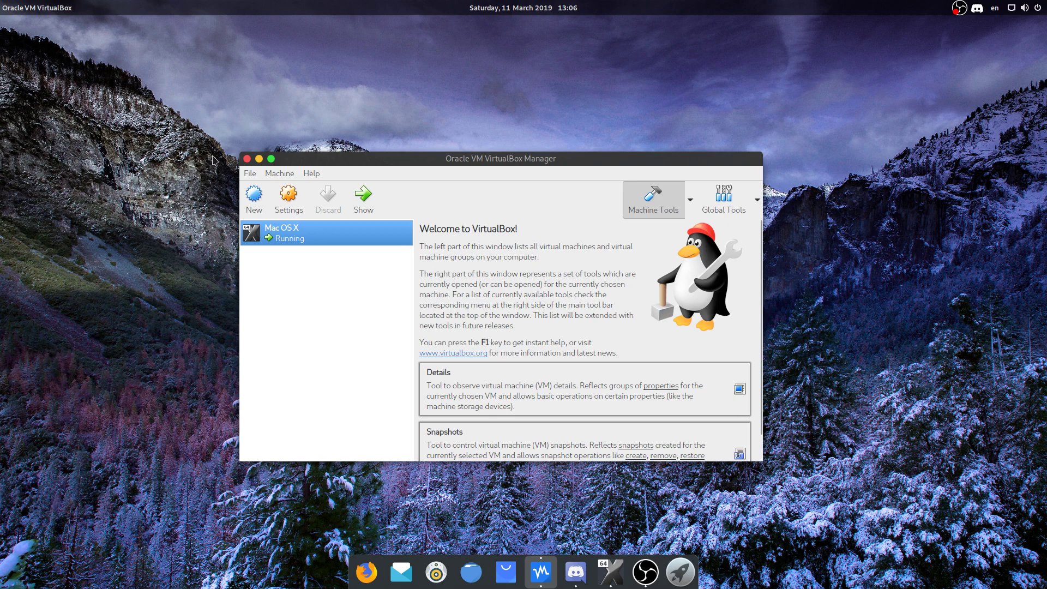
pyautogui.click(260, 159)
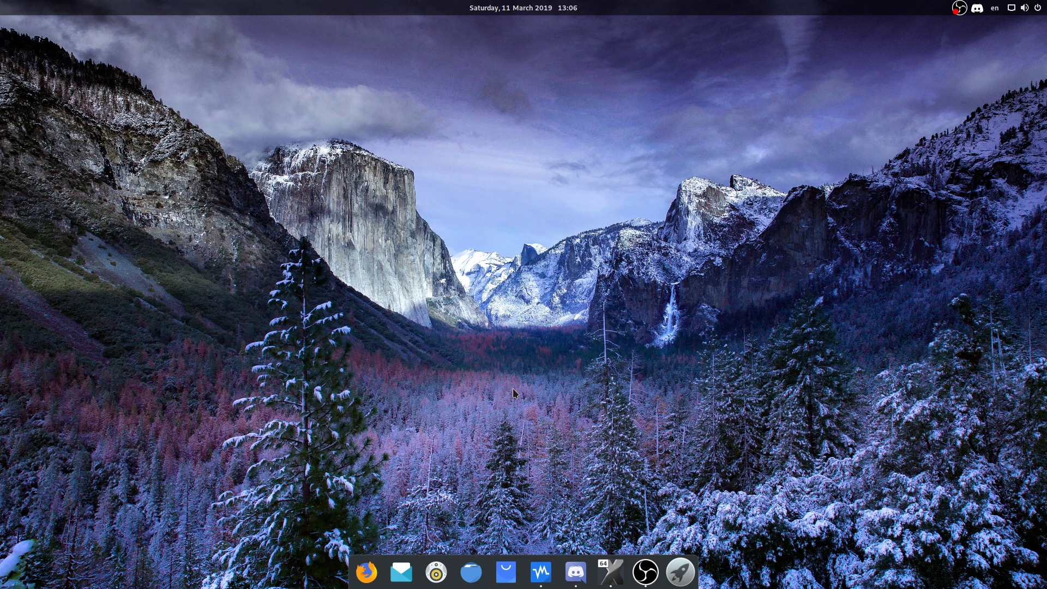
pyautogui.click(615, 562)
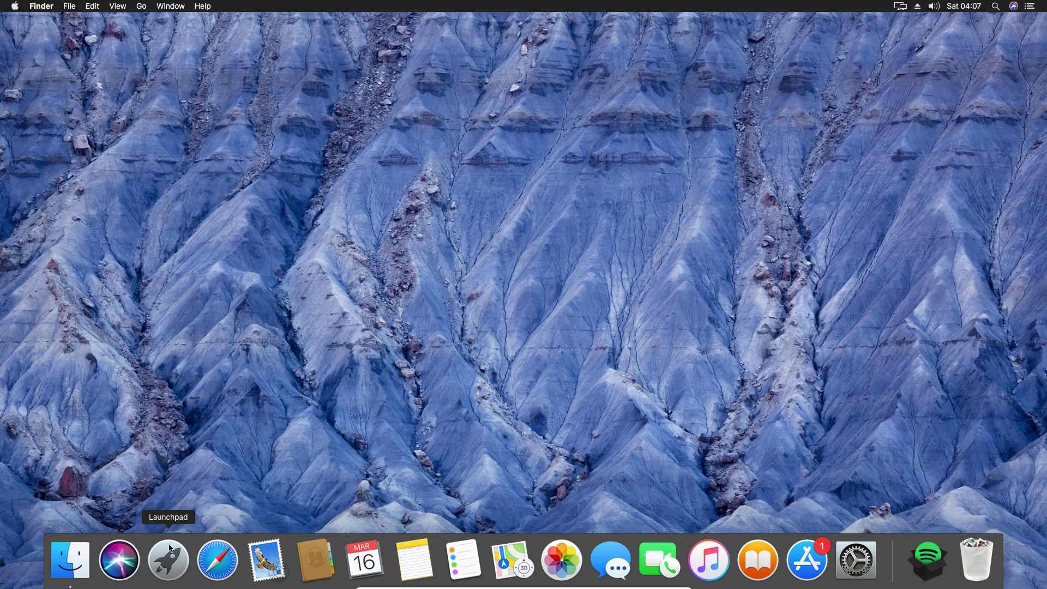
# Look through the installed programs in Finder's Applications folder, including Spotify, and close the window
pyautogui.click(75, 558)
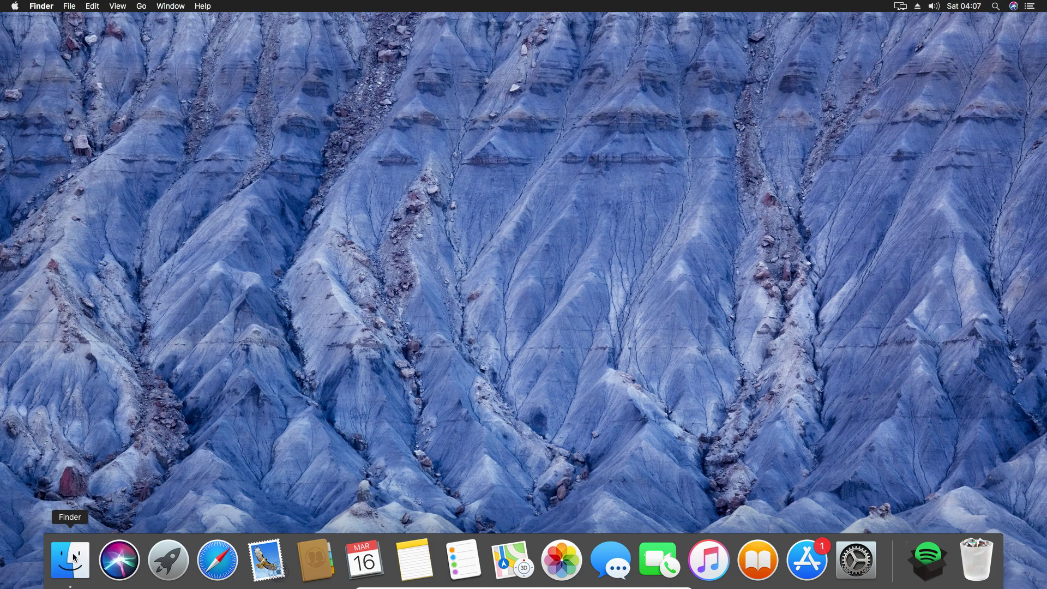
pyautogui.moveTo(219, 225); pyautogui.dragTo(449, 227)
pyautogui.click(336, 303)
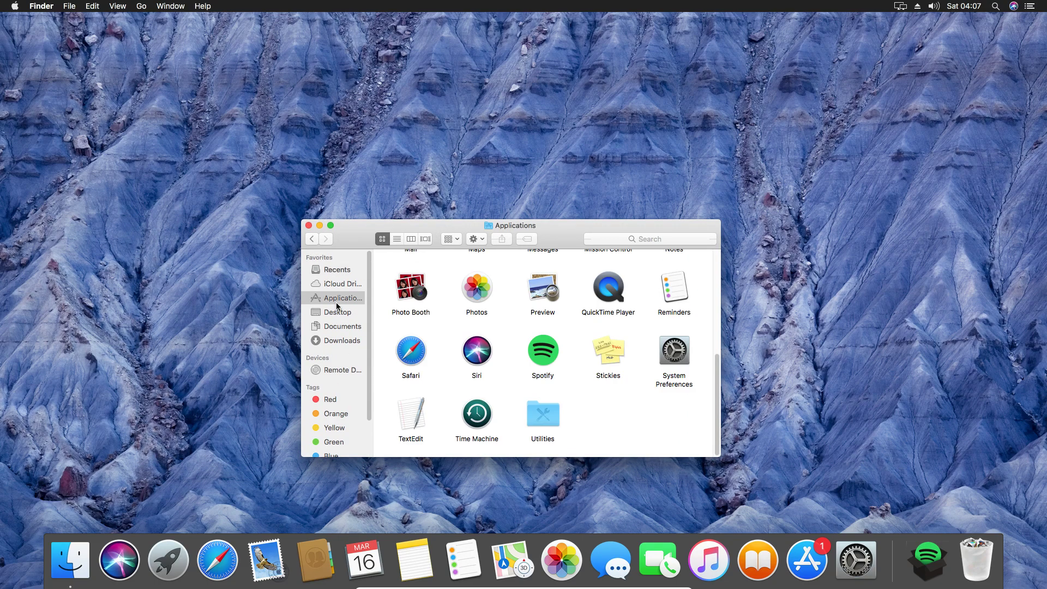
pyautogui.scroll(5, 689, 417)
pyautogui.scroll(5, 665, 414)
pyautogui.scroll(-4, 646, 409)
pyautogui.scroll(4, 641, 405)
pyautogui.scroll(-10, 639, 402)
pyautogui.scroll(10, 633, 397)
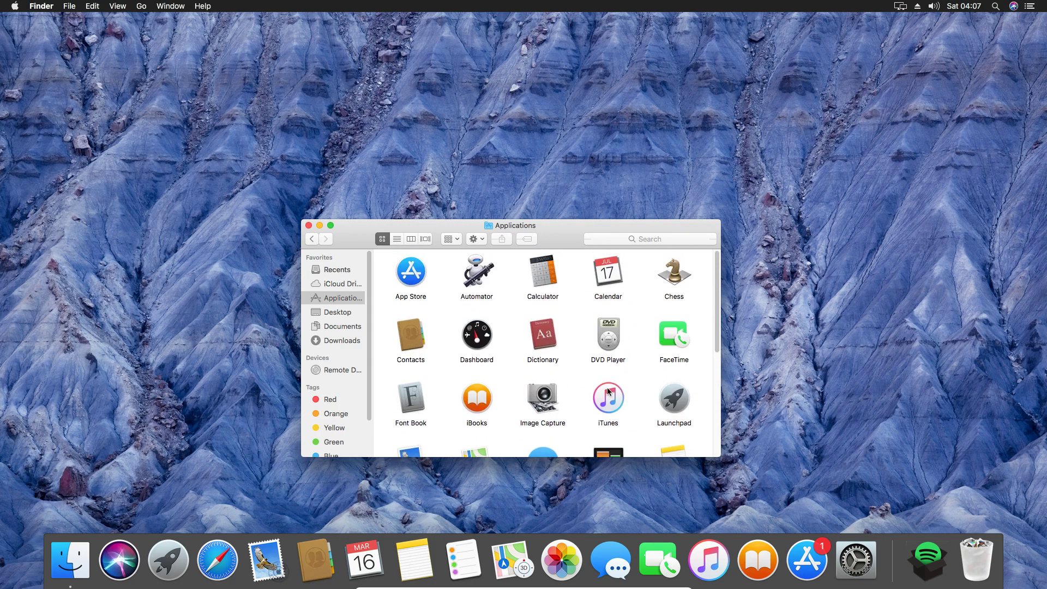
pyautogui.click(307, 225)
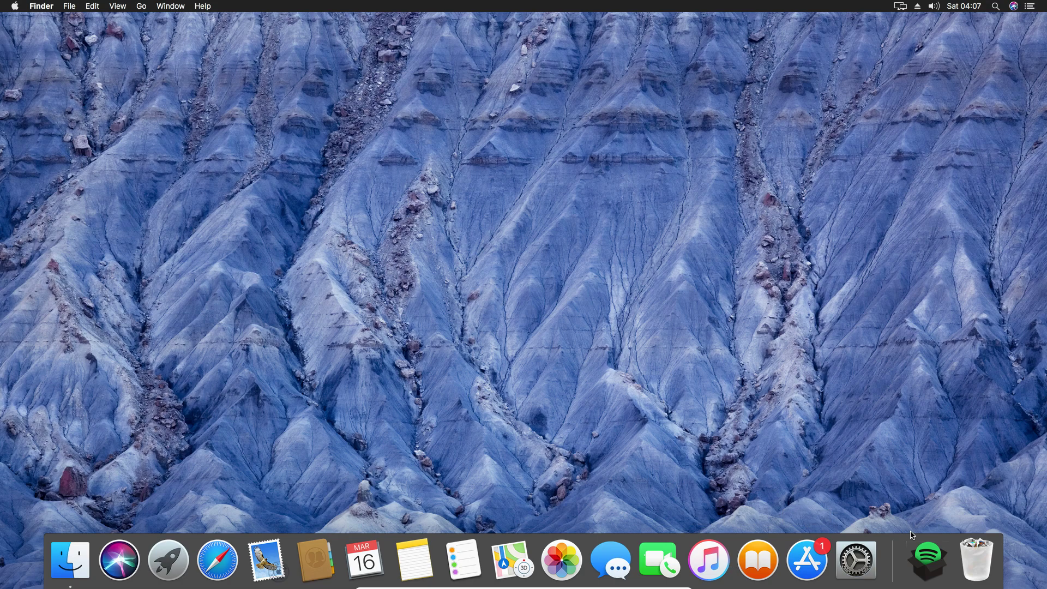
# Open Safari, move its window up to the menu bar and enlarge it
pyautogui.click(217, 560)
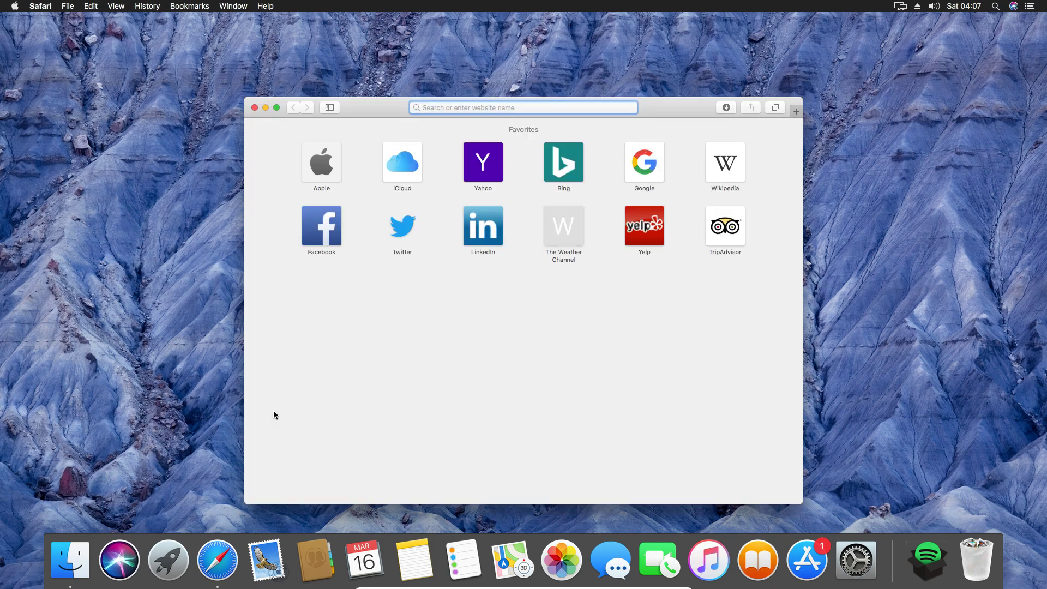
pyautogui.moveTo(371, 102); pyautogui.dragTo(275, 21)
pyautogui.doubleClick(344, 18)
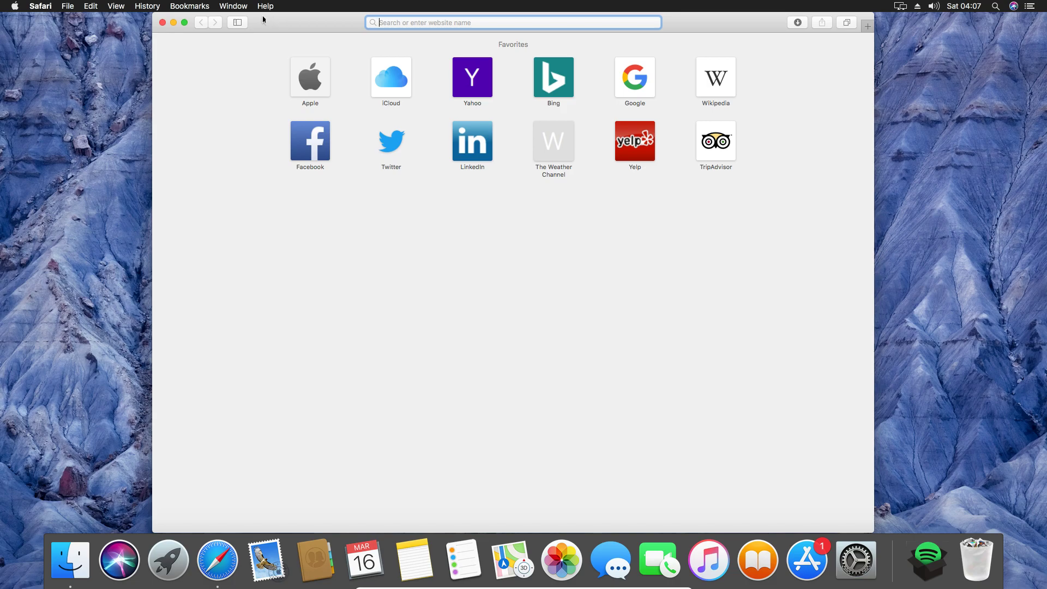
pyautogui.click(185, 22)
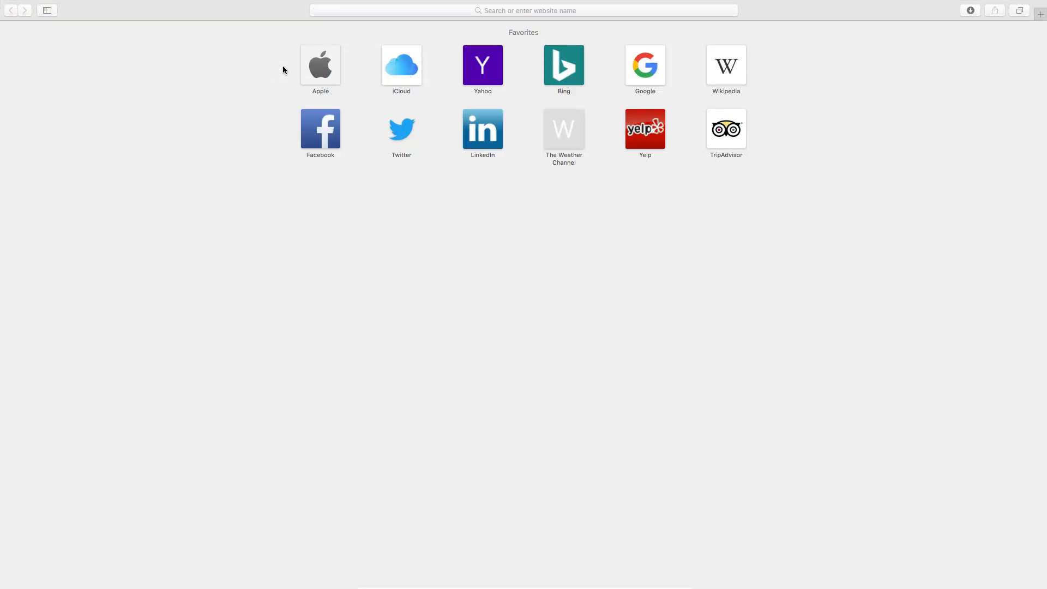
pyautogui.moveTo(369, 1)
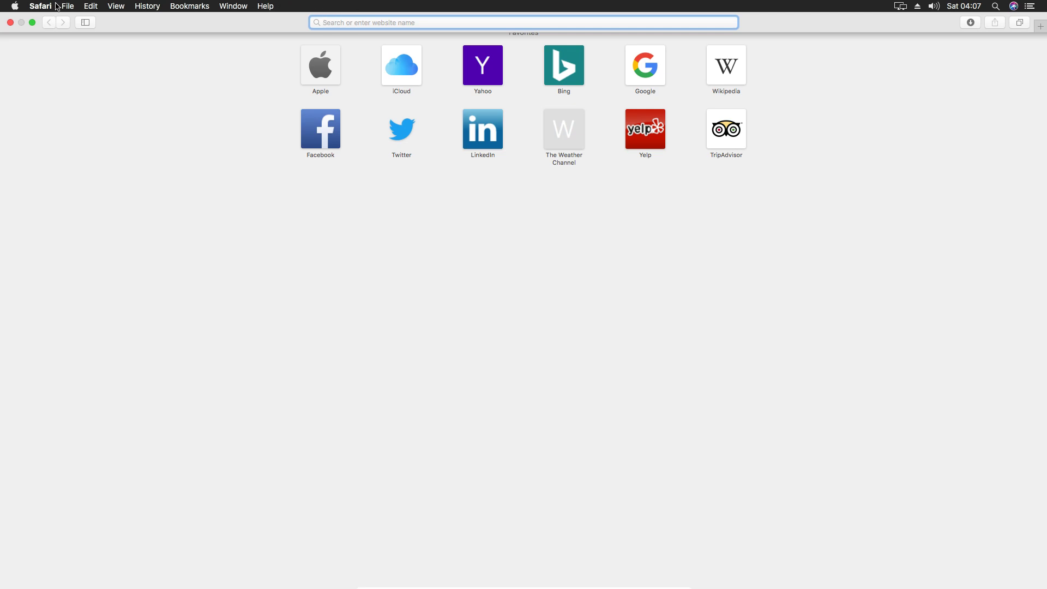
pyautogui.click(33, 22)
# Widen the Safari window so it spans the desktop from one side edge to the other
pyautogui.moveTo(151, 130); pyautogui.dragTo(3, 130)
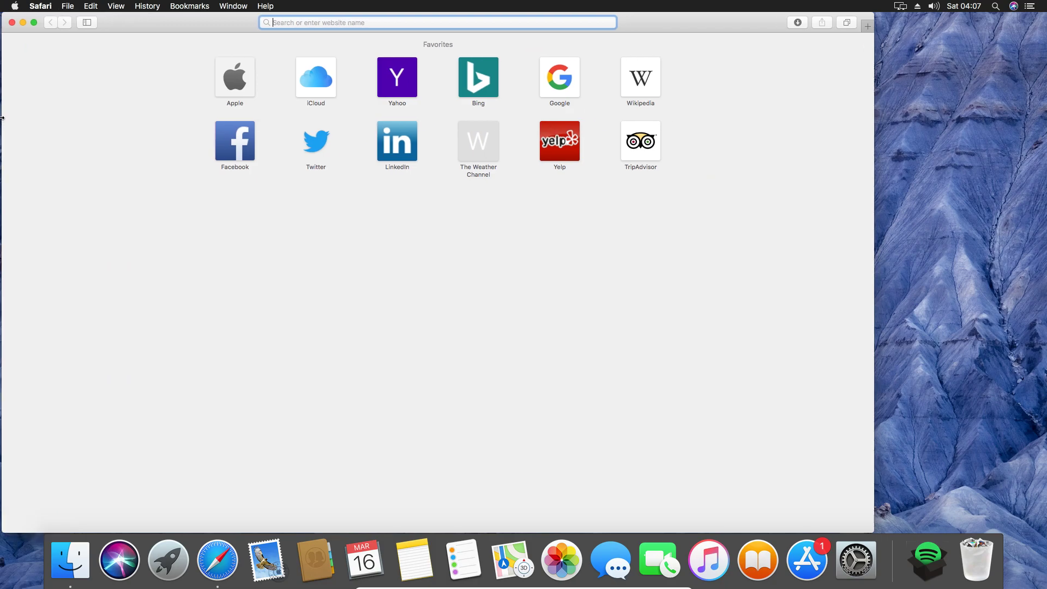
pyautogui.click(876, 277)
pyautogui.moveTo(874, 277); pyautogui.dragTo(1044, 291)
pyautogui.click(793, 243)
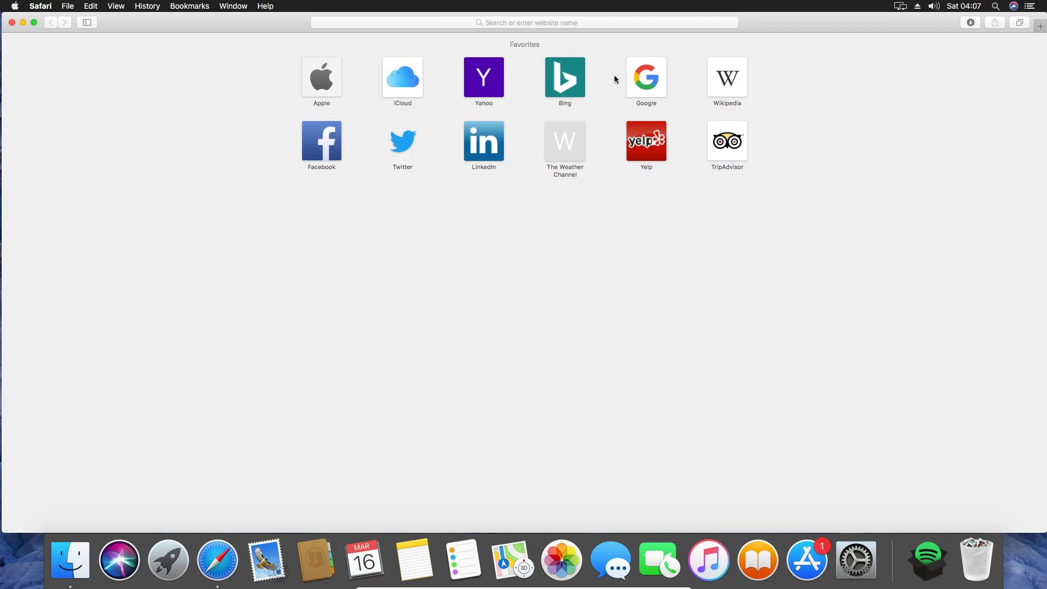
# Open Google from the favorites and search for "spotify old versions mac os"
pyautogui.click(515, 23)
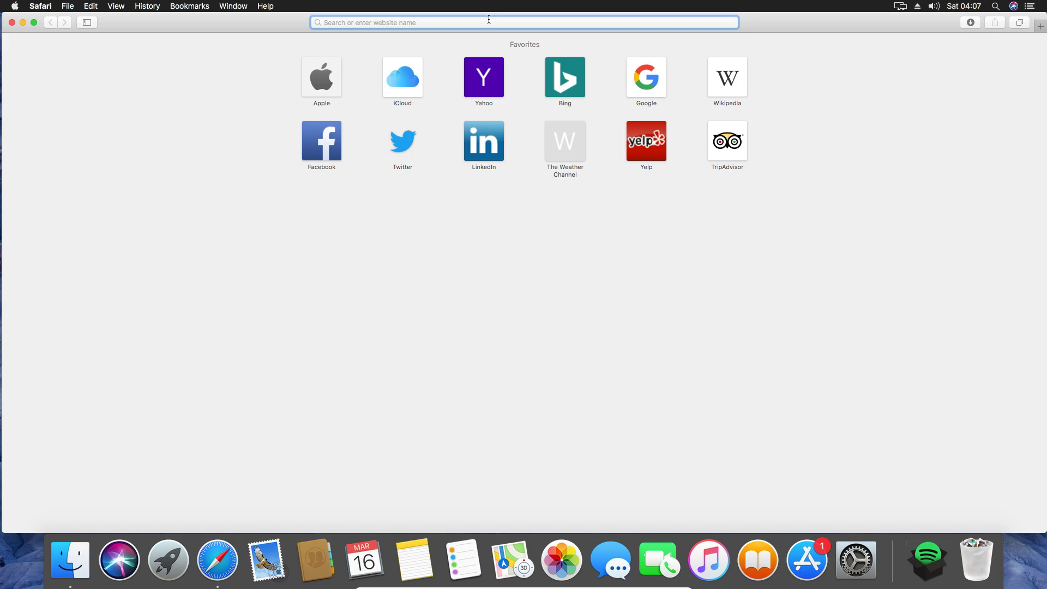
pyautogui.click(626, 69)
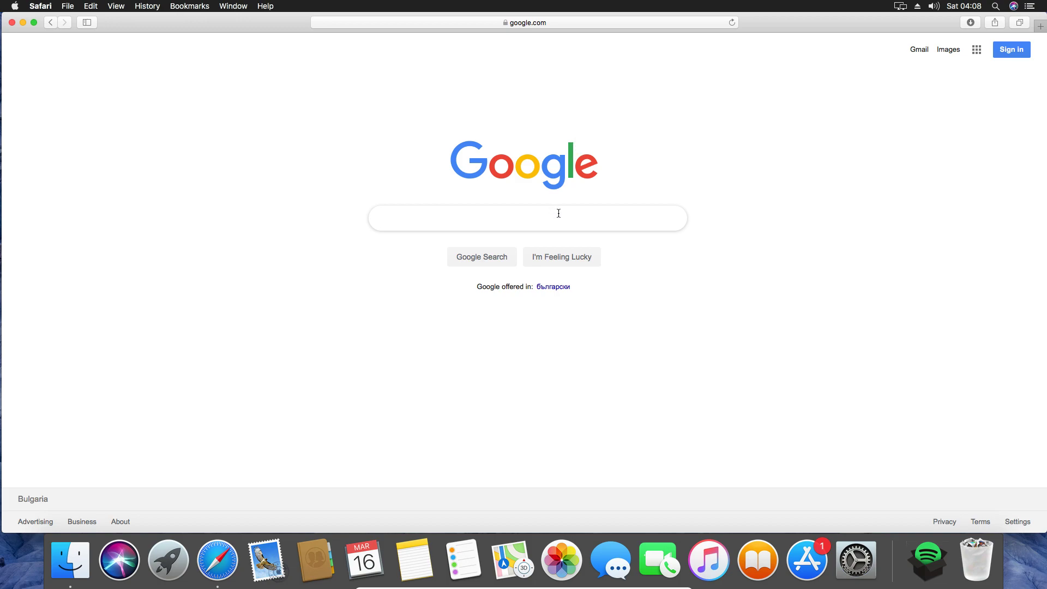
pyautogui.write('spotifty')
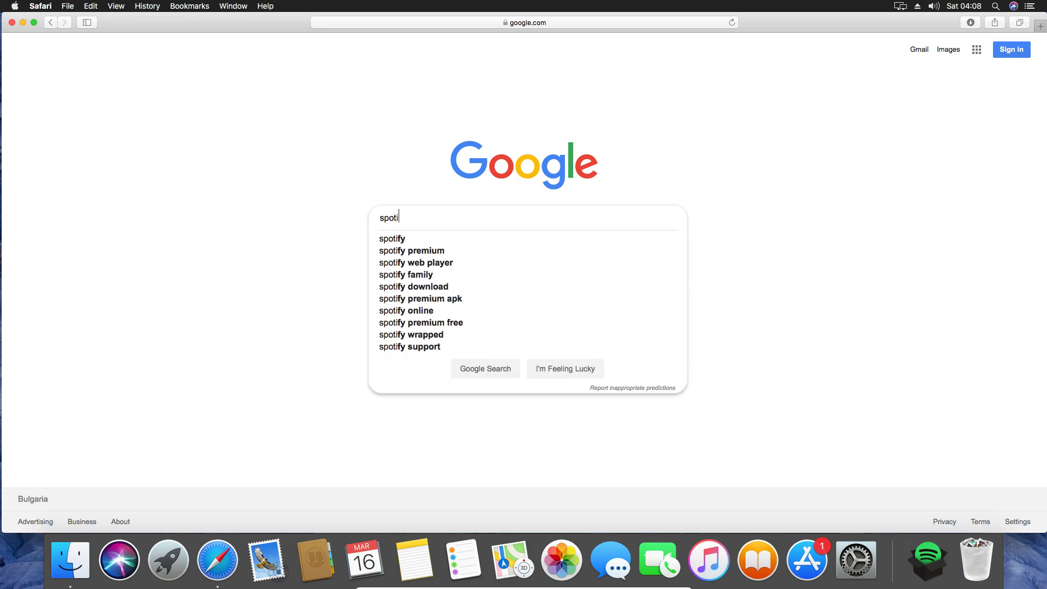
pyautogui.press('BackSpace')
pyautogui.write('y h')
pyautogui.press('BackSpace')
pyautogui.write('old versi')
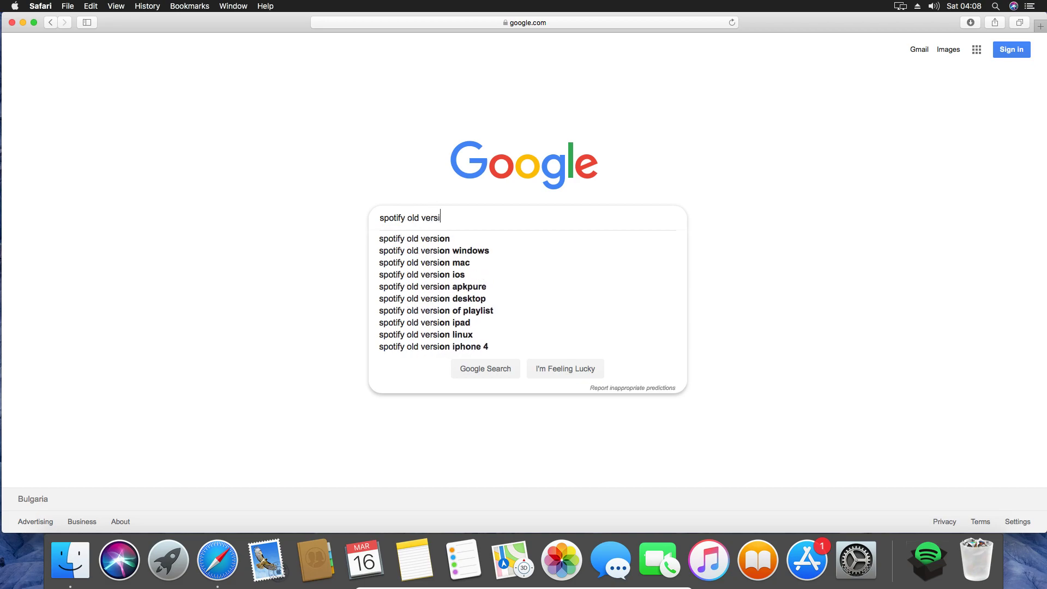
pyautogui.write('ons mac os')
pyautogui.press('Return')
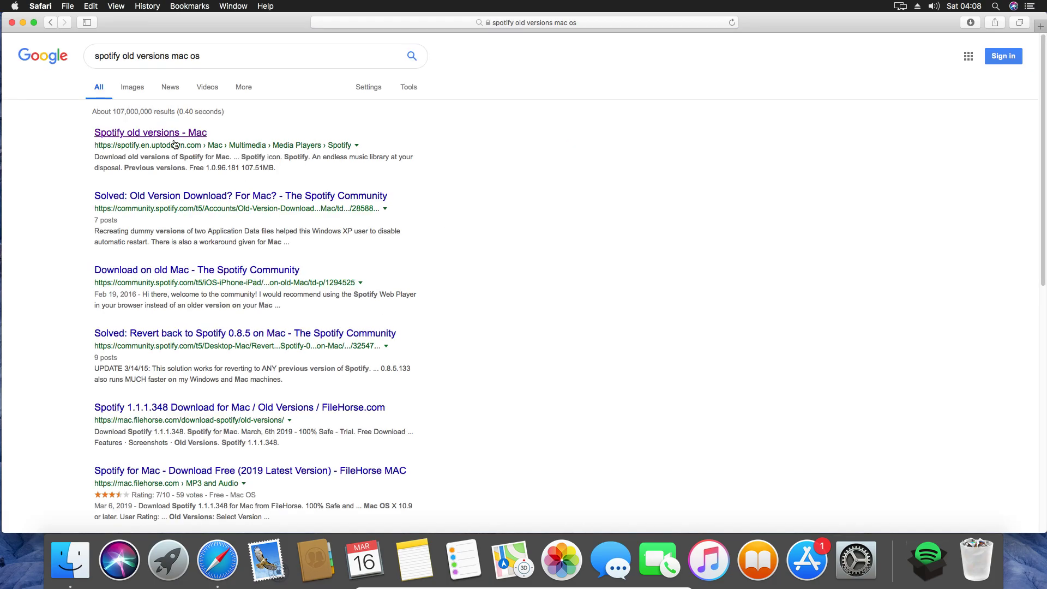
# Open the Uptodown page of old Spotify versions for Mac and download version 1.0.82.447
pyautogui.click(179, 146)
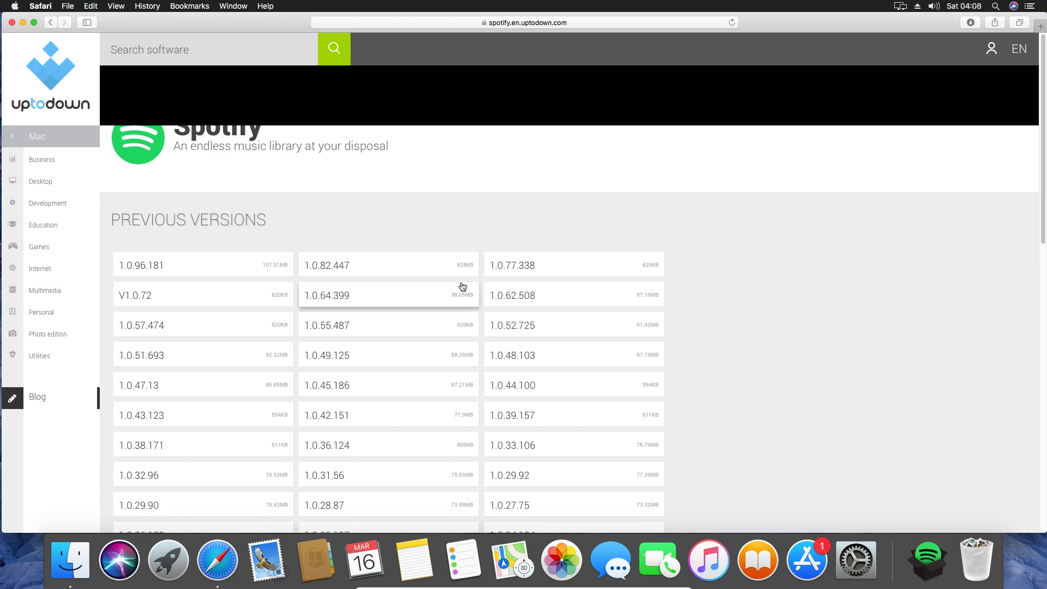
pyautogui.click(402, 259)
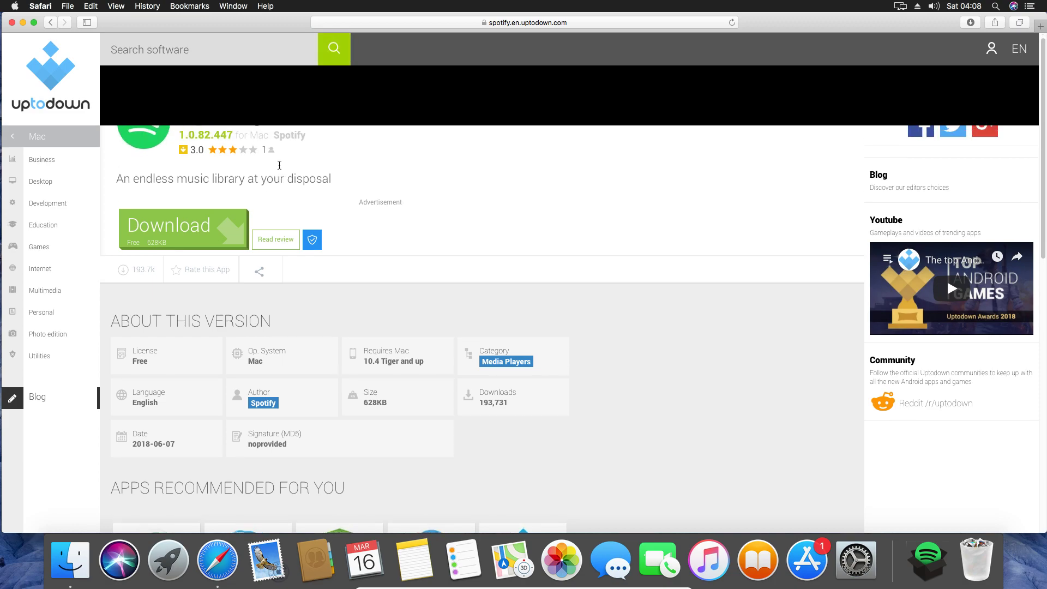
pyautogui.click(210, 231)
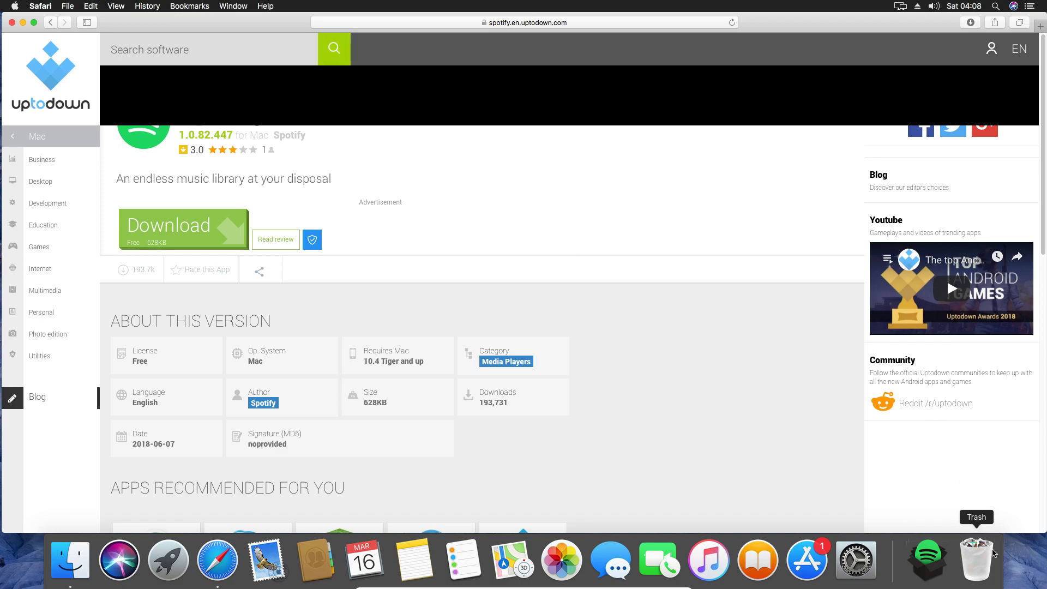
# Empty the Trash and confirm permanently erasing its items
pyautogui.rightClick(984, 557)
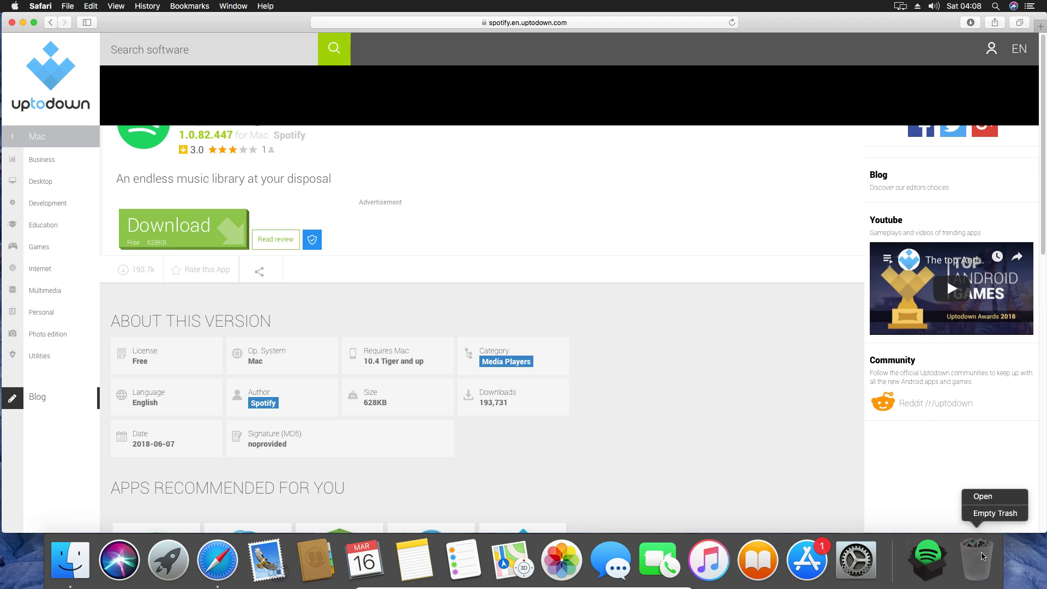
pyautogui.click(1000, 516)
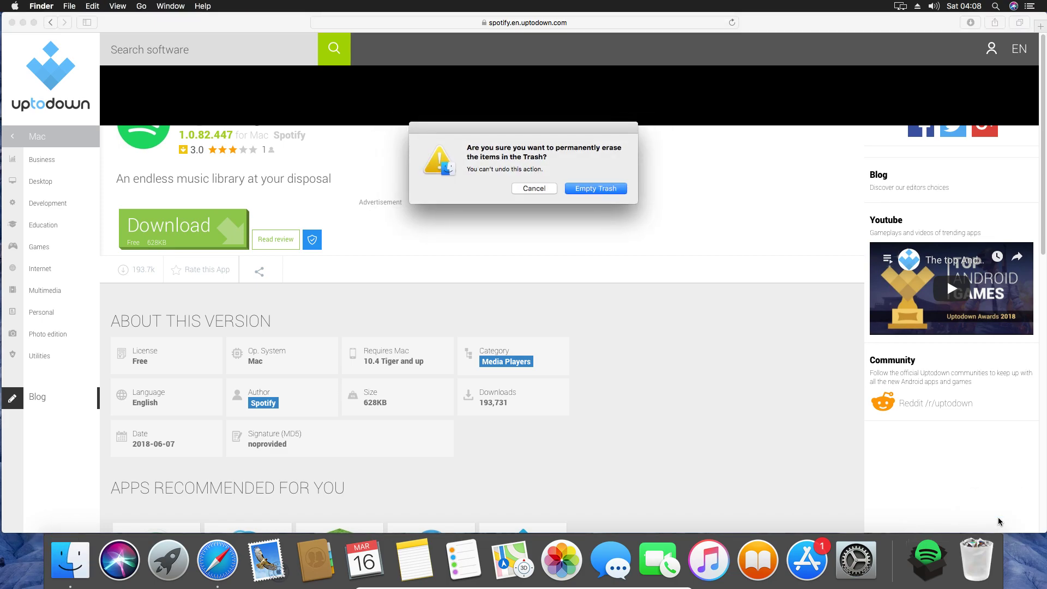
pyautogui.press('Return')
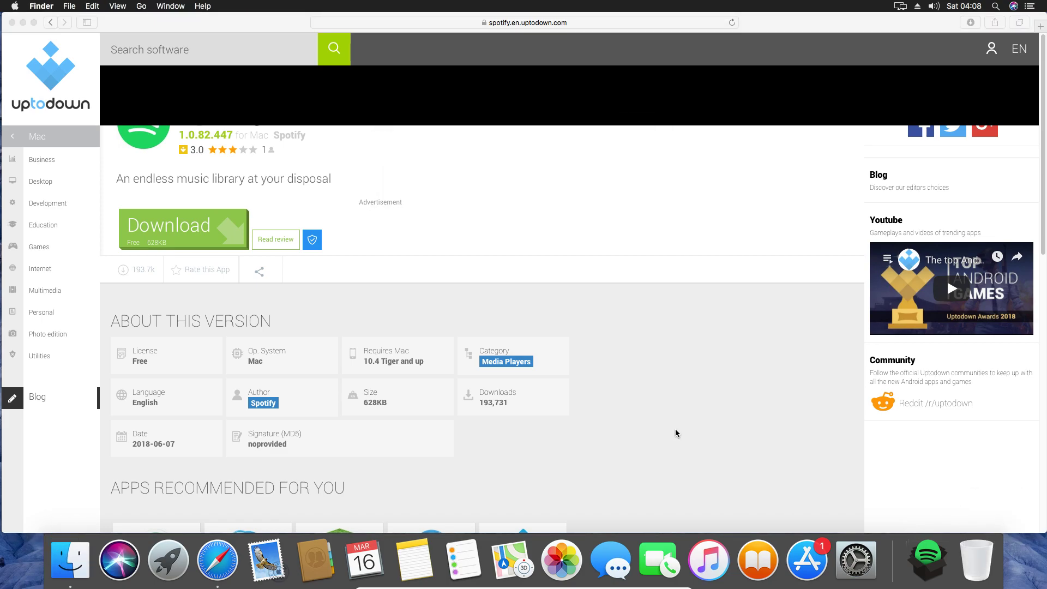
# Show the Downloads folder with the Spotify installers in Finder and close the Safari window
pyautogui.click(85, 555)
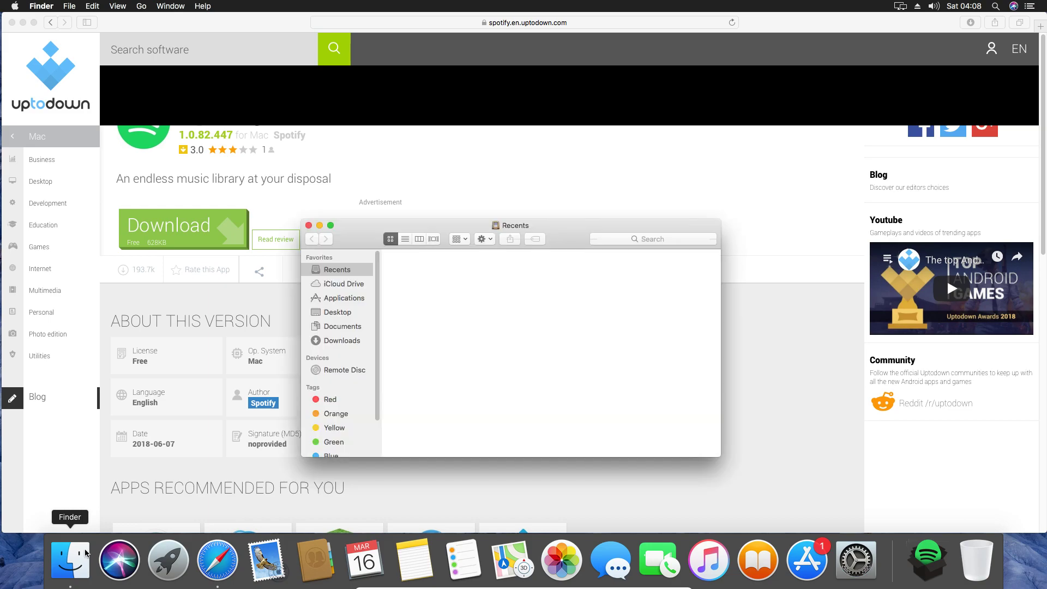
pyautogui.click(341, 342)
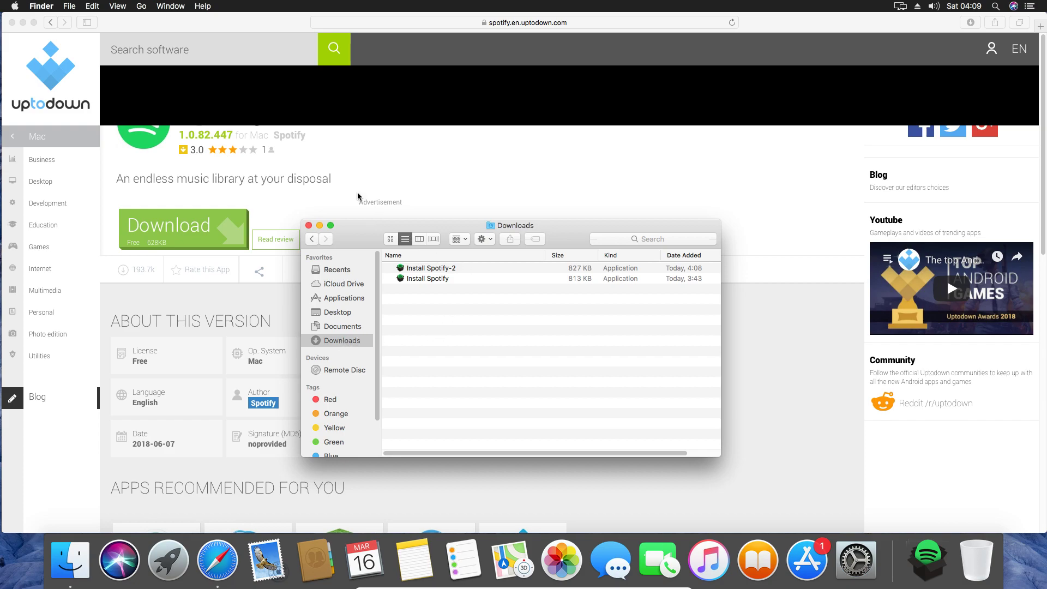
pyautogui.click(177, 16)
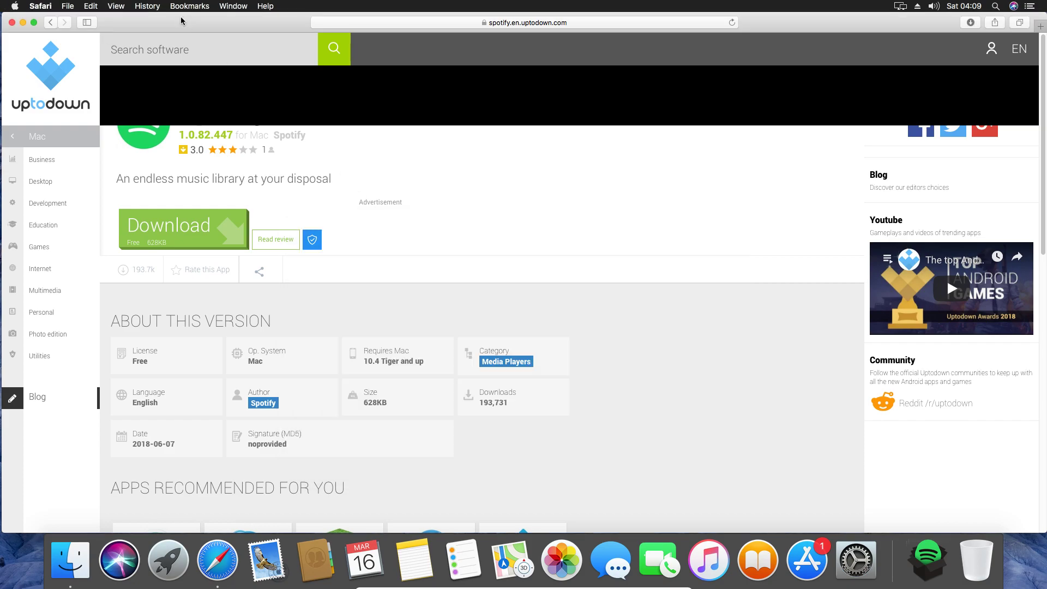
pyautogui.click(12, 22)
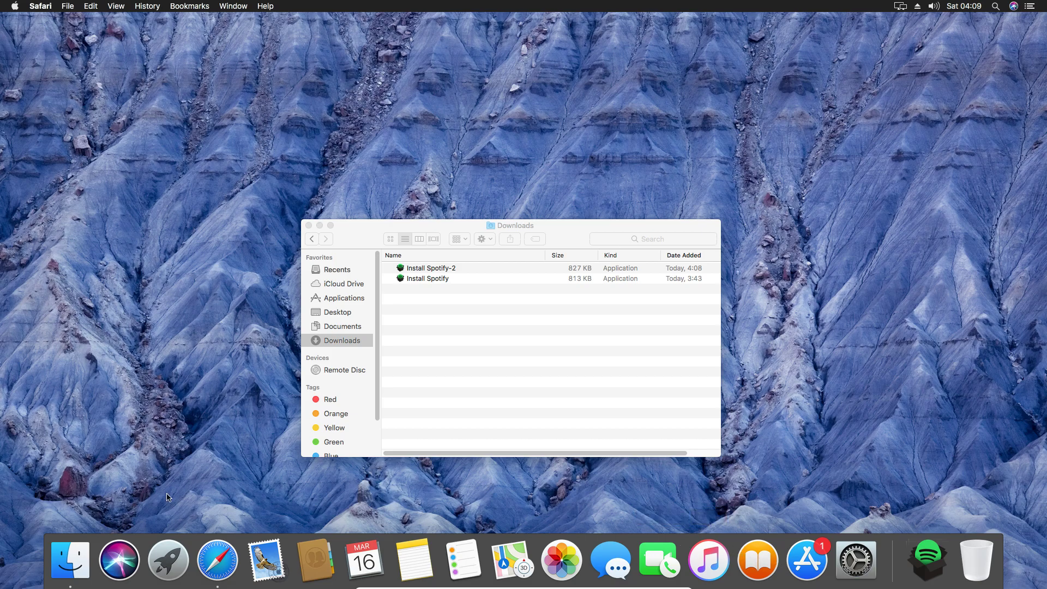
# Open Terminal and run the command "brew"
pyautogui.click(167, 570)
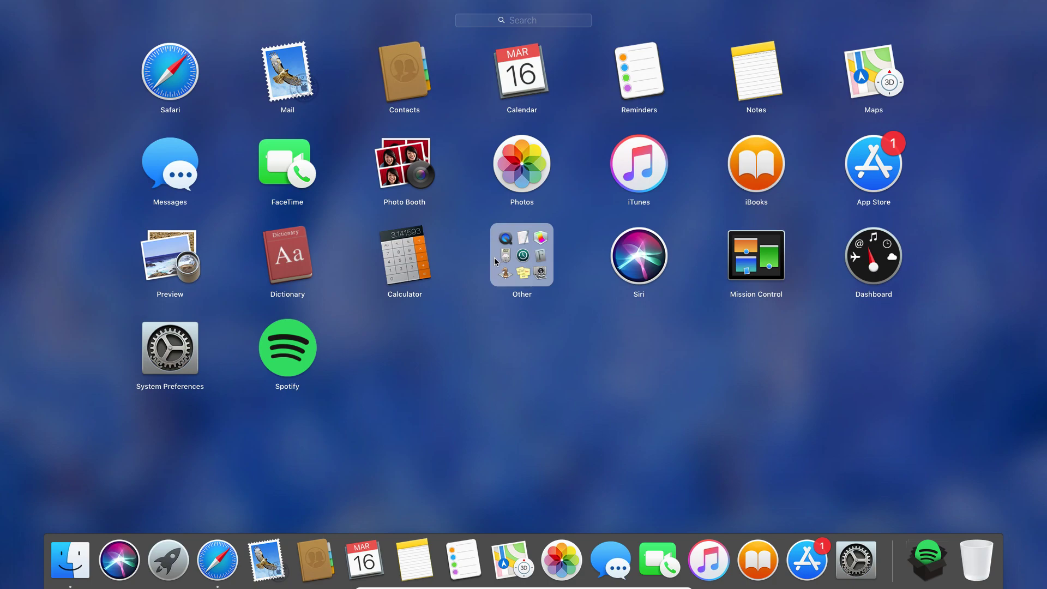
pyautogui.click(527, 257)
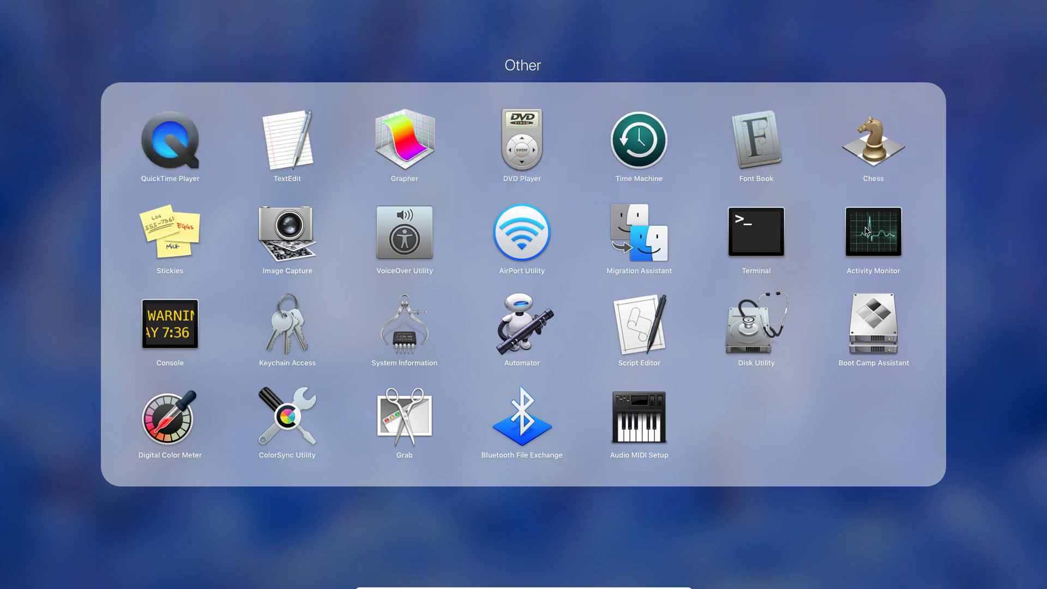
pyautogui.click(765, 242)
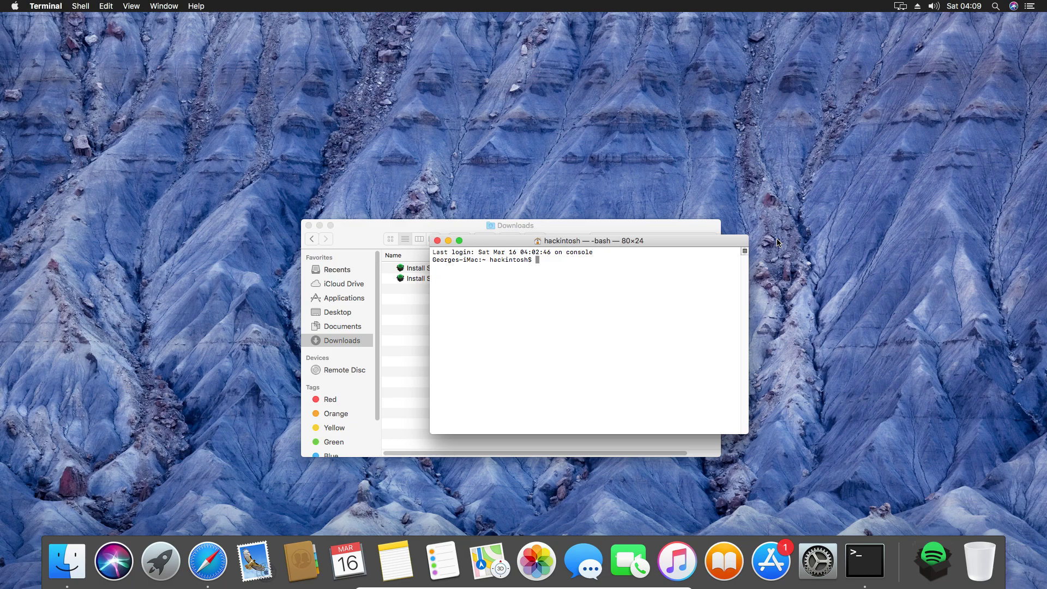
pyautogui.write('brew')
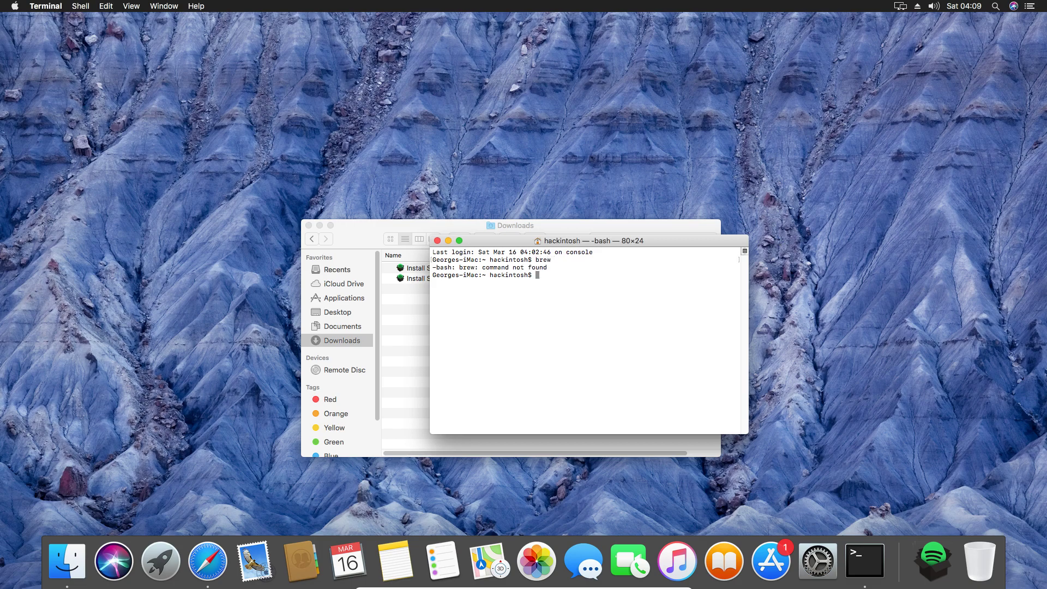
# Try to back up the hosts file with "sudo mc /etc/hosts /etc/hosts.bk", entering the account password when asked
pyautogui.write('sudo mc /etc/hosts /etc/hosts.')
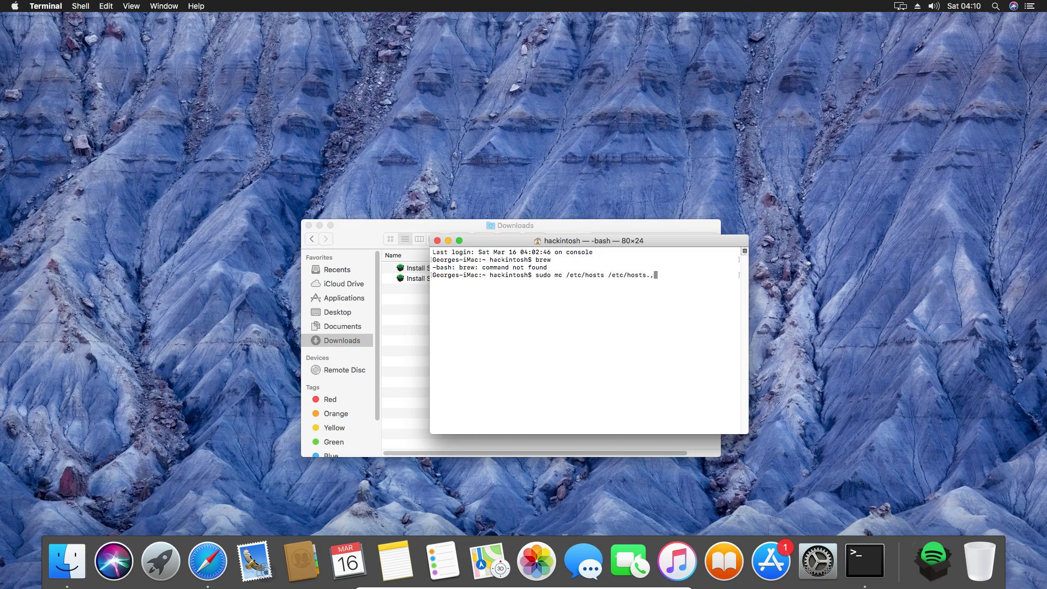
pyautogui.write('bk')
pyautogui.press('Return')
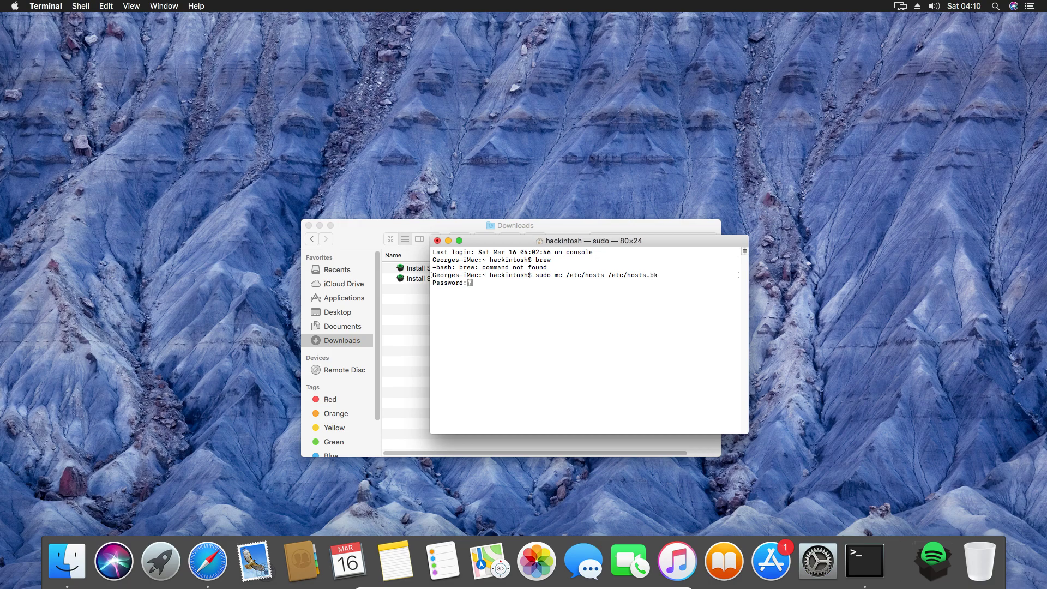
pyautogui.press('Return')
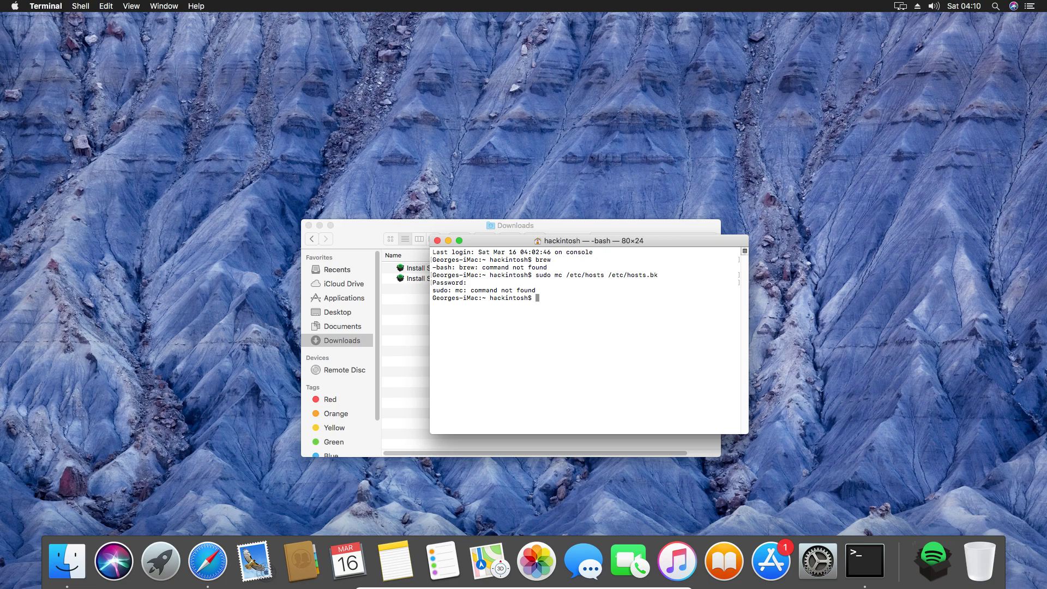
# Correct the previous backup command to "sudo mv /etc/hosts /etc/hosts.bk" and run it
pyautogui.press('Up')
pyautogui.press('Left')
pyautogui.press('Left')
pyautogui.press('Left')
pyautogui.press('Left')
pyautogui.press('Left')
pyautogui.press('Left')
pyautogui.press('Left')
pyautogui.press('Left')
pyautogui.press('Left')
pyautogui.press('Left')
pyautogui.press('Left')
pyautogui.press('Left')
pyautogui.press('Left')
pyautogui.press('Left')
pyautogui.press('Left')
pyautogui.press('Left')
pyautogui.press('Left')
pyautogui.press('Left')
pyautogui.press('Left')
pyautogui.press('Left')
pyautogui.press('Left')
pyautogui.press('Left')
pyautogui.press('Left')
pyautogui.press('Left')
pyautogui.press('Left')
pyautogui.press('Return')
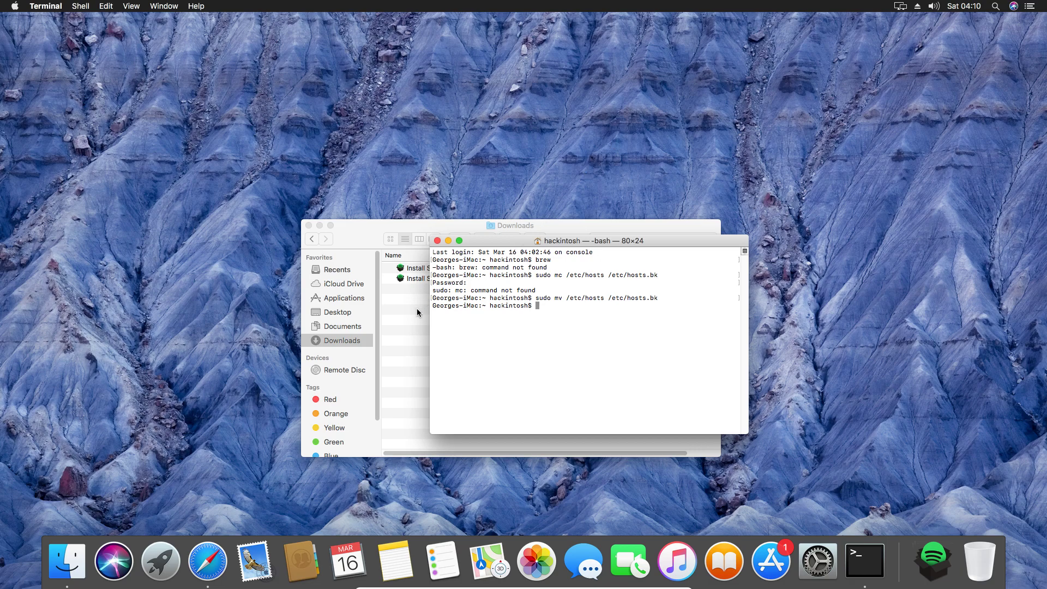
# Move the Spotify app from the Applications folder in Finder to the Trash
pyautogui.click(403, 340)
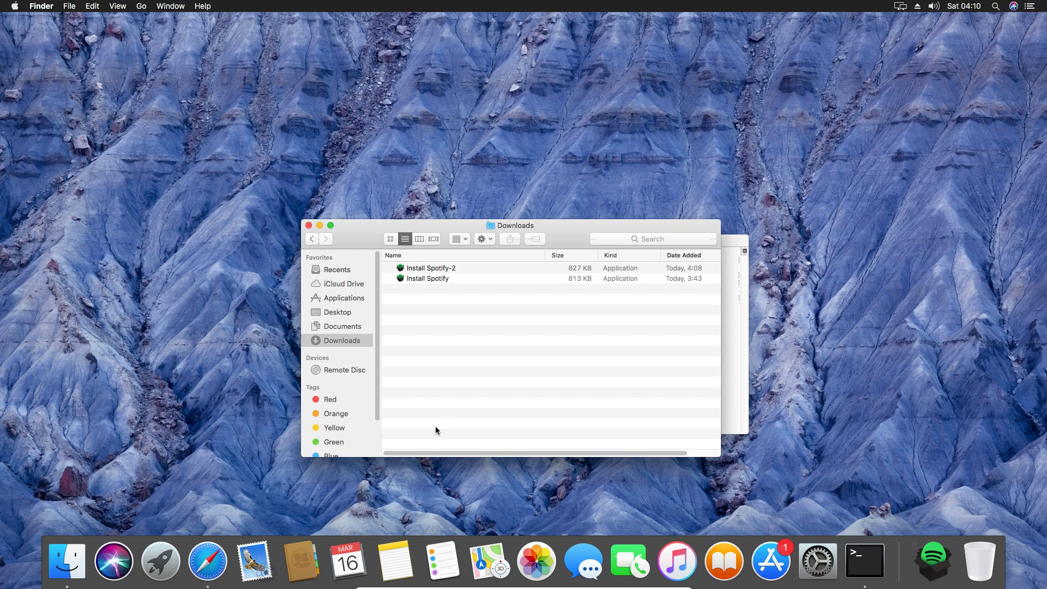
pyautogui.click(73, 550)
pyautogui.click(71, 567)
pyautogui.click(359, 299)
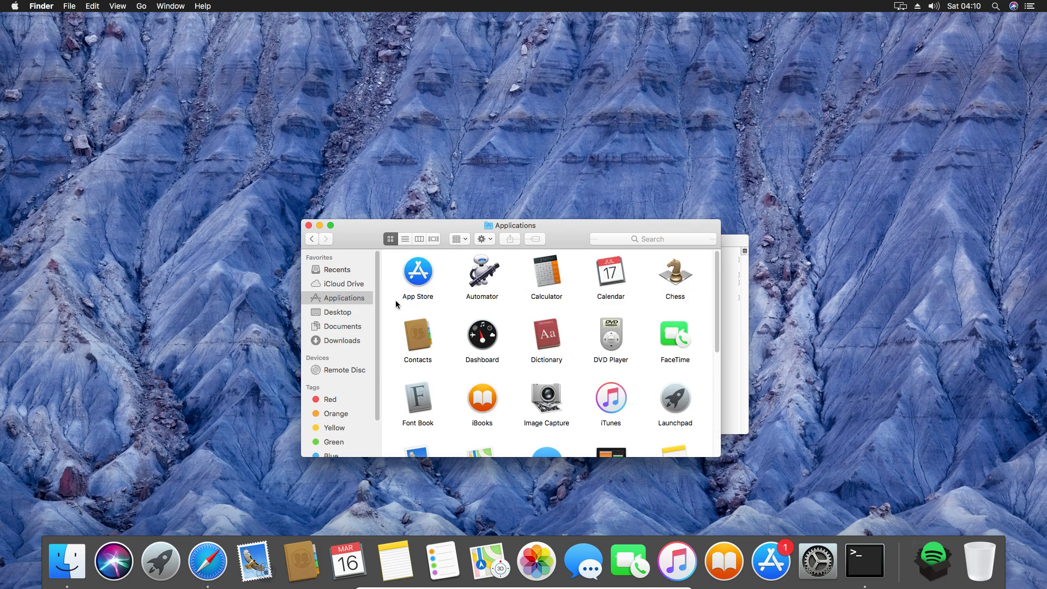
pyautogui.scroll(-8, 709, 325)
pyautogui.click(552, 375)
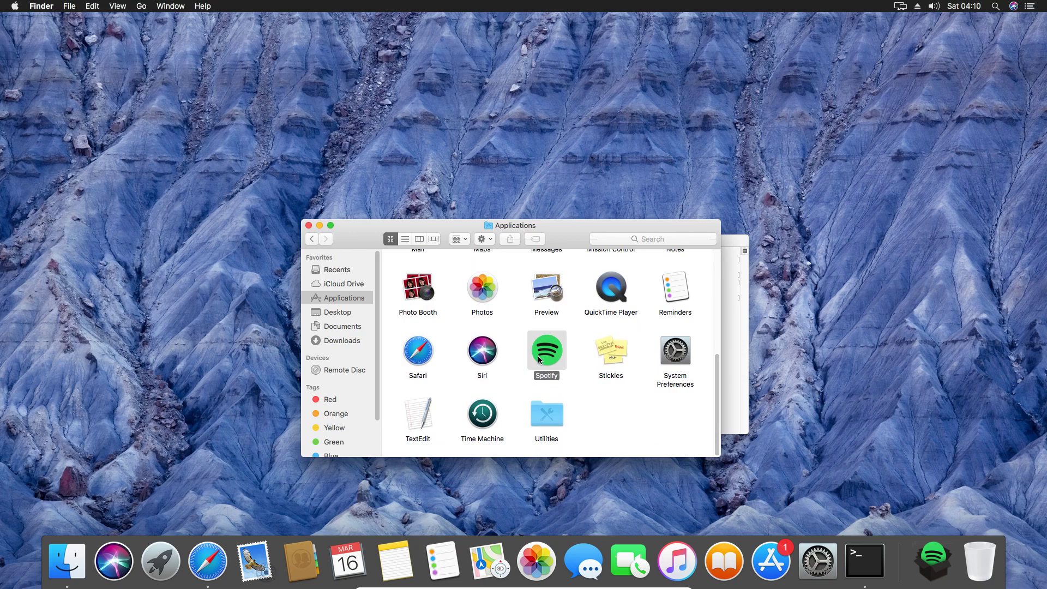
pyautogui.rightClick(539, 356)
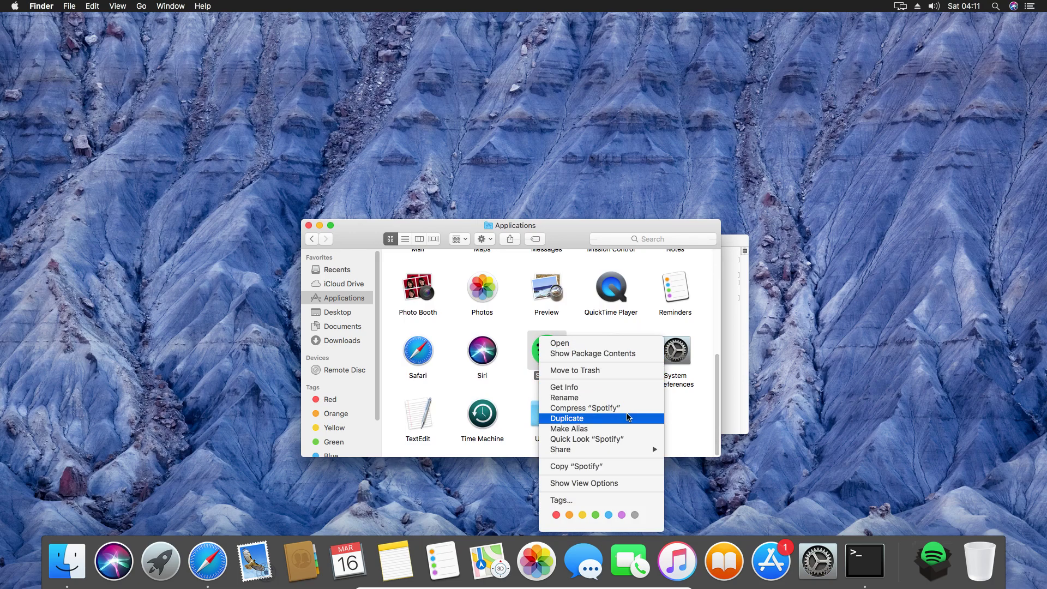
pyautogui.click(602, 371)
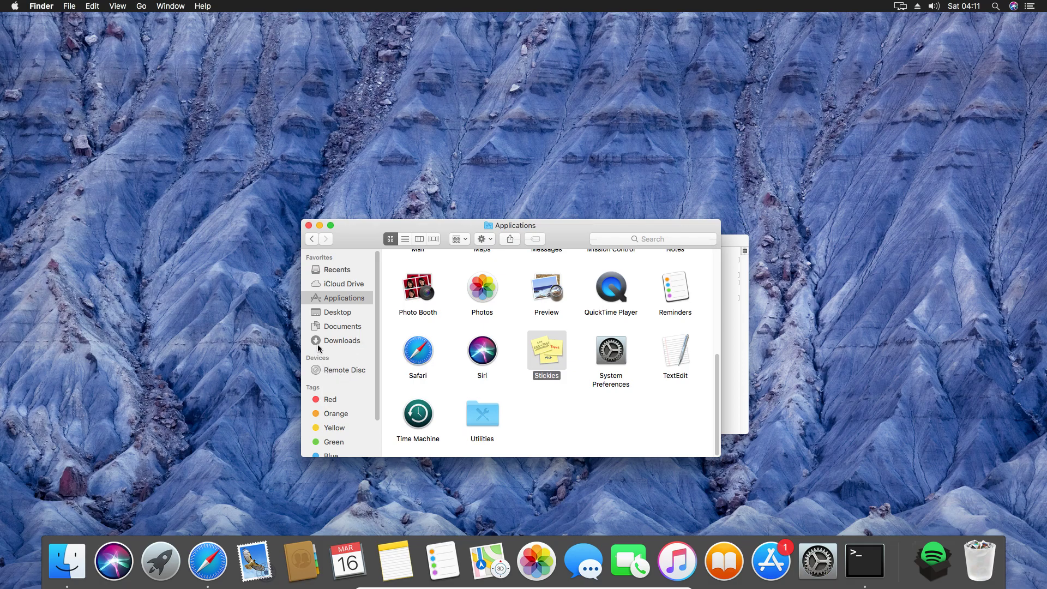
# Empty the Trash and confirm permanently erasing the deleted Spotify app
pyautogui.rightClick(980, 546)
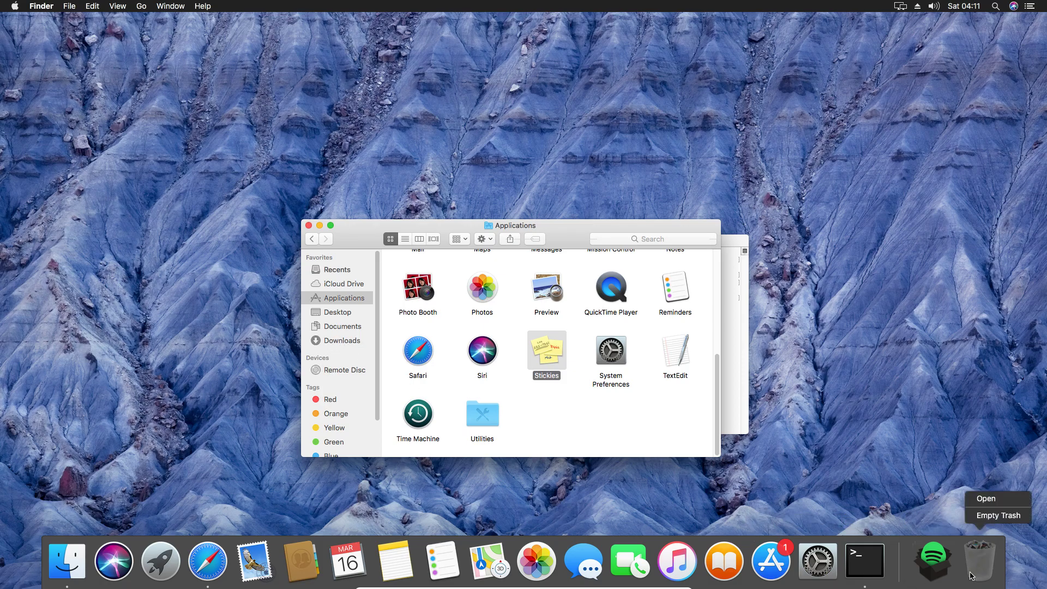
pyautogui.click(987, 517)
pyautogui.rightClick(981, 556)
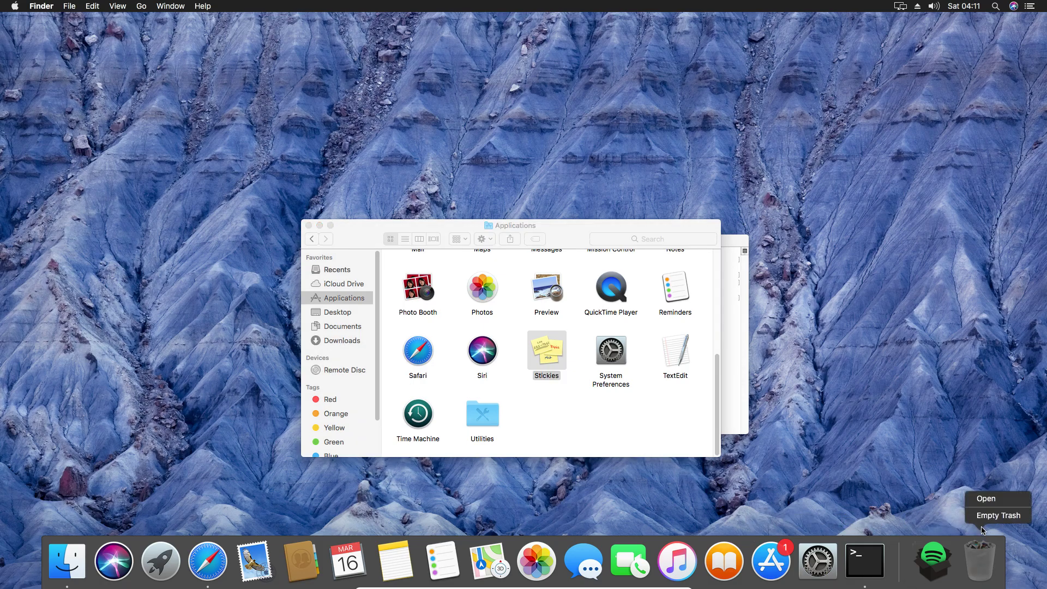
pyautogui.click(982, 516)
pyautogui.press('Return')
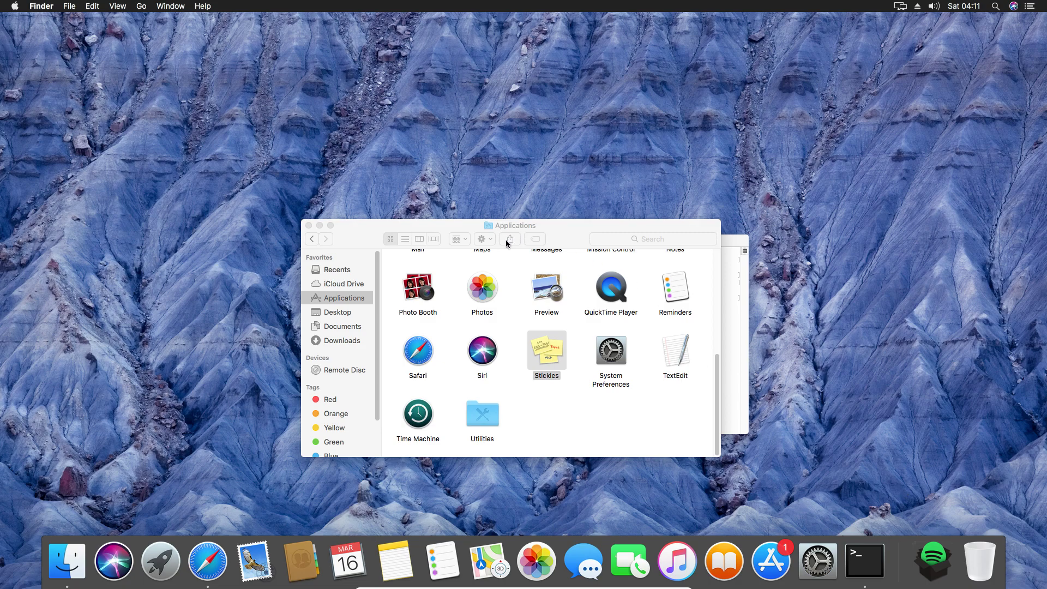
# Close the Applications window in Finder and move the Terminal window closer to the middle of the desktop
pyautogui.rightClick(479, 352)
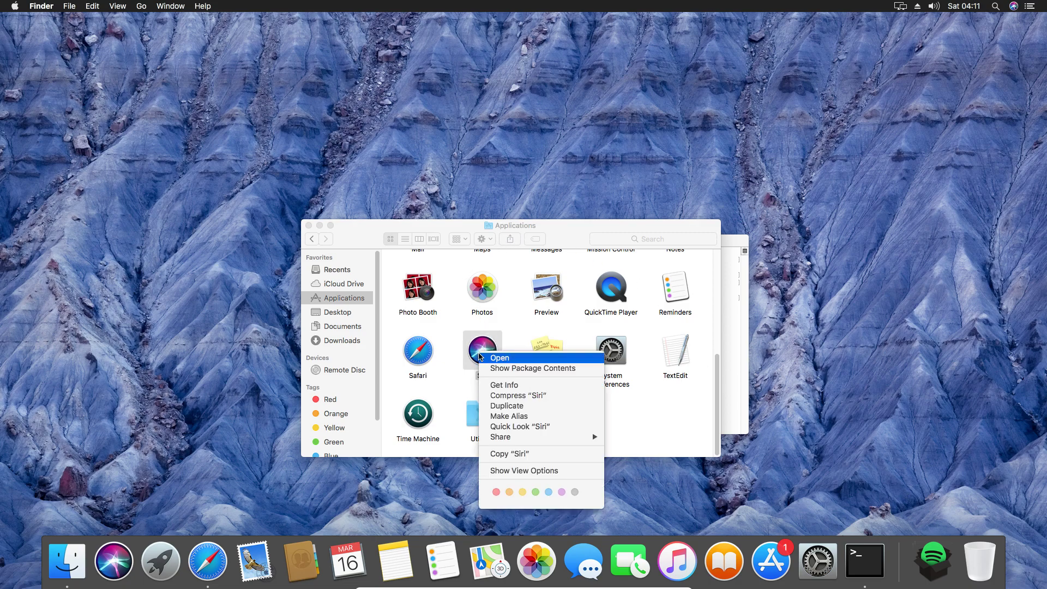
pyautogui.click(676, 409)
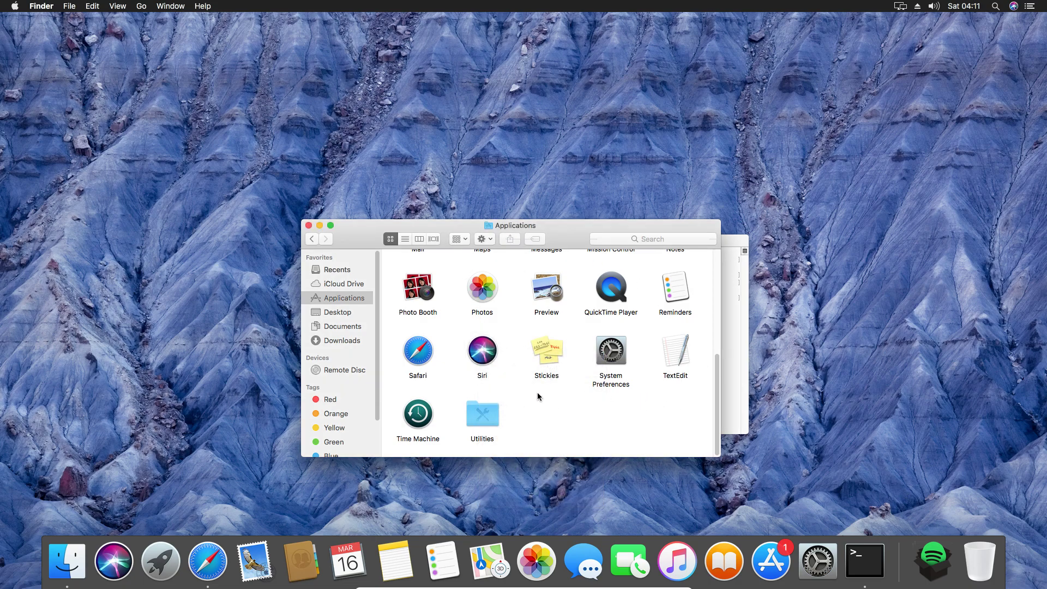
pyautogui.click(308, 225)
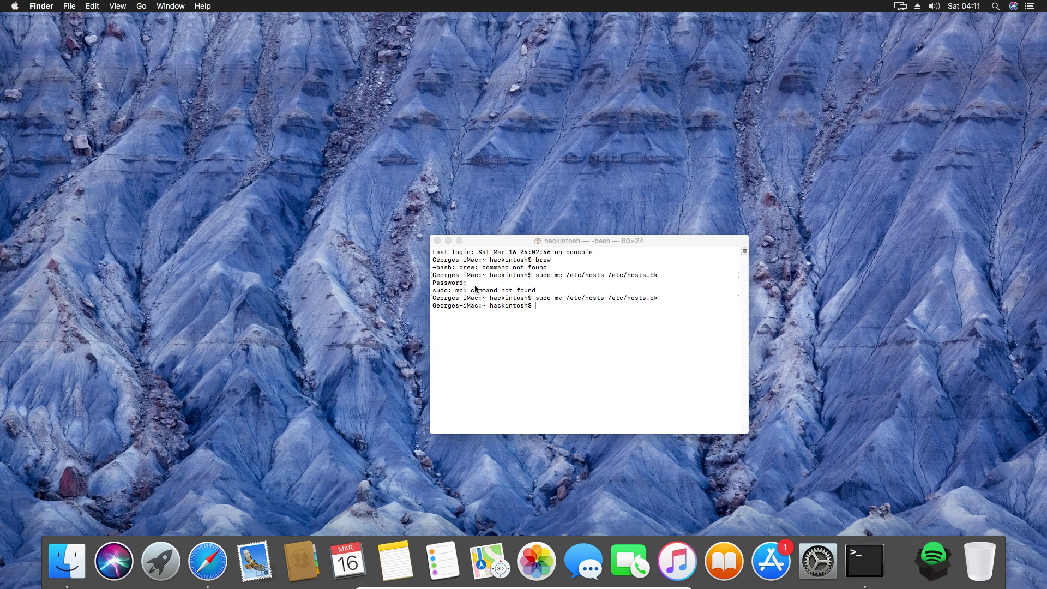
pyautogui.click(513, 306)
pyautogui.moveTo(565, 241); pyautogui.dragTo(493, 217)
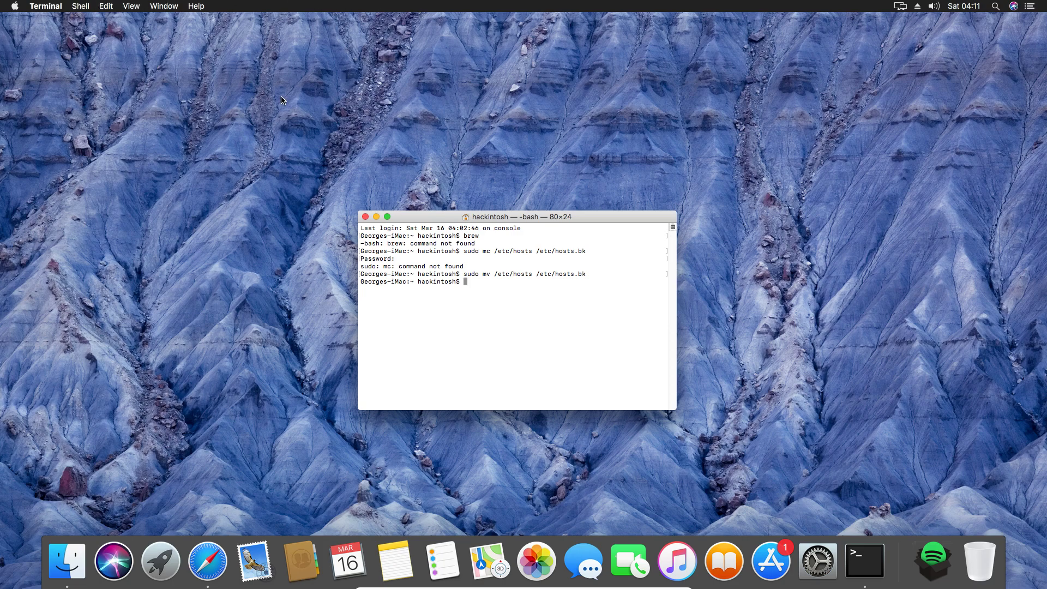
pyautogui.click(132, 6)
pyautogui.moveTo(101, 4)
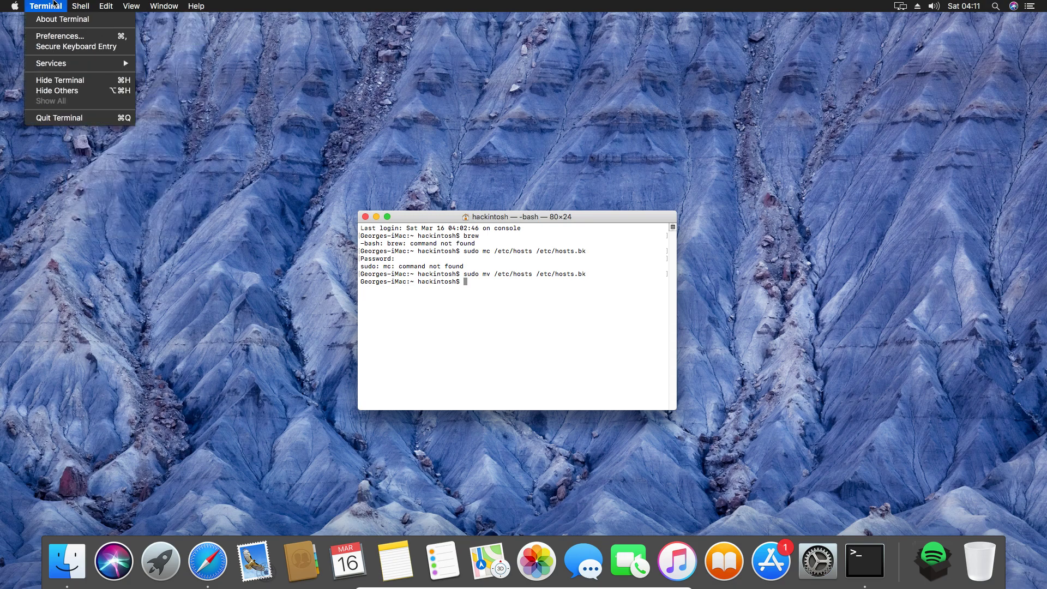
pyautogui.click(54, 5)
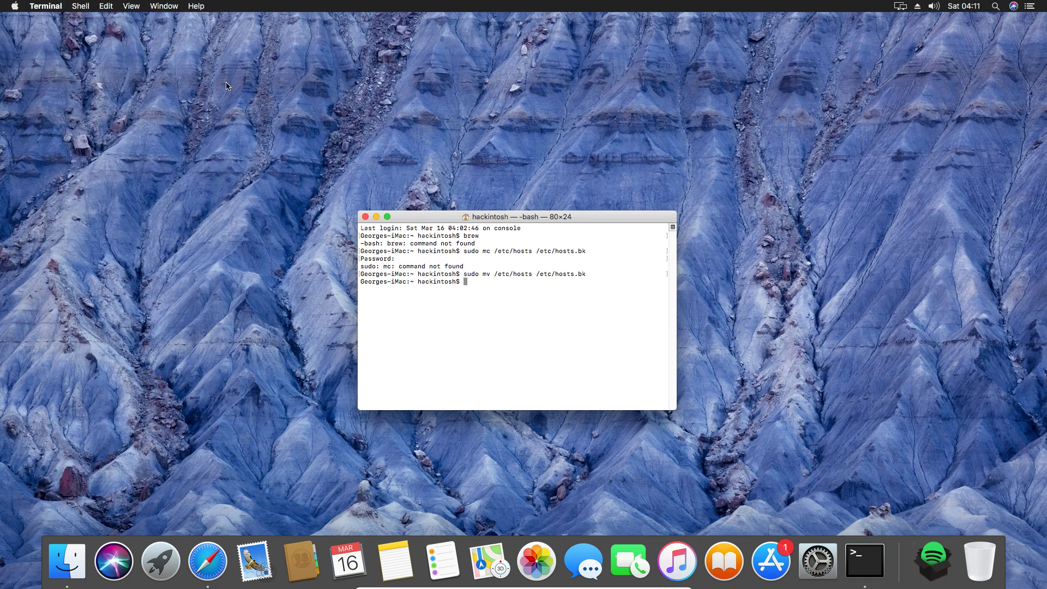
pyautogui.click(2, 2)
pyautogui.click(2, 2)
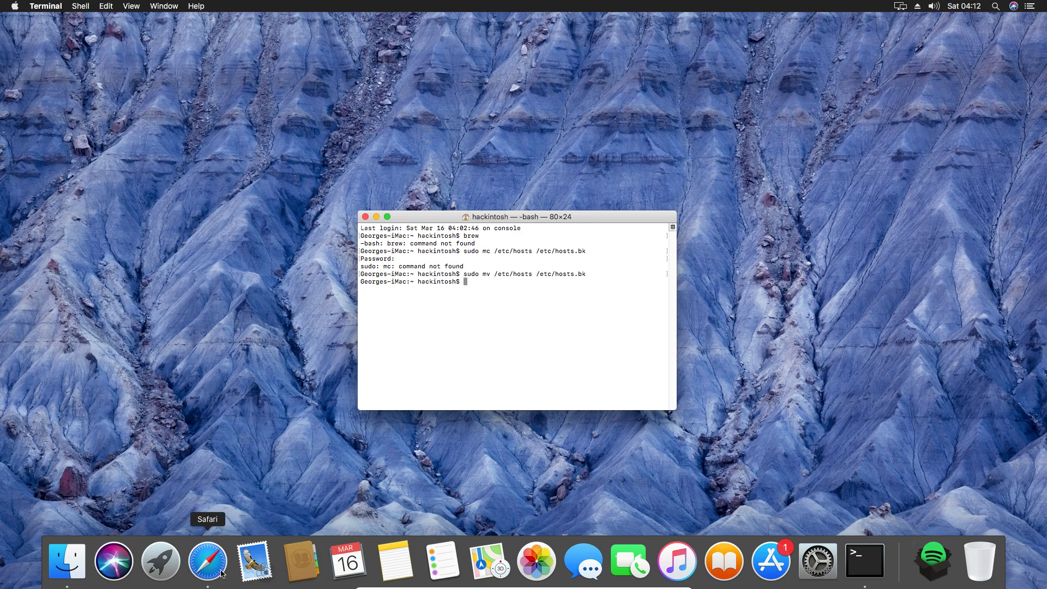
# Run the Install Spotify-2 installer from the Downloads folder in Finder
pyautogui.click(66, 561)
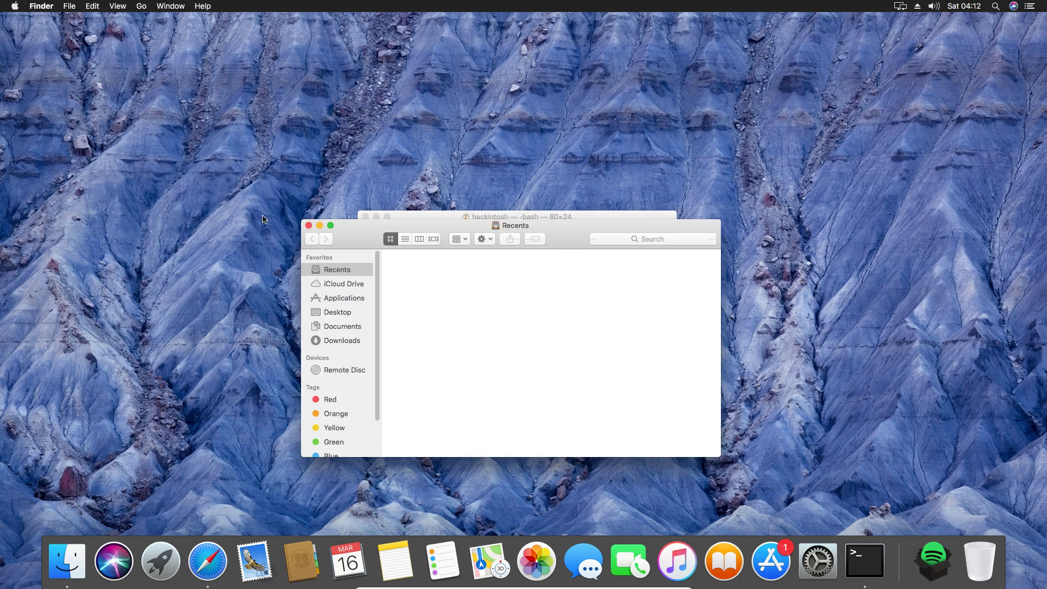
pyautogui.click(335, 341)
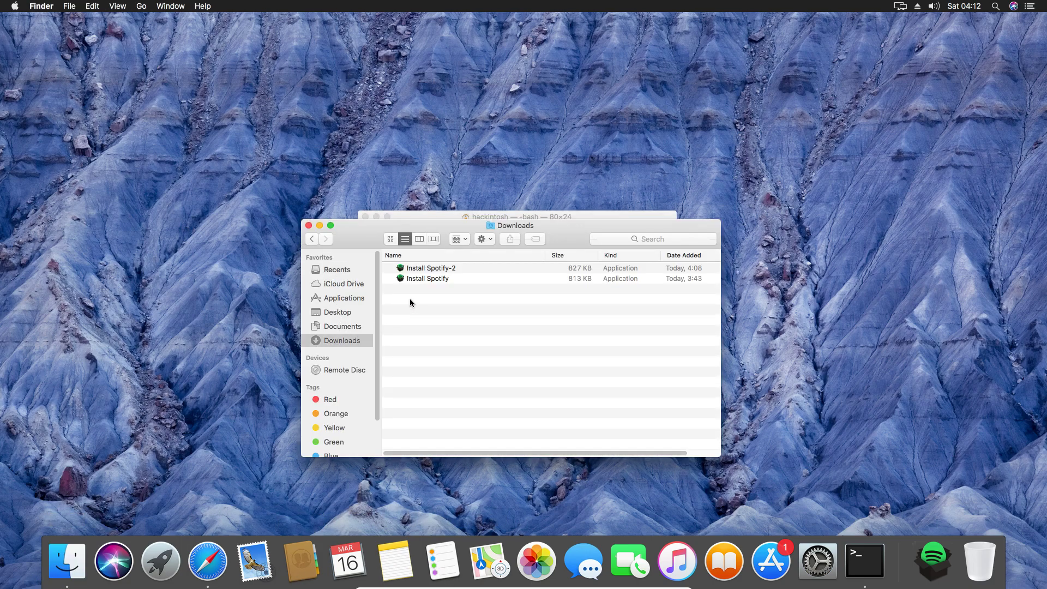
pyautogui.click(443, 270)
pyautogui.doubleClick(442, 270)
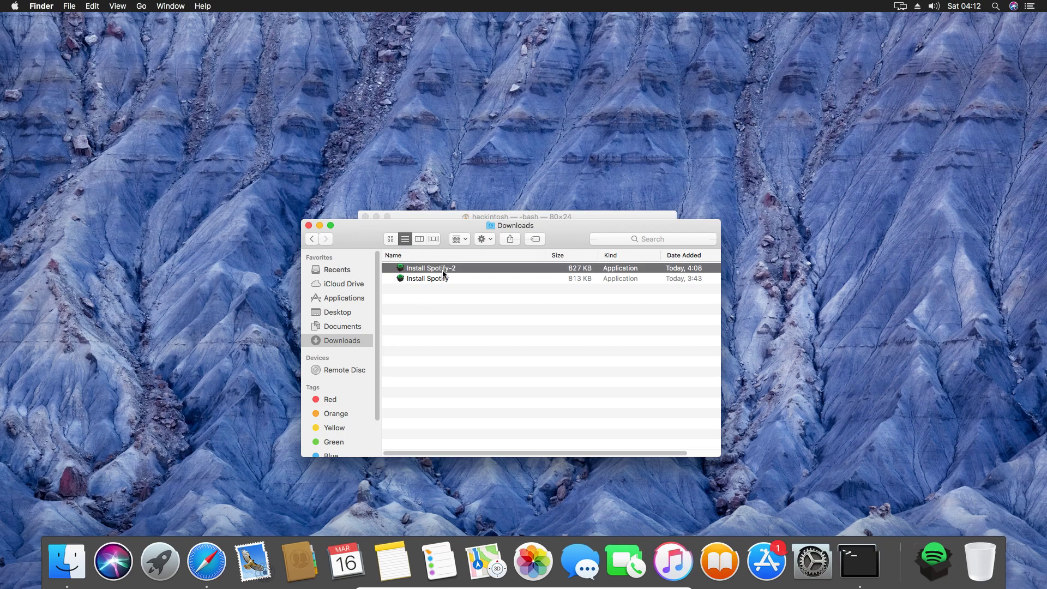
pyautogui.click(636, 192)
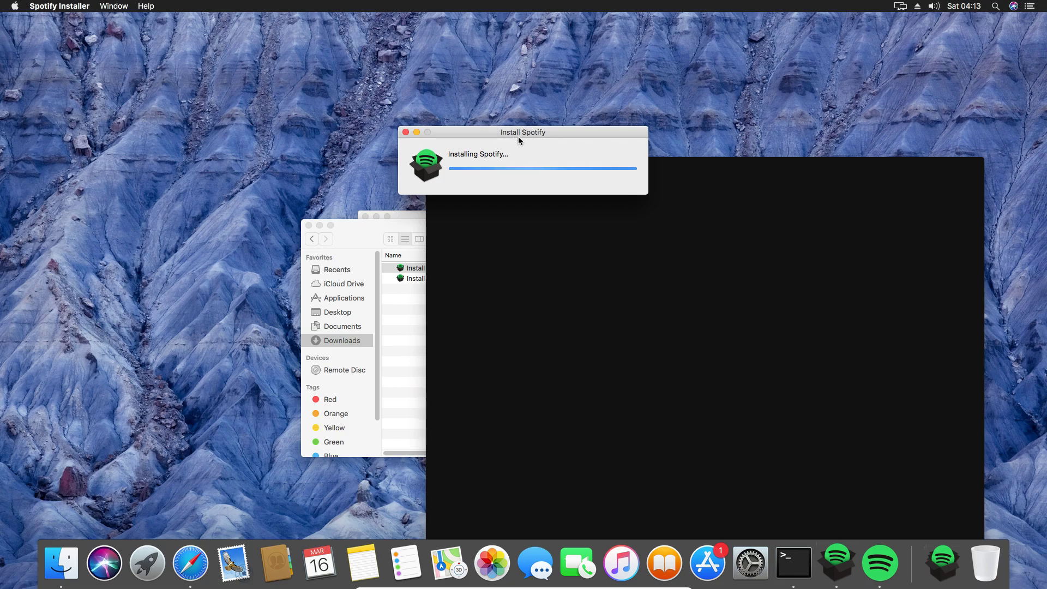
# Check the Spotify installer's progress and close the blank Spotify window
pyautogui.moveTo(681, 183); pyautogui.dragTo(528, 89)
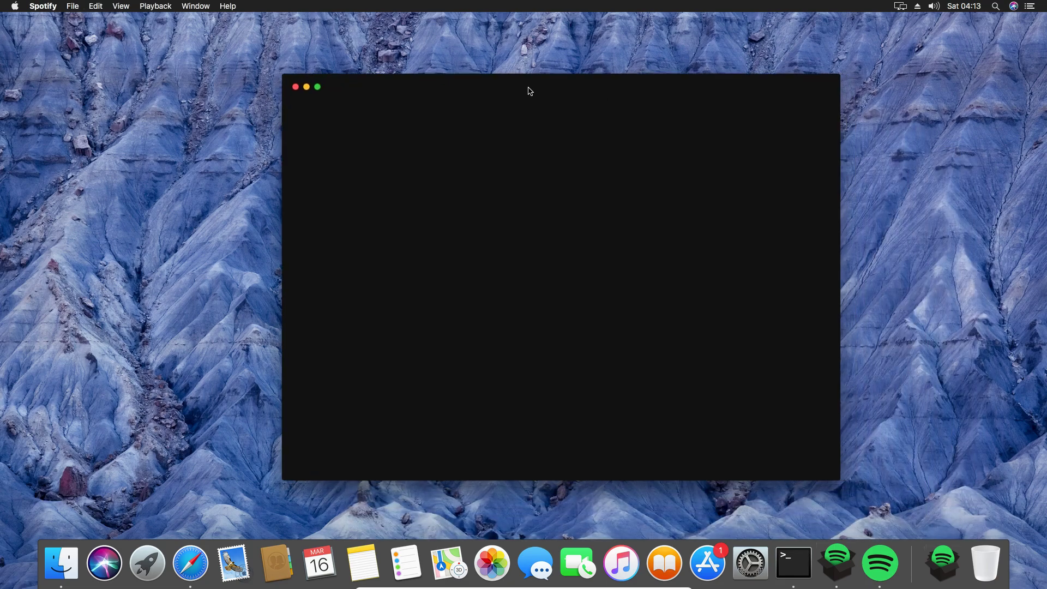
pyautogui.click(830, 564)
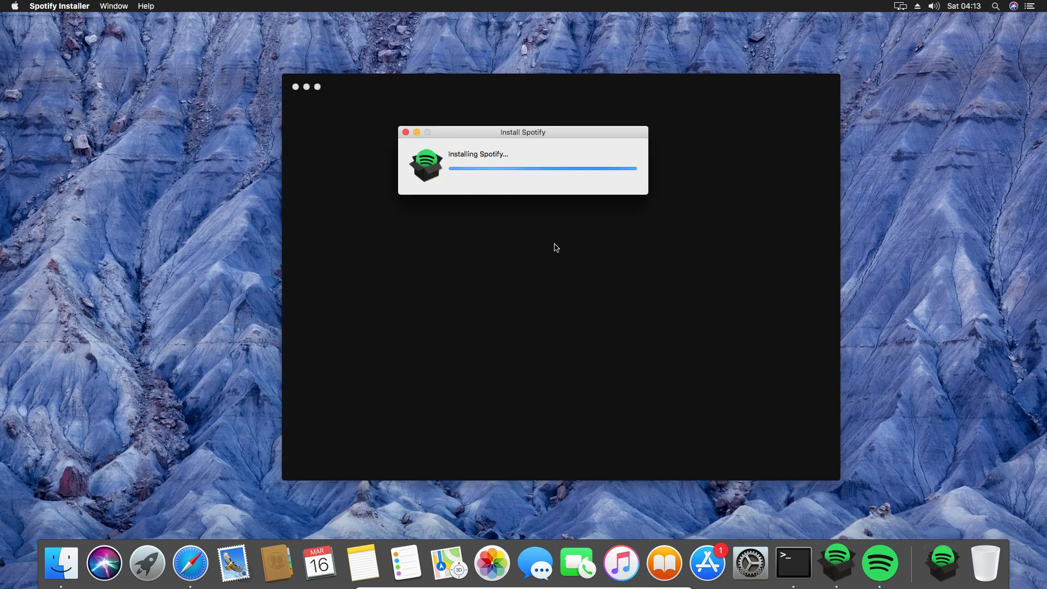
pyautogui.click(888, 579)
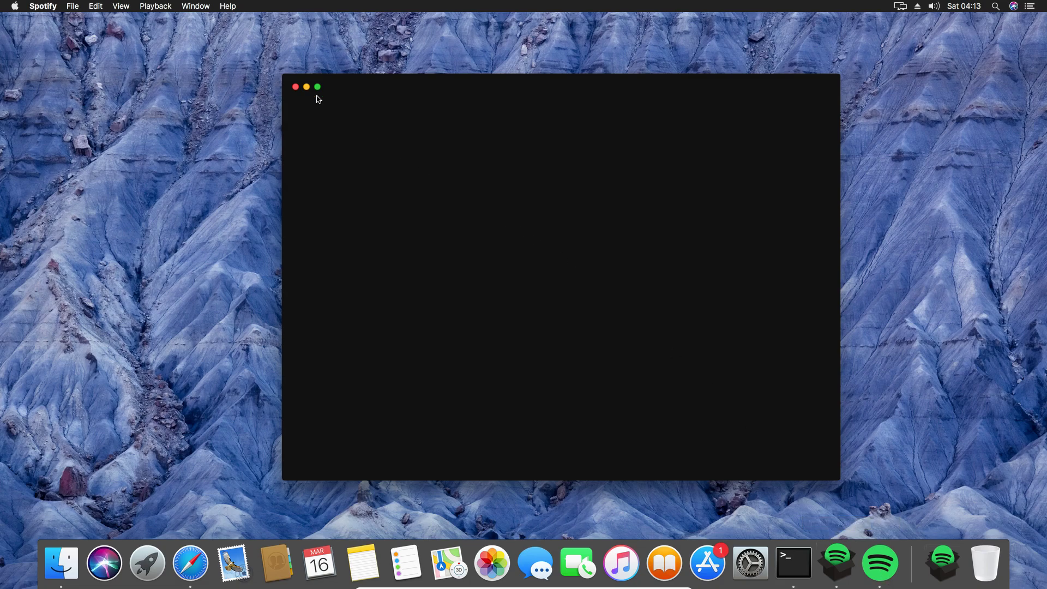
pyautogui.click(296, 87)
pyautogui.click(463, 153)
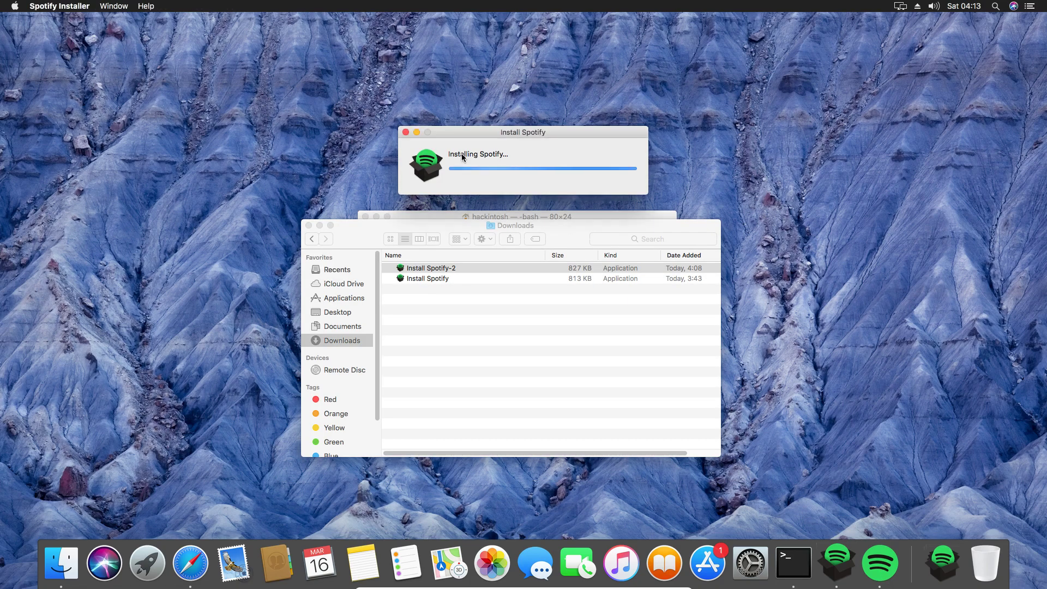
# Bring the Terminal window to the front and minimize it
pyautogui.click(482, 306)
pyautogui.click(507, 218)
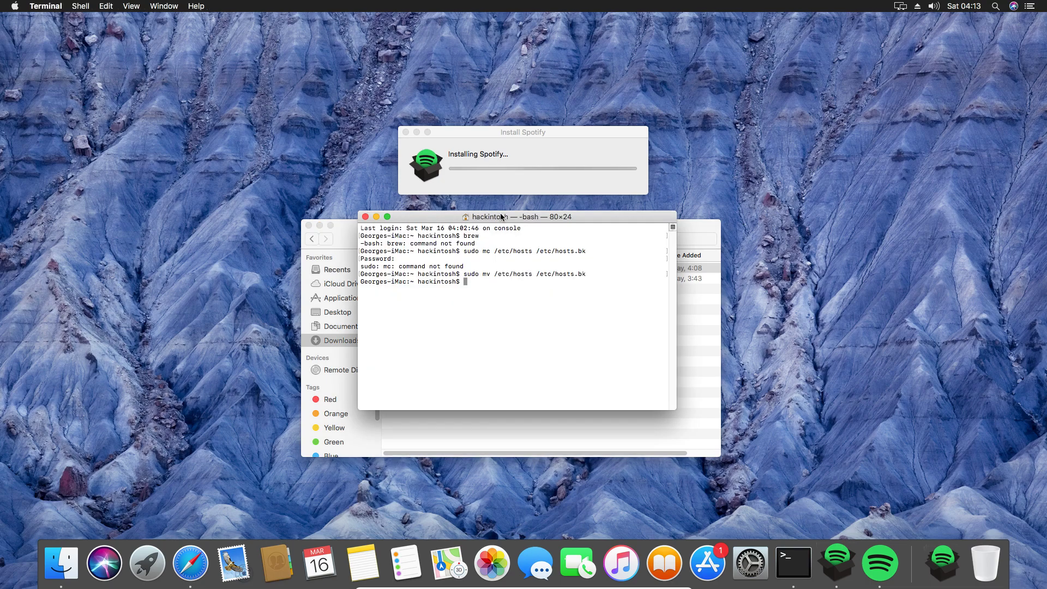
pyautogui.click(375, 217)
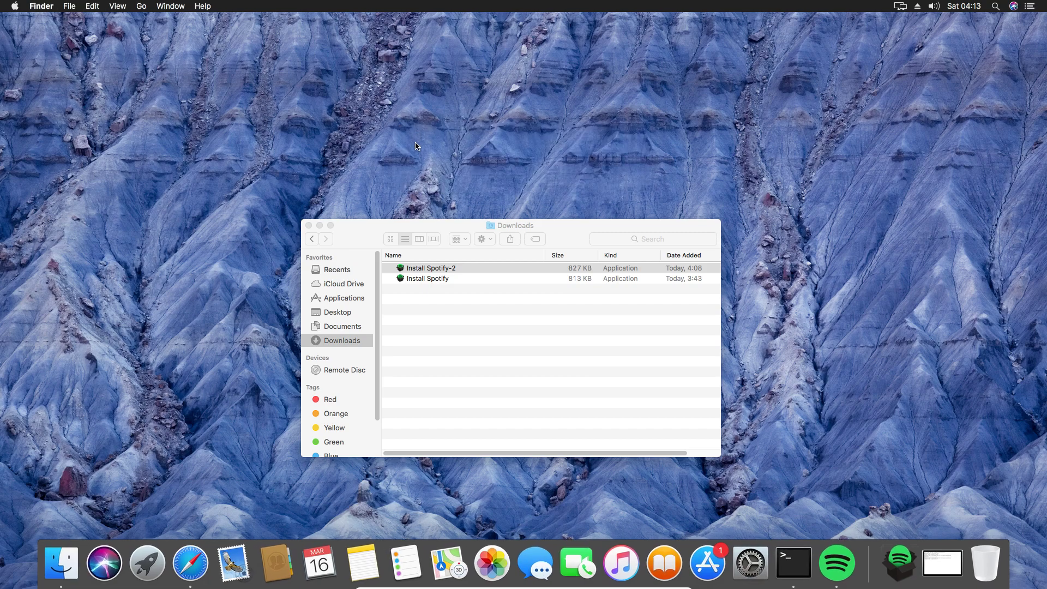
# Show the Spotify home window, close it, and quit Spotify completely
pyautogui.click(840, 564)
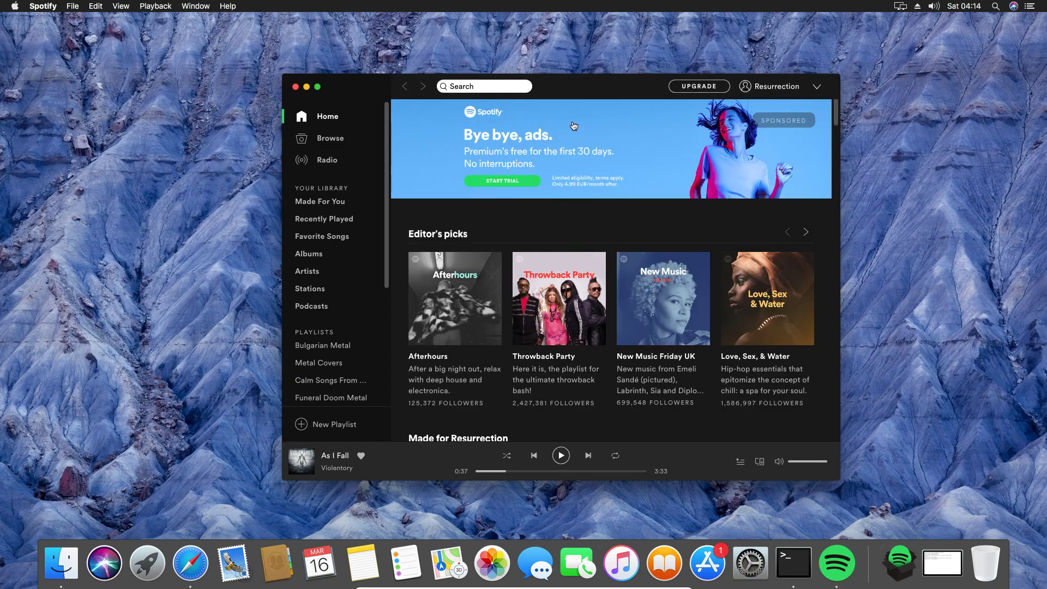
pyautogui.click(295, 87)
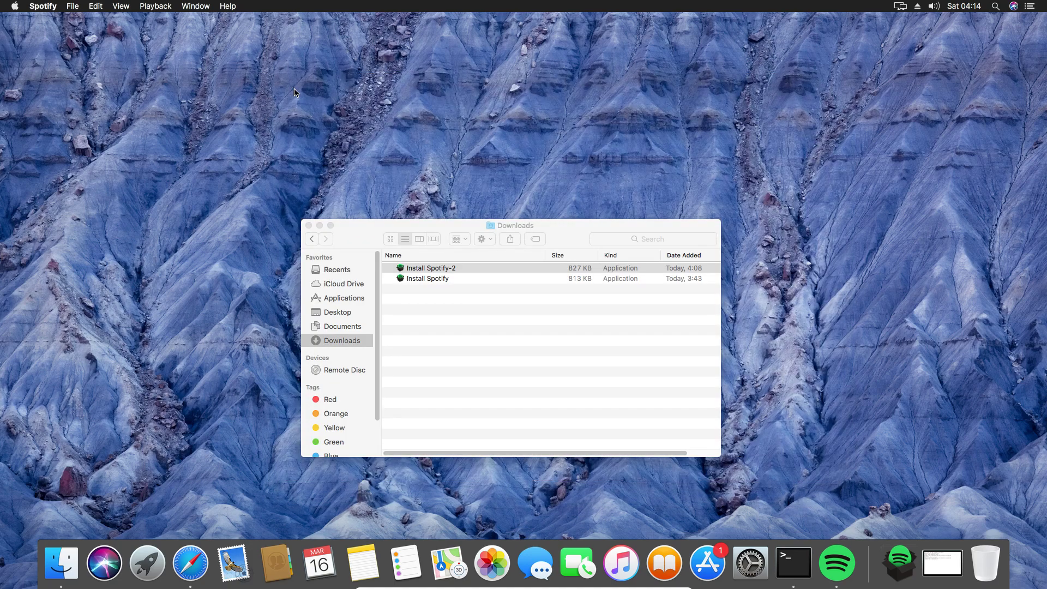
pyautogui.rightClick(833, 574)
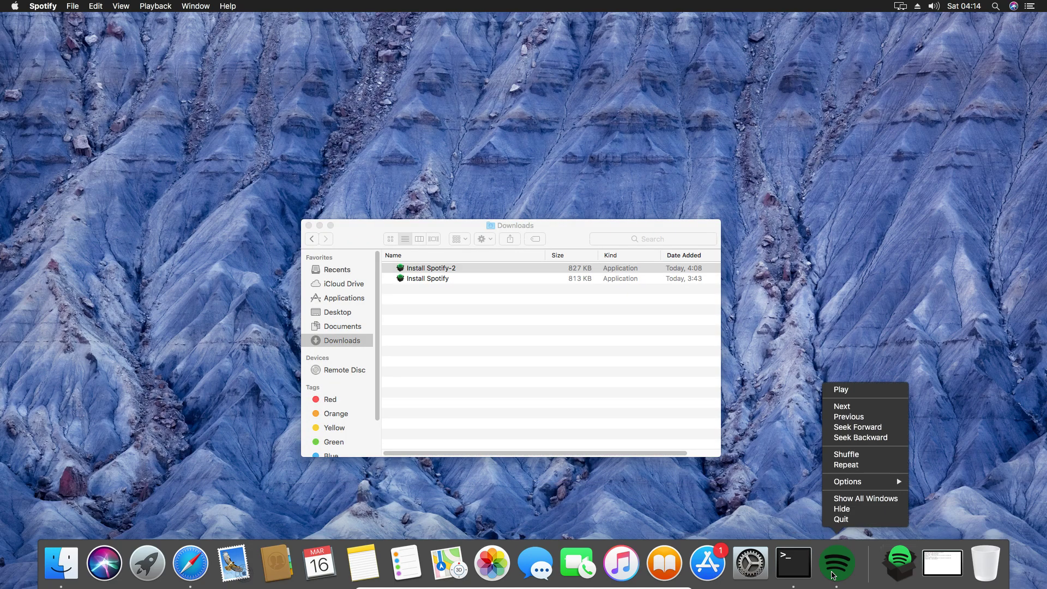
pyautogui.click(846, 521)
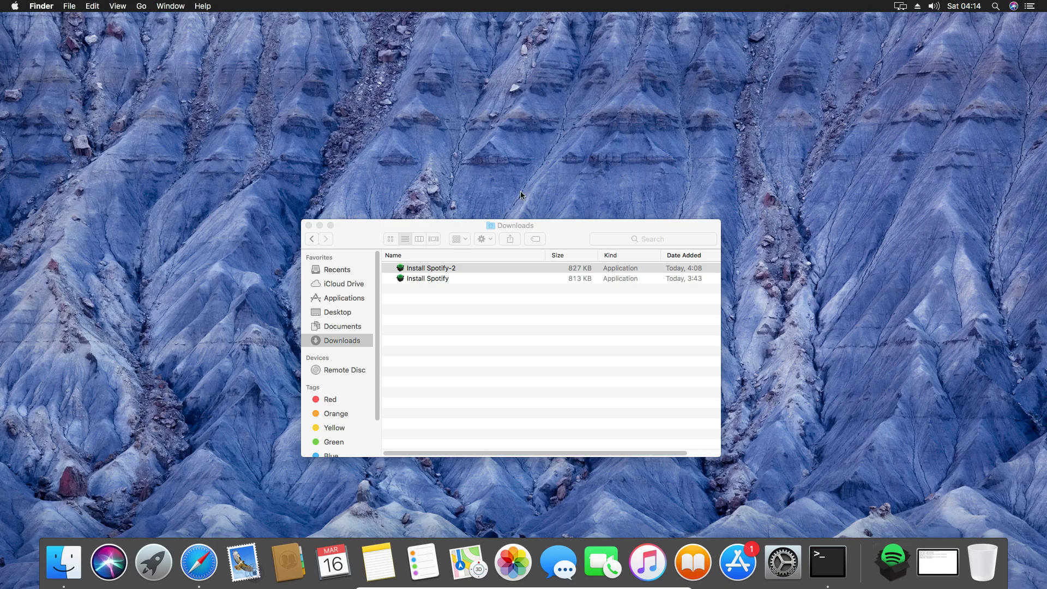
# Launch Spotify from the Applications folder in Finder
pyautogui.click(349, 294)
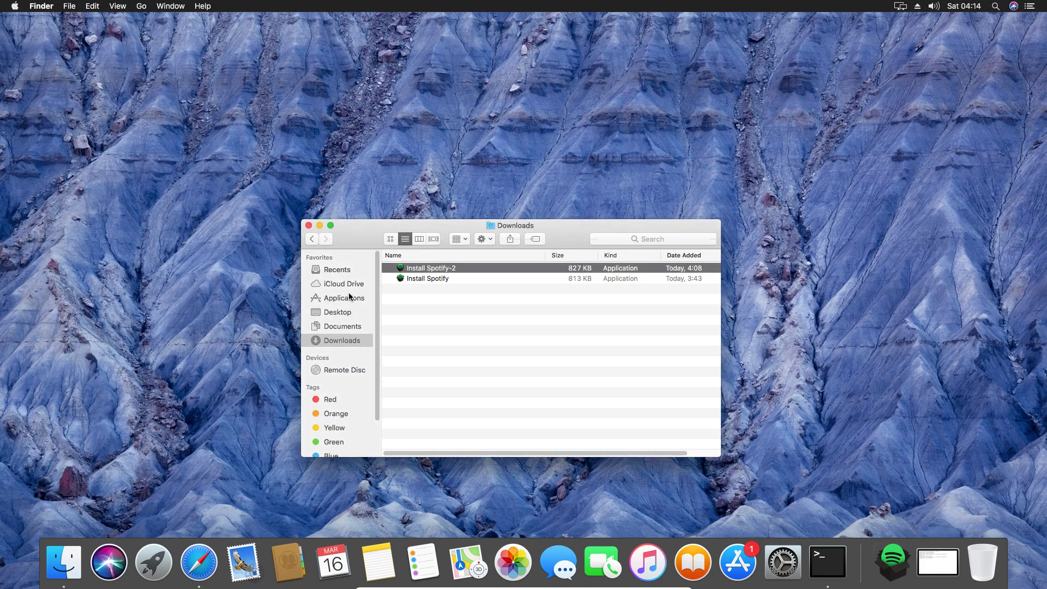
pyautogui.click(357, 307)
pyautogui.click(349, 298)
pyautogui.doubleClick(554, 357)
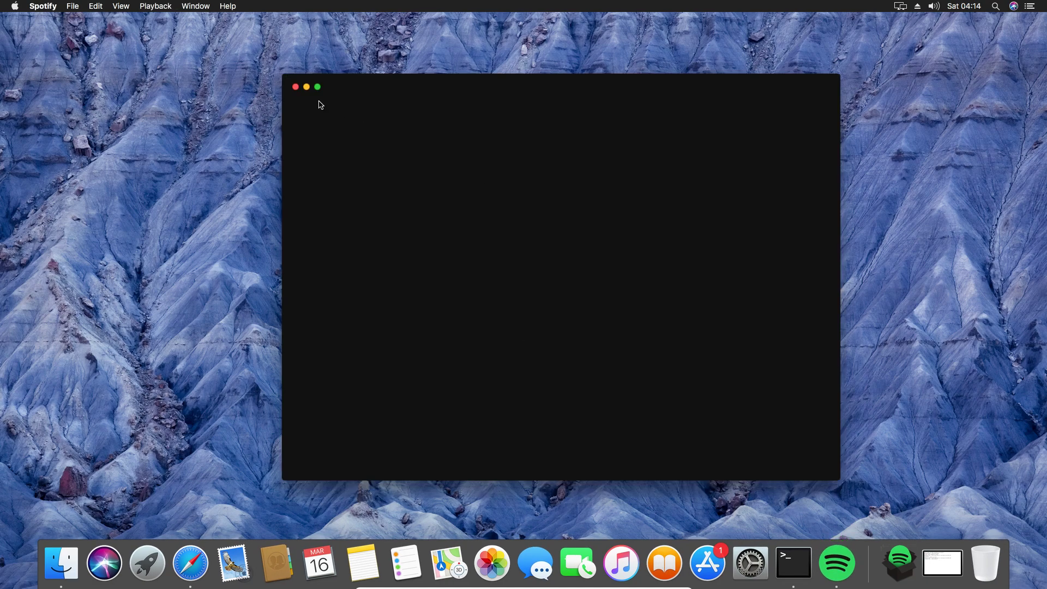
# Close the Spotify window, quit the app, and restore the Terminal window
pyautogui.click(297, 88)
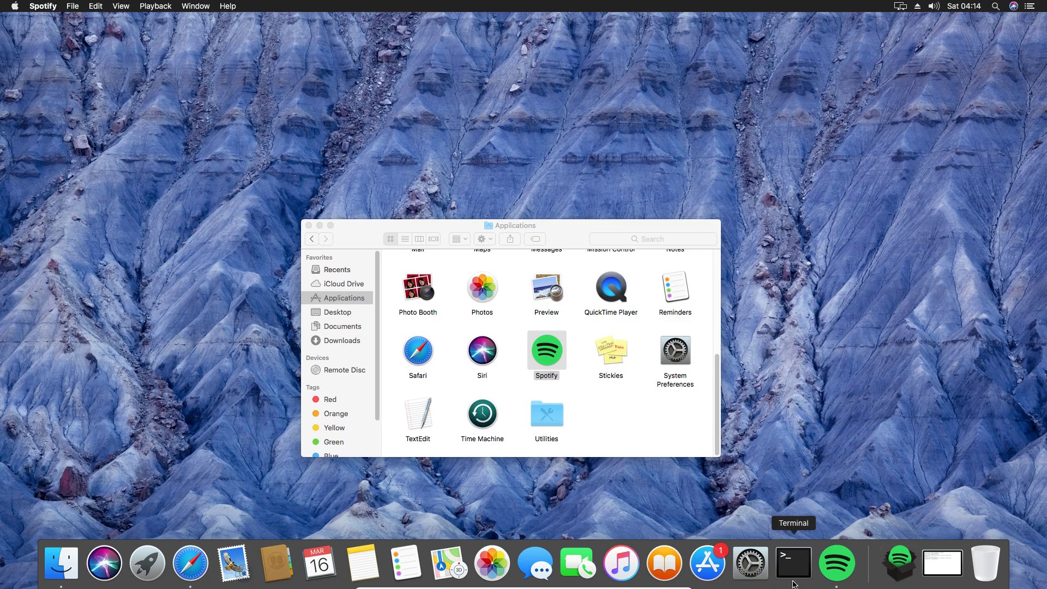
pyautogui.rightClick(845, 567)
pyautogui.click(841, 519)
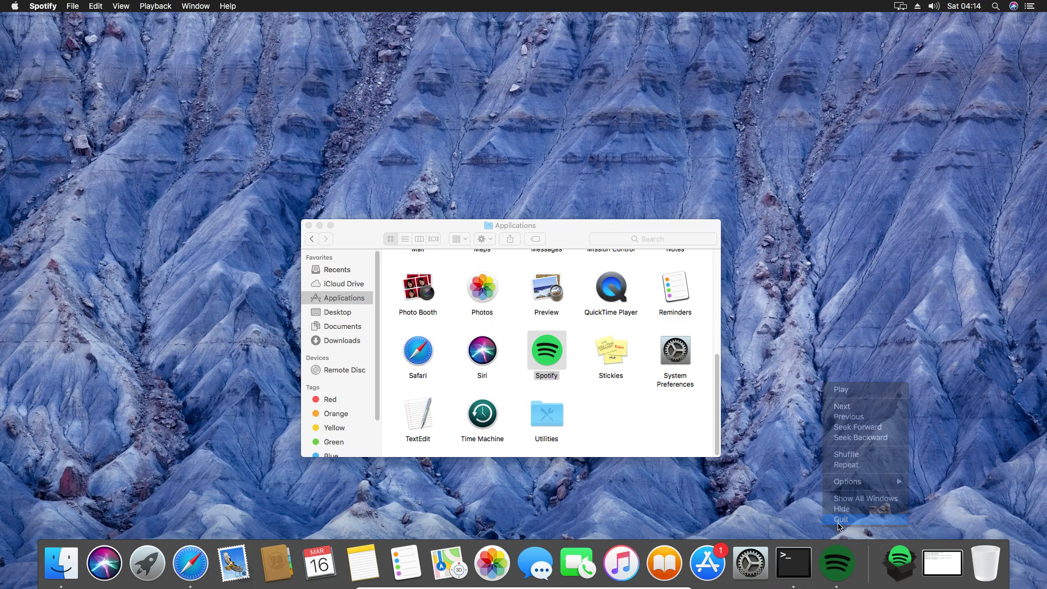
pyautogui.click(809, 561)
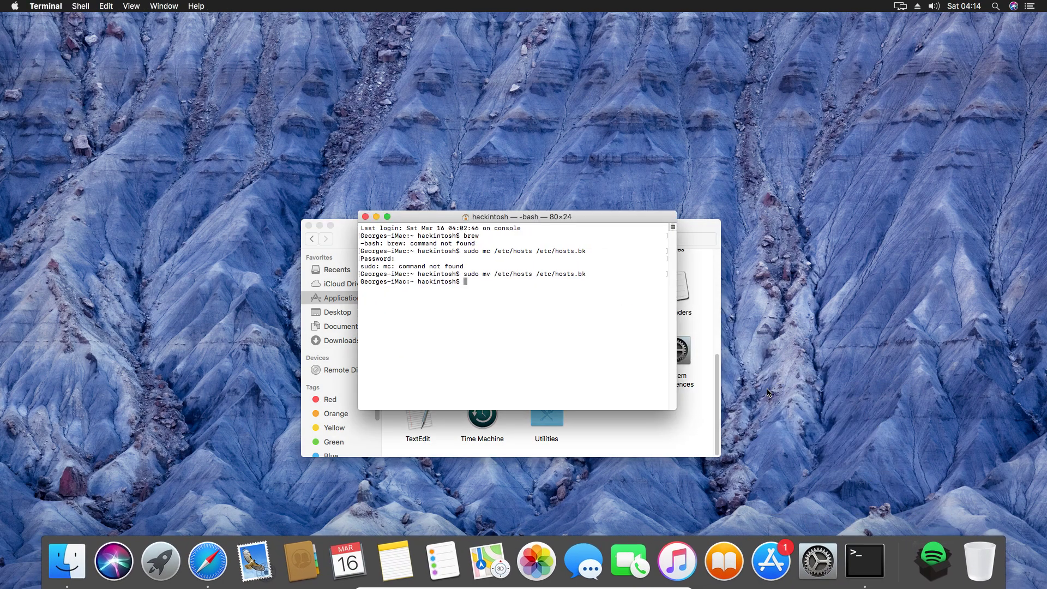
# Restore the hosts file with sudo mv /etc/hosts.bk /etc/hosts and open it using sudo nano /etc/hosts
pyautogui.press('Up')
pyautogui.write('.bg')
pyautogui.press('Return')
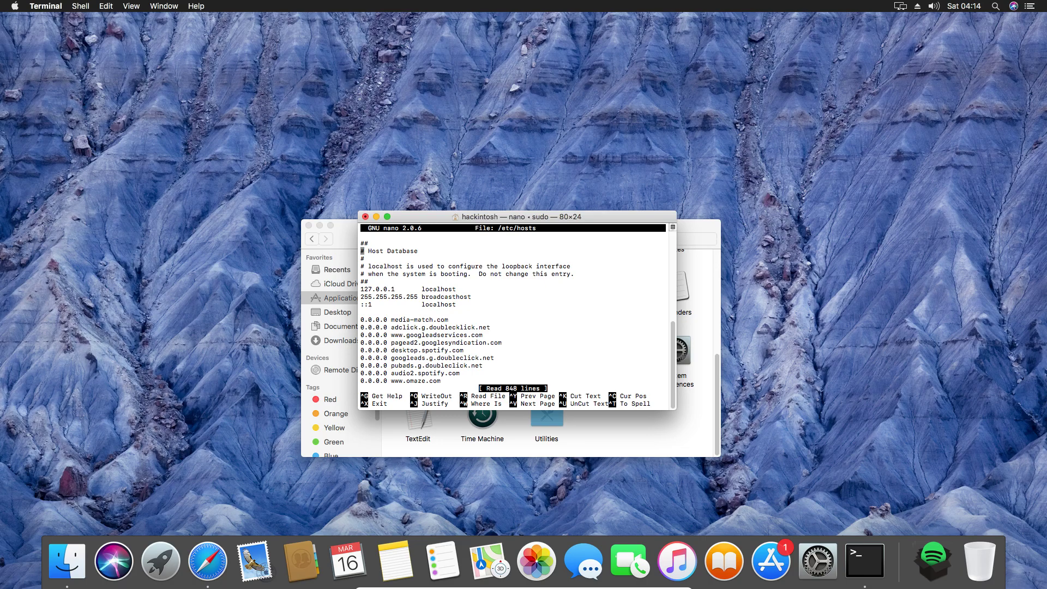
# Look through the blocked ad and Spotify domain entries in the hosts file and exit nano
pyautogui.press('Down')
pyautogui.press('Down')
pyautogui.press('Down')
pyautogui.press('Down')
pyautogui.press('Down')
pyautogui.press('Down')
pyautogui.press('Down')
pyautogui.press('Down')
pyautogui.press('Down')
pyautogui.press('Down')
pyautogui.press('Down')
pyautogui.press('Down')
pyautogui.press('Down')
pyautogui.press('Down')
pyautogui.press('Down')
pyautogui.press('Down')
pyautogui.press('Down')
pyautogui.press('Down')
pyautogui.press('Down')
pyautogui.press('Down')
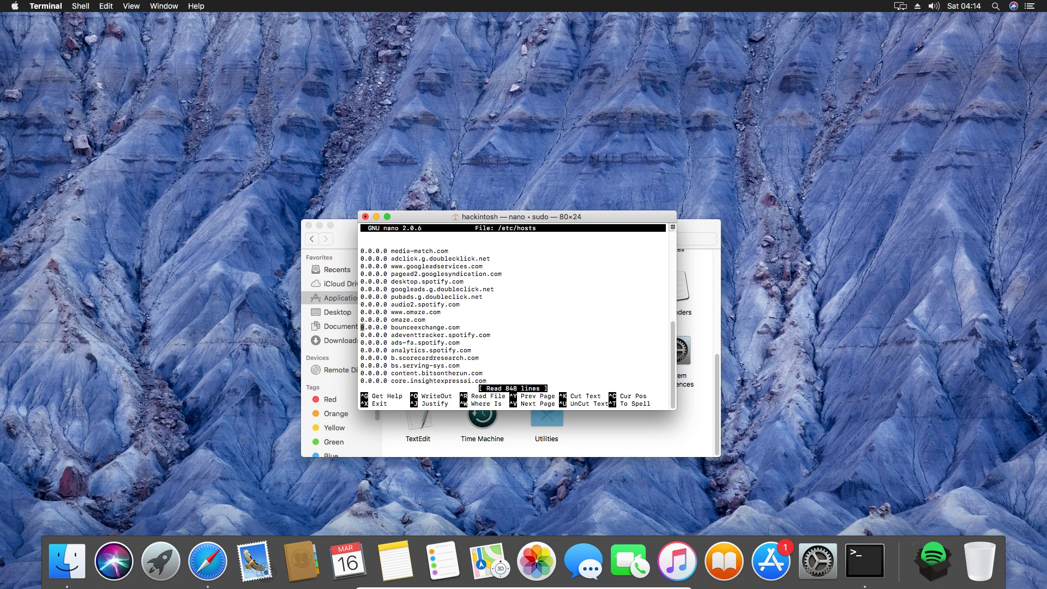
pyautogui.press('Down')
pyautogui.press('Down')
pyautogui.press('Down')
pyautogui.press('Down')
pyautogui.press('Down')
pyautogui.press('Down')
pyautogui.press('Down')
pyautogui.press('Down')
pyautogui.press('Down')
pyautogui.press('Down')
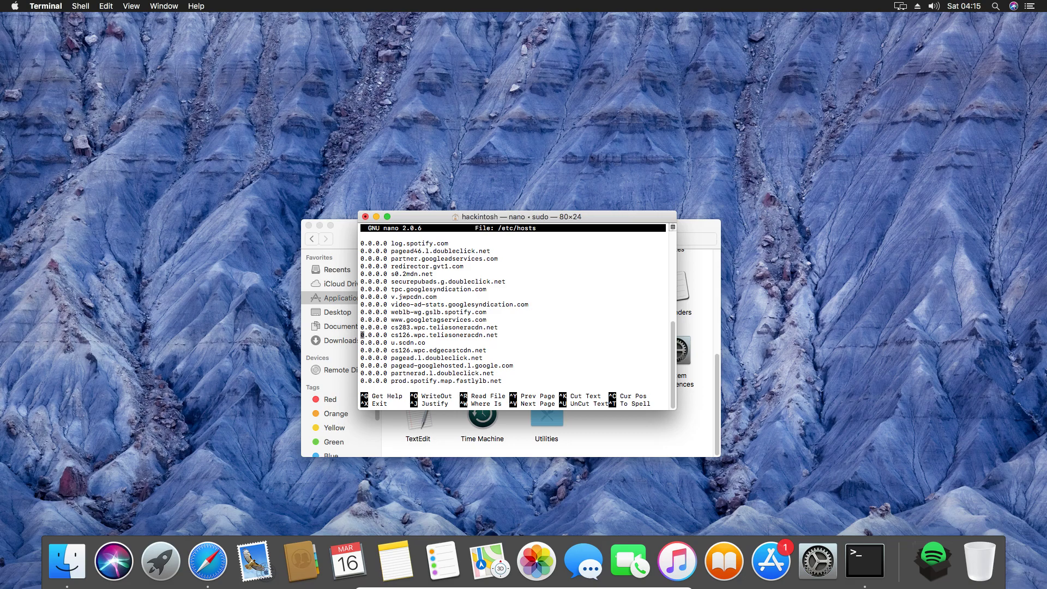
pyautogui.hotkey('ctrl', 'x')
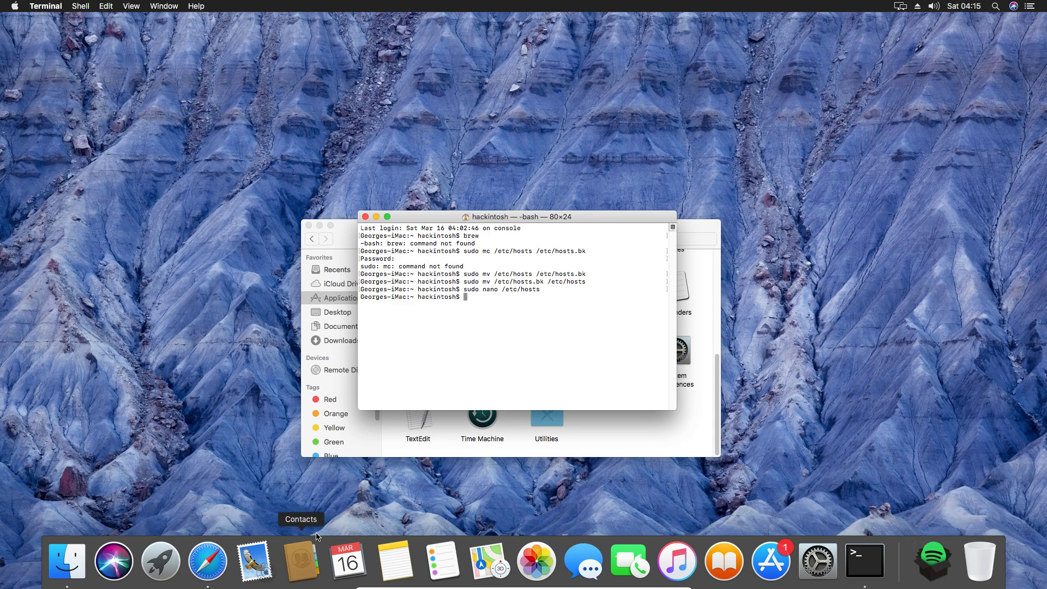
# Launch Spotify from the Applications folder, enlarge its window, and leave full-screen mode to view the Home page
pyautogui.click(477, 443)
pyautogui.click(553, 360)
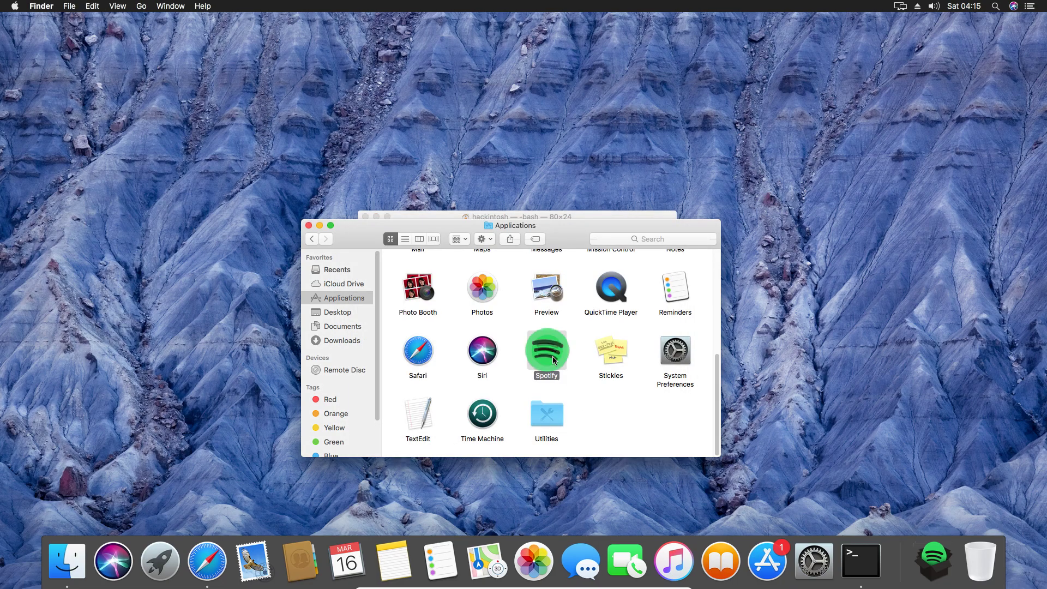
pyautogui.doubleClick(554, 360)
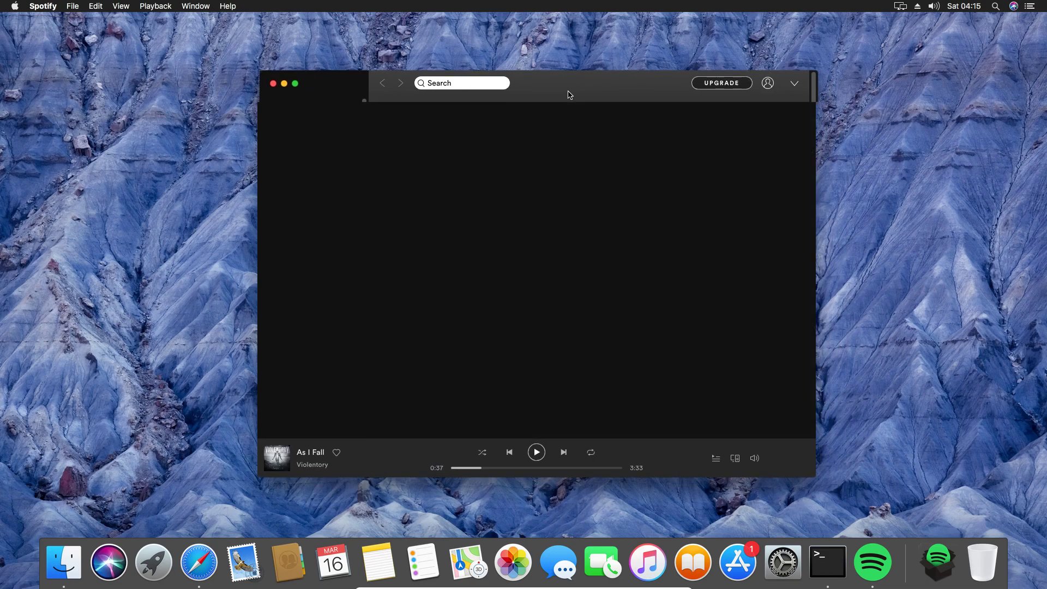
pyautogui.doubleClick(538, 83)
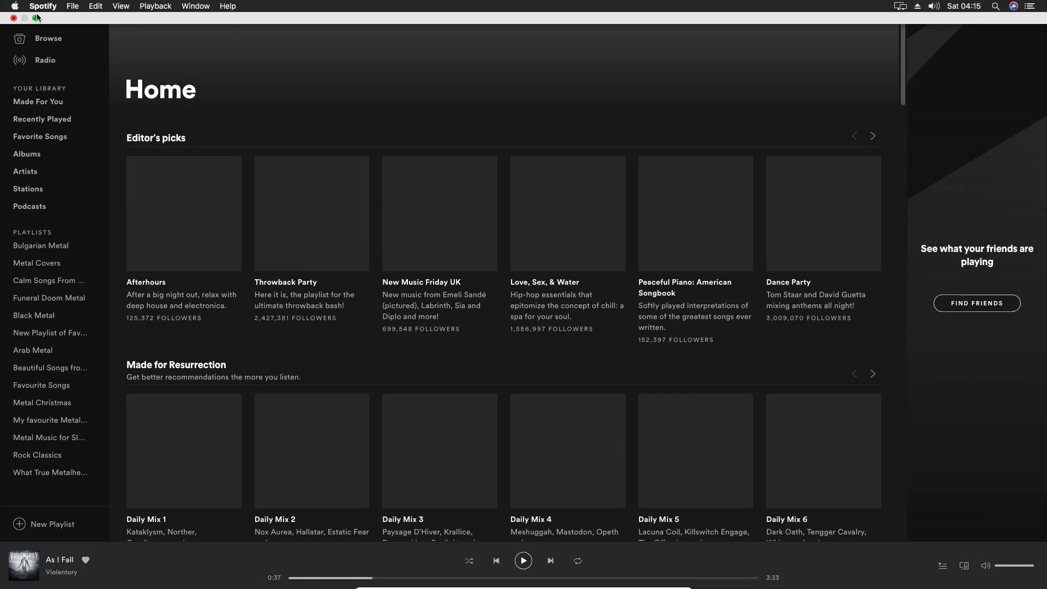
pyautogui.click(36, 18)
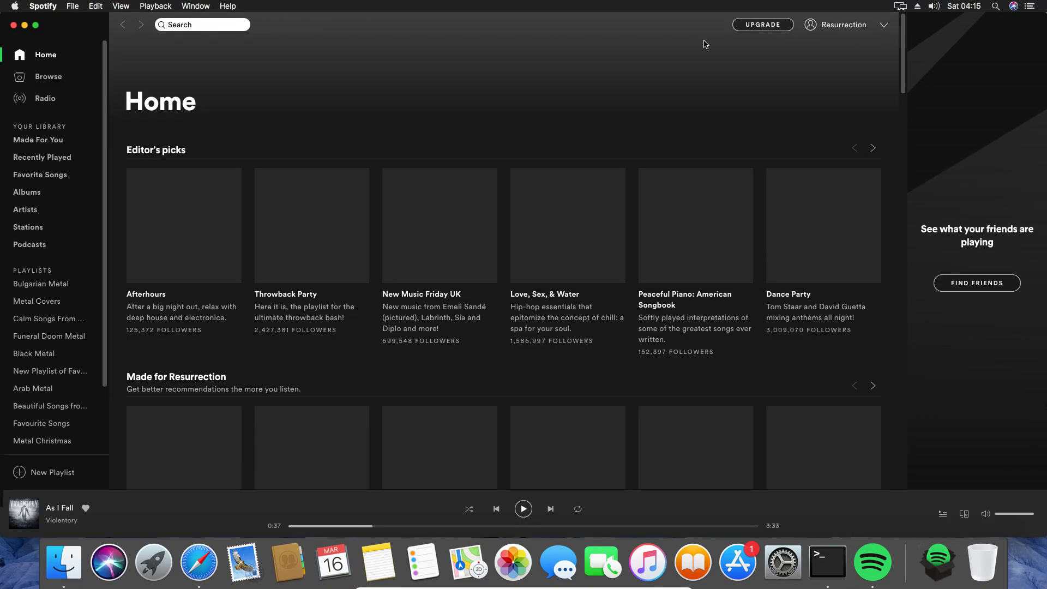
# Close the Spotify window and quit the app
pyautogui.click(13, 25)
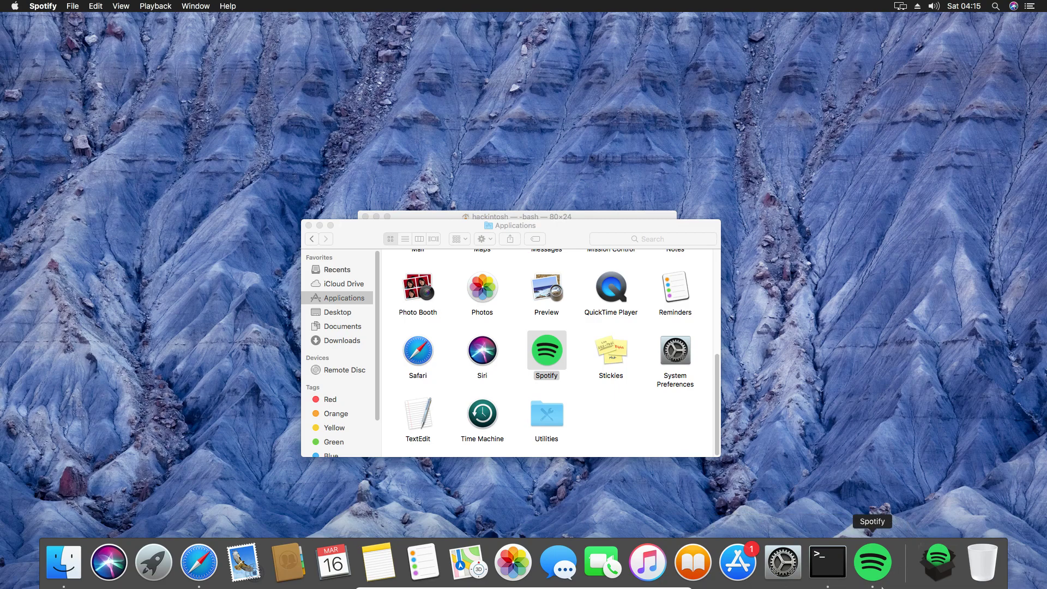
pyautogui.rightClick(869, 562)
pyautogui.click(877, 517)
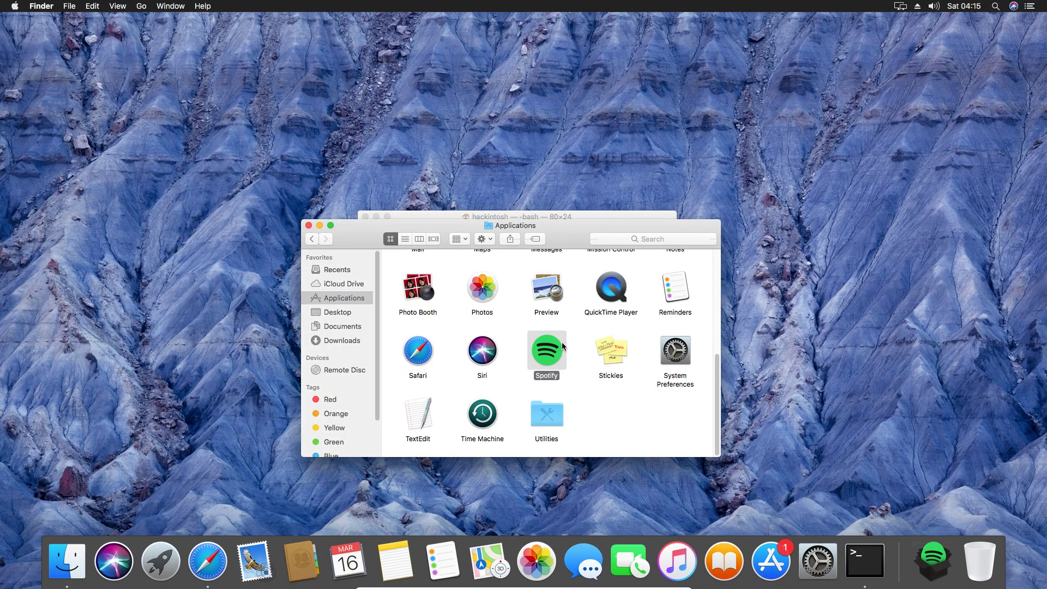
# Move the Applications window clear of Terminal and move the Spotify app to the Trash
pyautogui.moveTo(574, 227); pyautogui.dragTo(750, 208)
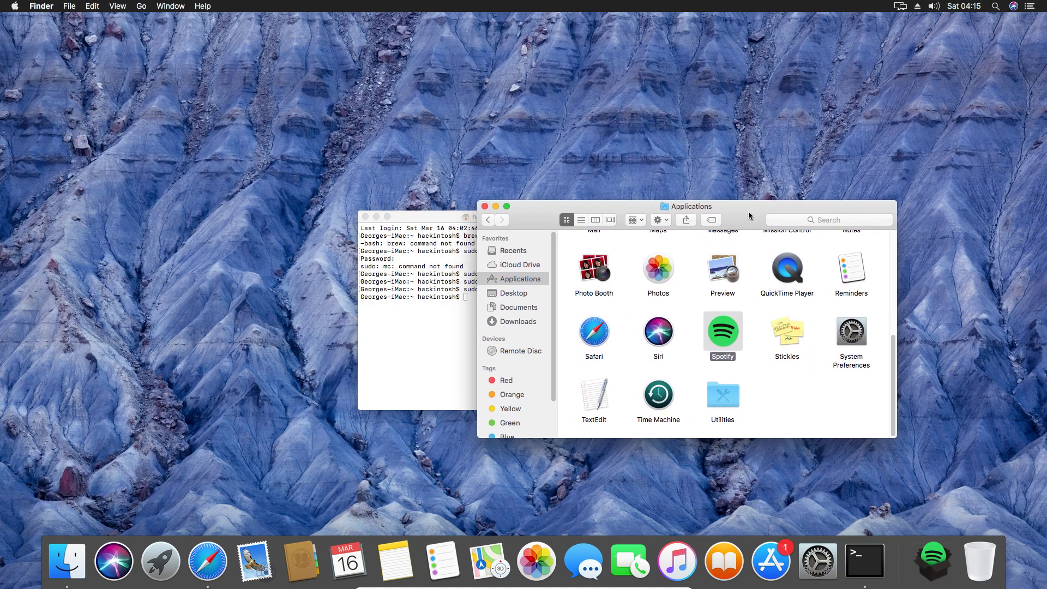
pyautogui.rightClick(722, 331)
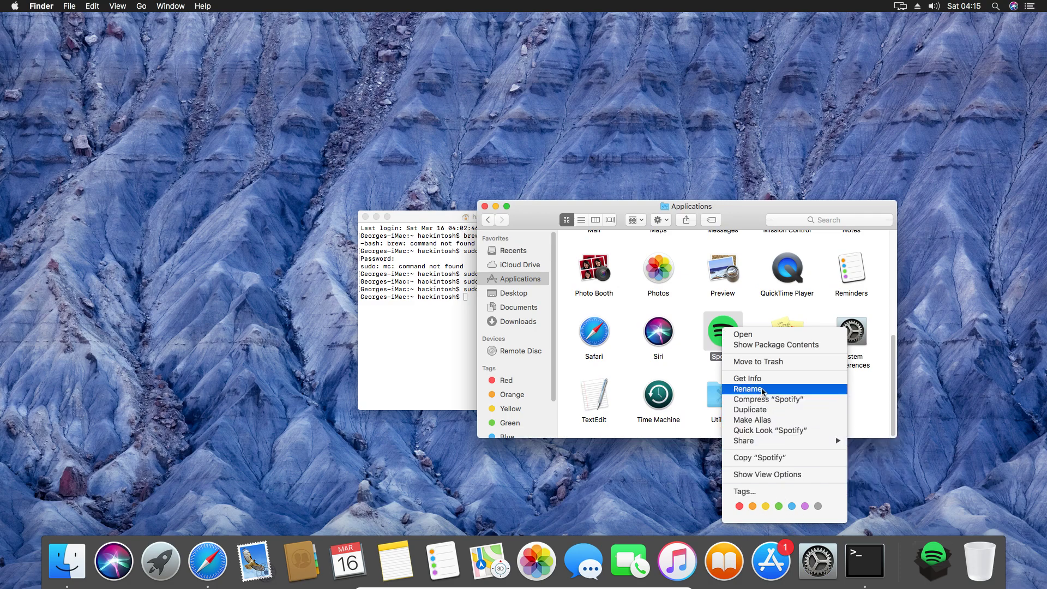
pyautogui.click(753, 363)
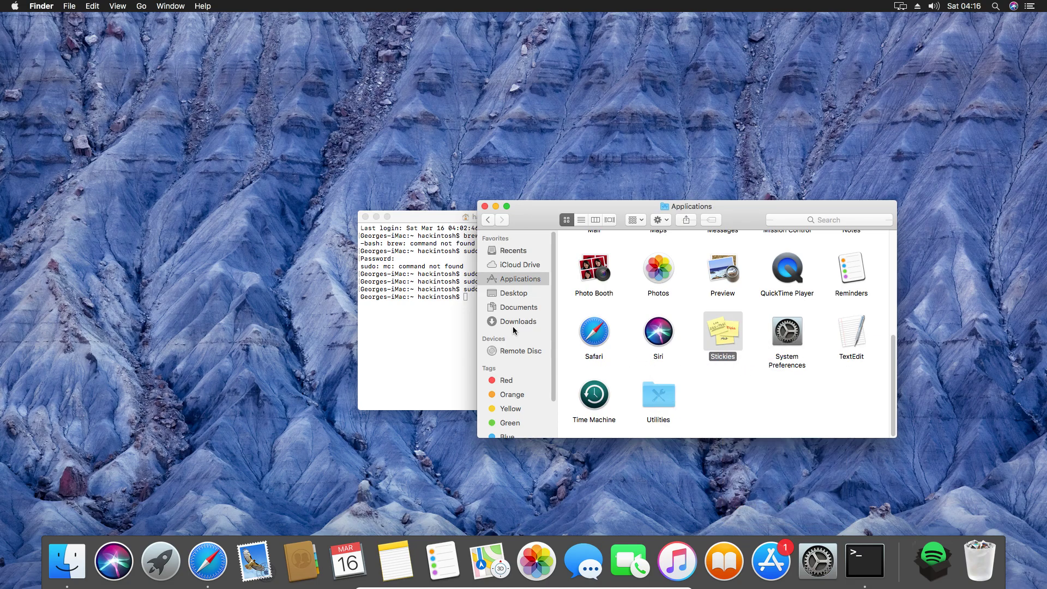
# Try to run the downloaded Install Spotify installer, and quit the incomplete installation
pyautogui.click(932, 551)
pyautogui.click(934, 488)
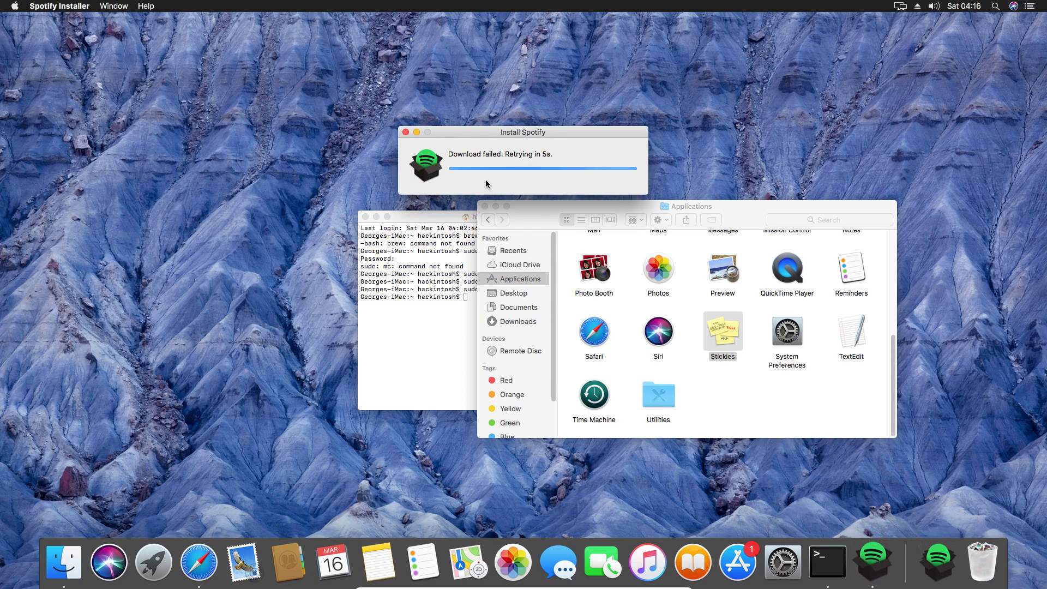
pyautogui.click(406, 132)
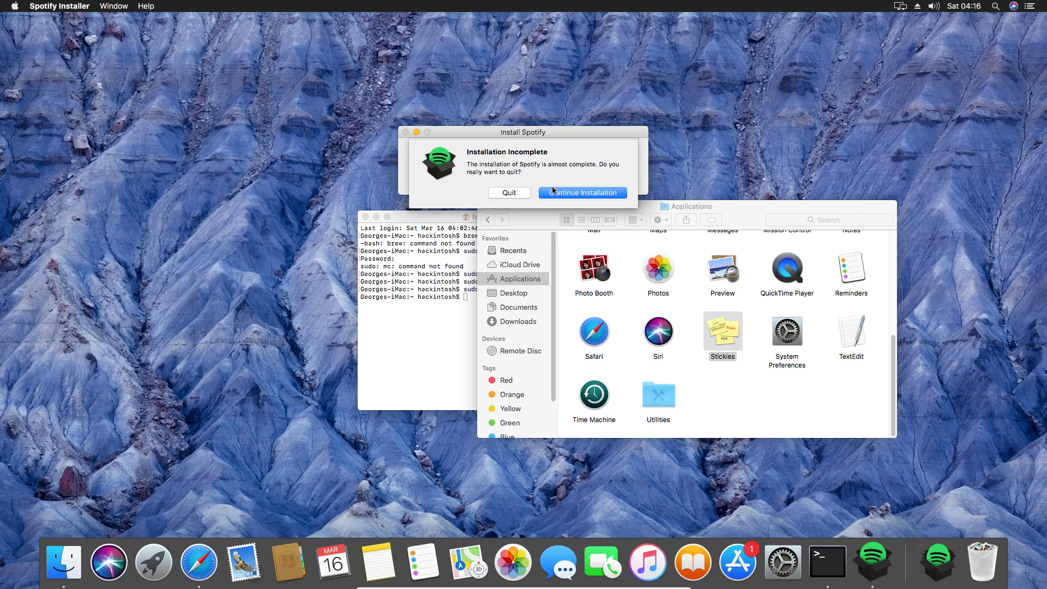
pyautogui.click(515, 193)
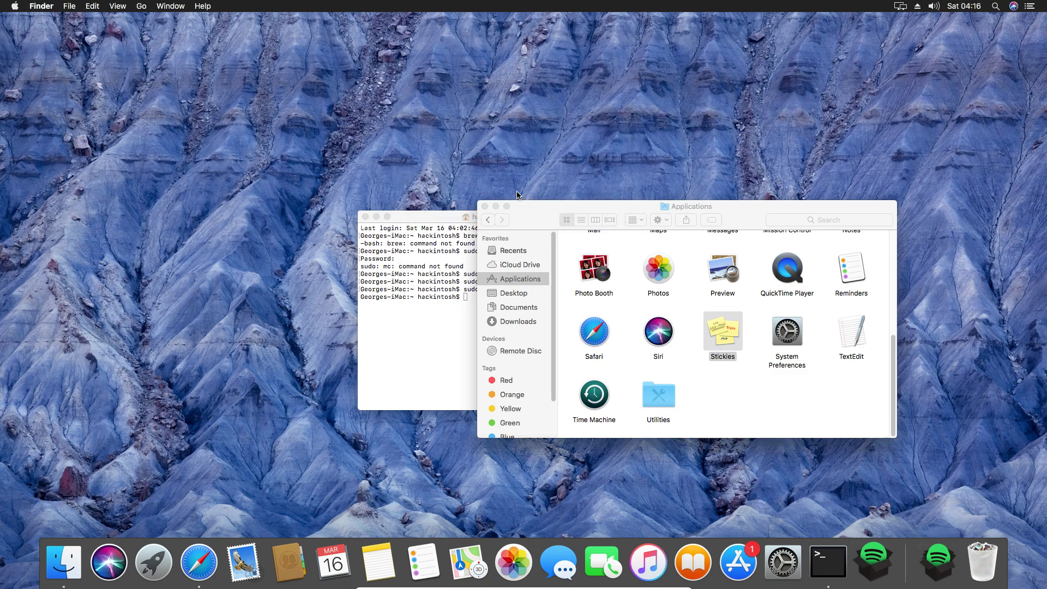
# Set the hosts file aside from Terminal by running sudo mv /etc/hosts /etc/hosts.bk
pyautogui.click(460, 254)
pyautogui.press('Up')
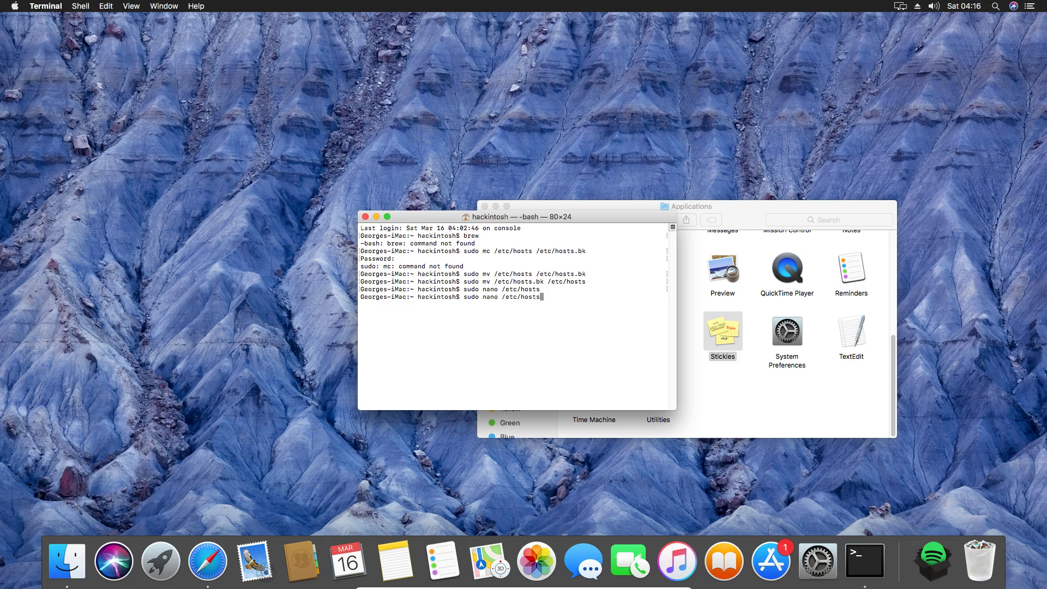
pyautogui.press('Up')
pyautogui.press('Up')
pyautogui.press('Return')
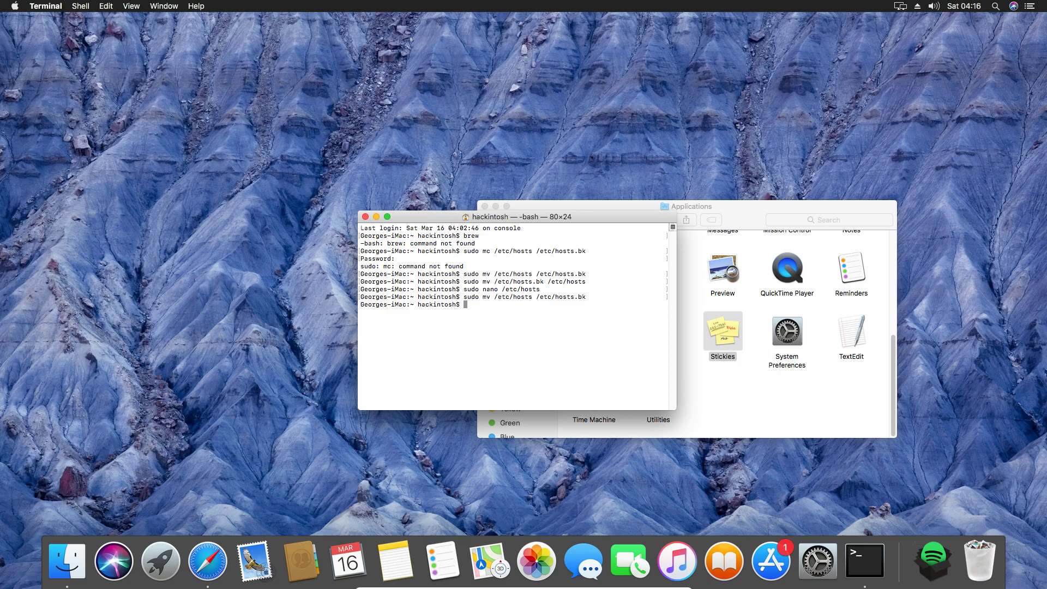
# Reinstall Spotify with the downloaded Install Spotify installer, and quit the app once it has opened
pyautogui.click(933, 562)
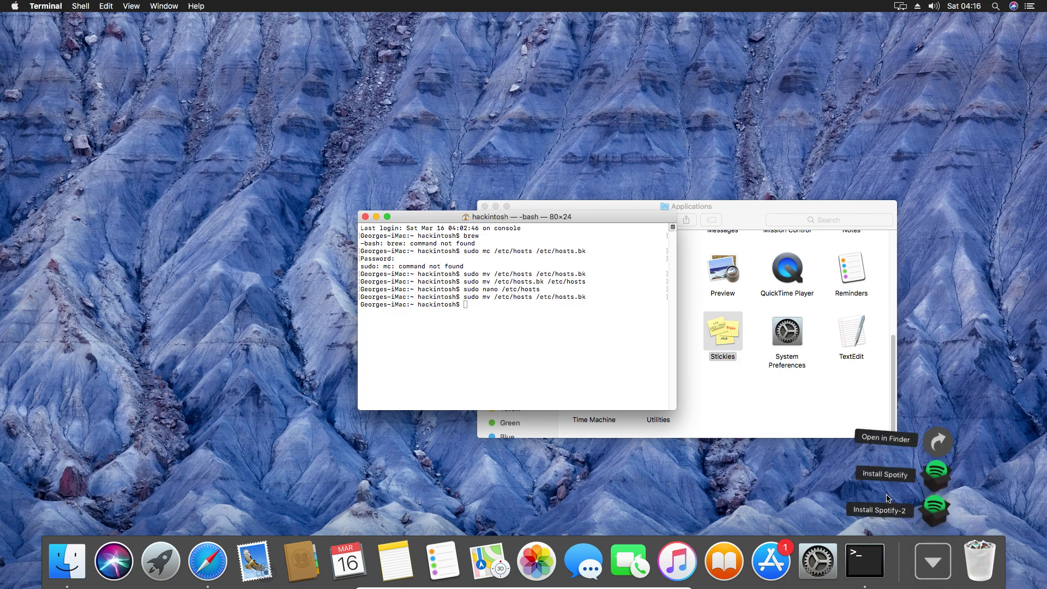
pyautogui.click(935, 474)
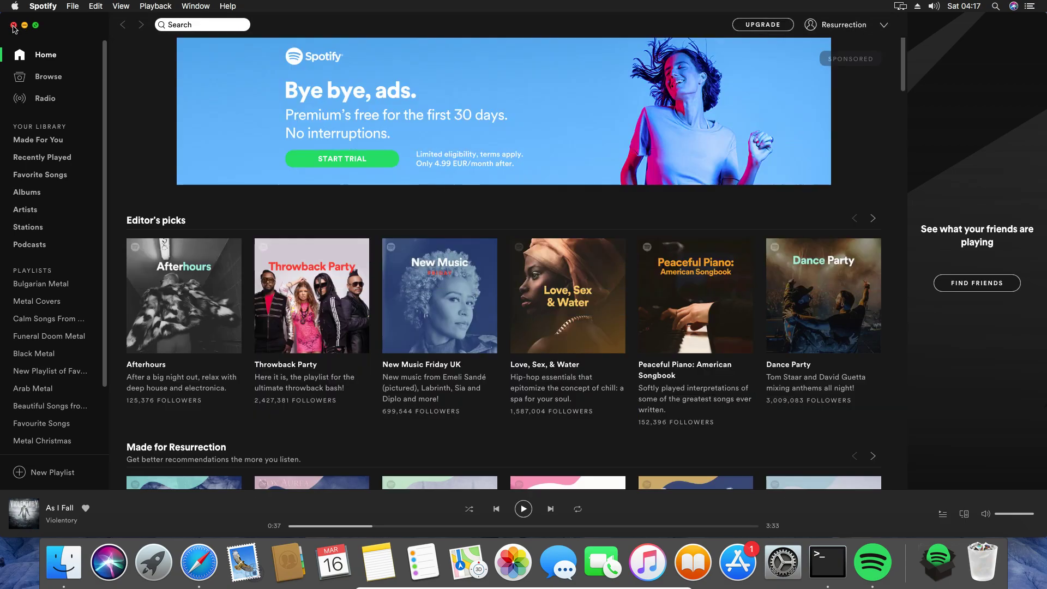
pyautogui.click(13, 25)
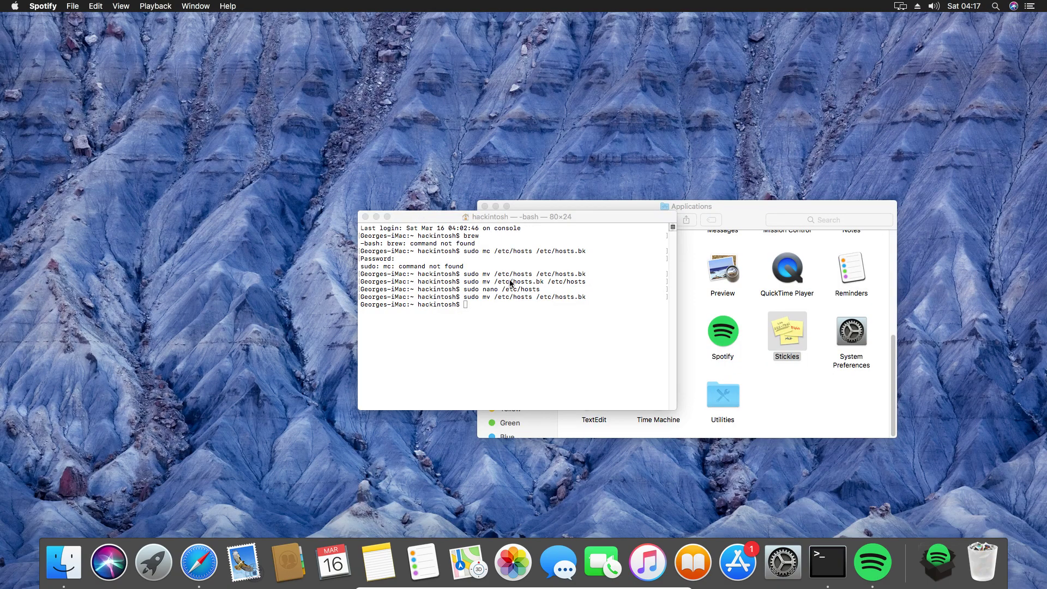
pyautogui.rightClick(887, 568)
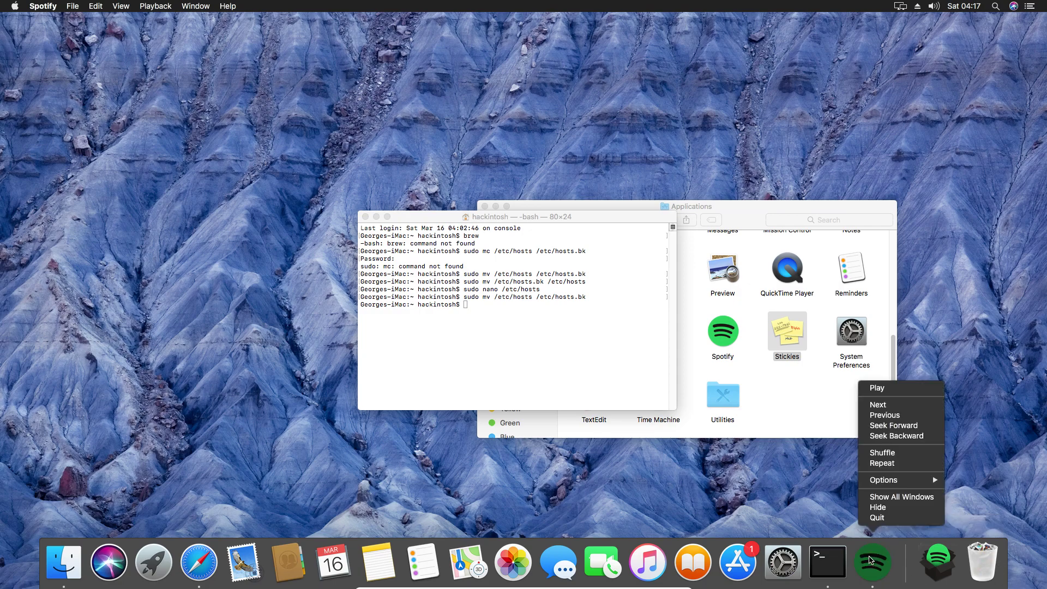
pyautogui.click(878, 520)
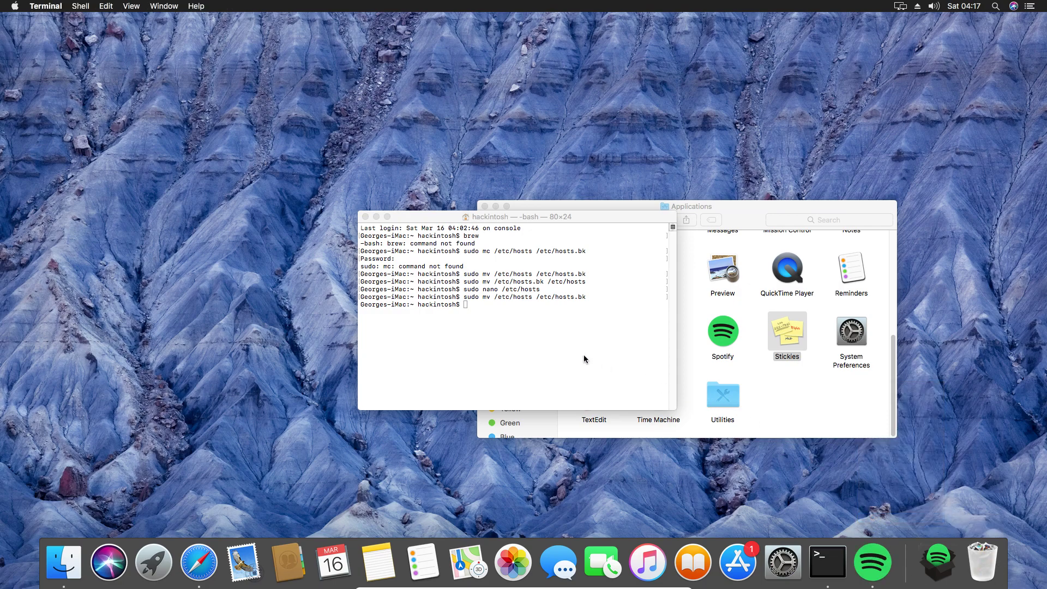
# Restore the hosts file with sudo mv /etc/hosts.bk /etc/hosts and launch Spotify from the Applications folder
pyautogui.press('Up')
pyautogui.press('Up')
pyautogui.press('Up')
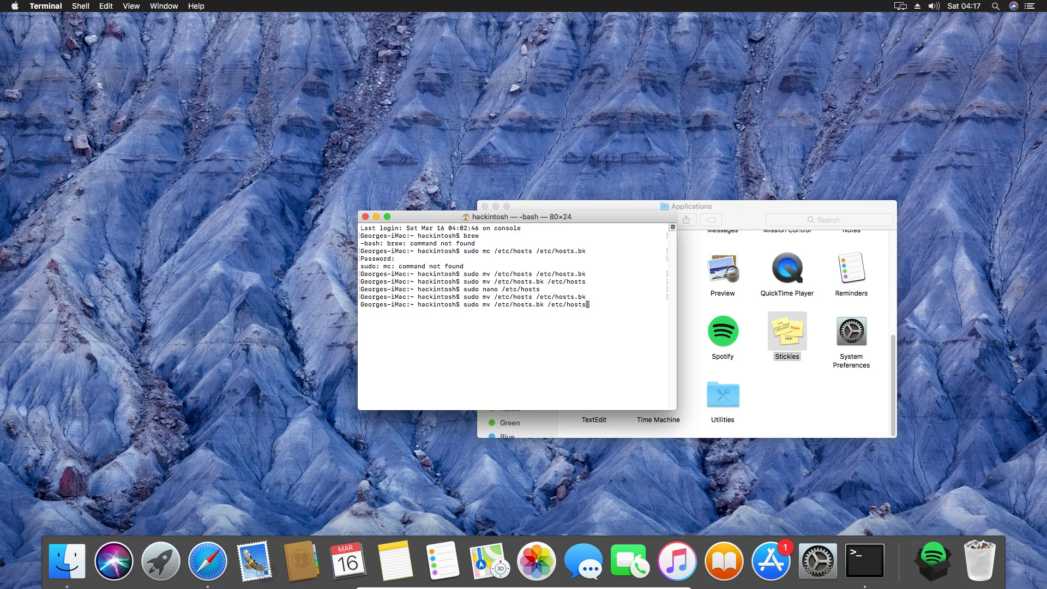
pyautogui.press('Return')
pyautogui.doubleClick(724, 334)
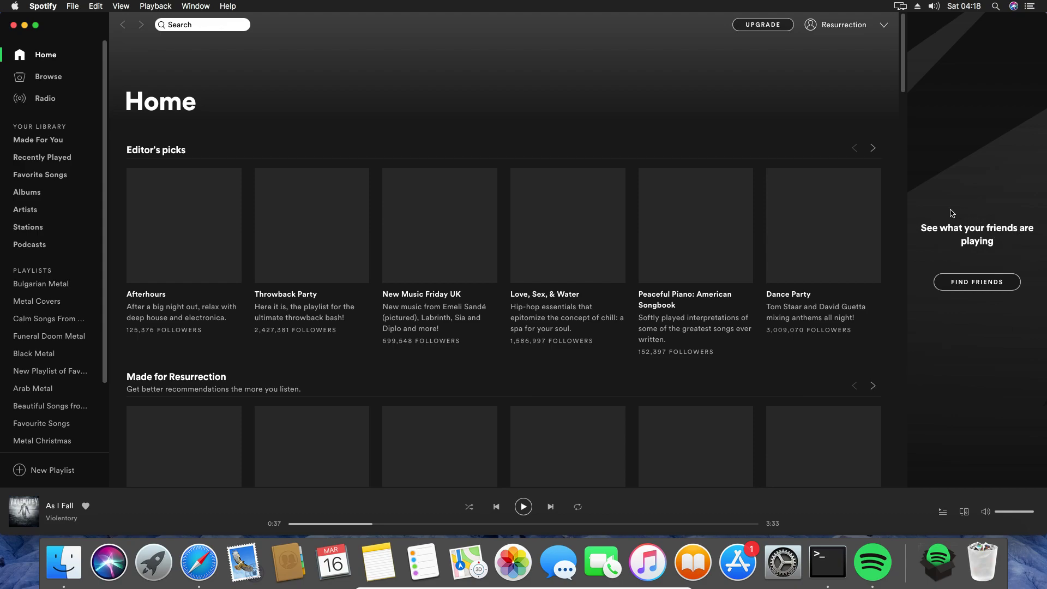
# Rewind the current song to its start, and search for "hinayana" to open the artist's page
pyautogui.moveTo(324, 525); pyautogui.dragTo(227, 517)
pyautogui.click(185, 28)
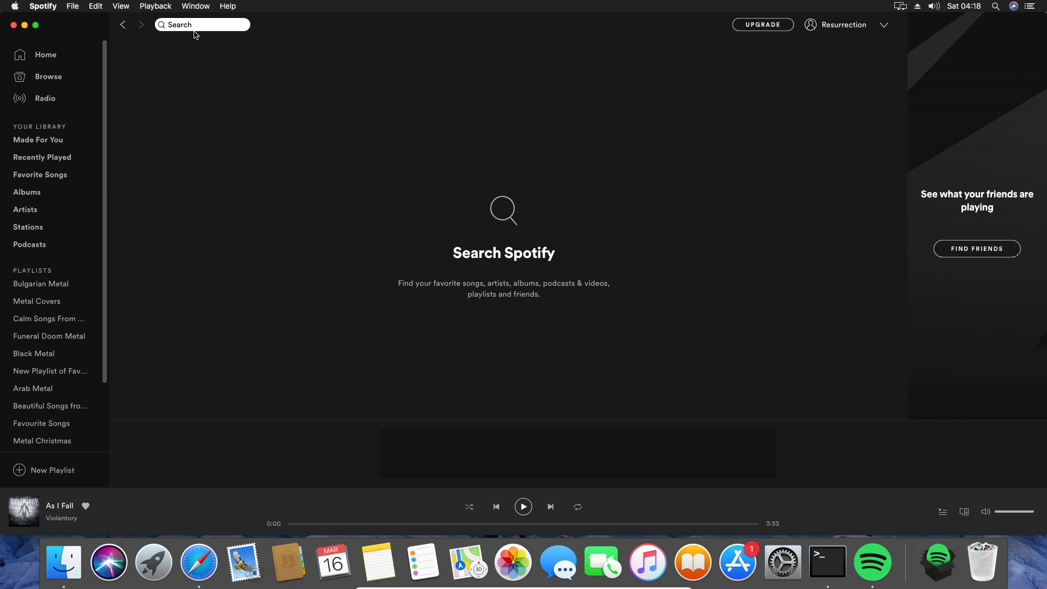
pyautogui.write('hinayana')
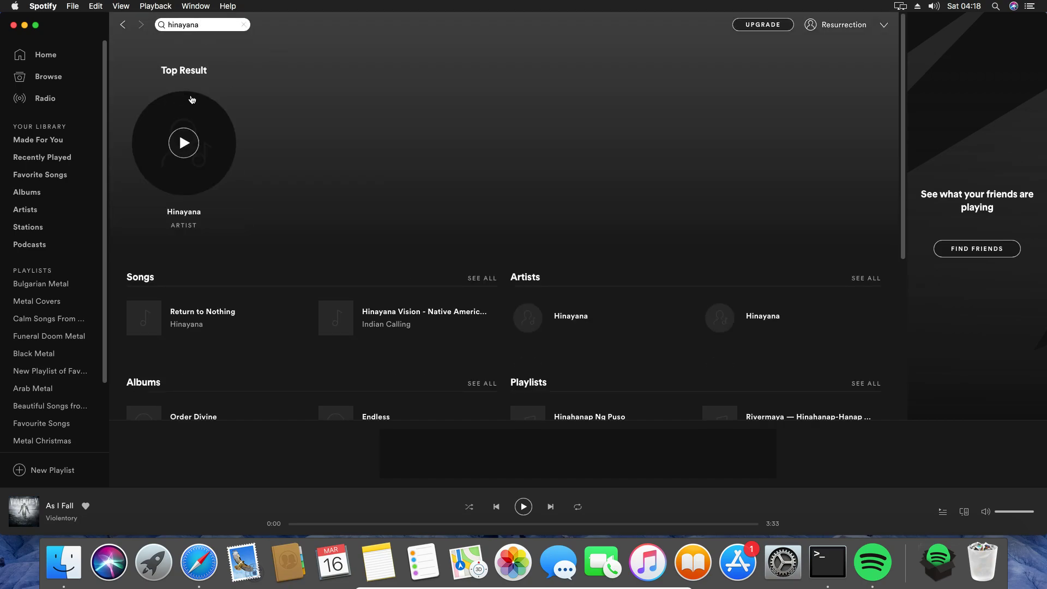
pyautogui.click(191, 99)
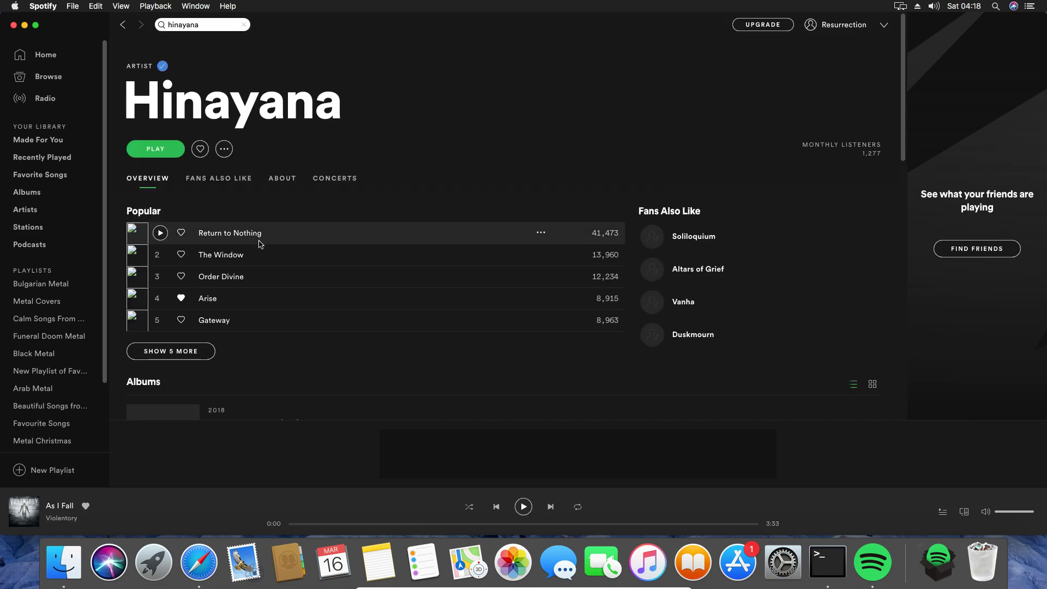
# Play Second to Sun from the Hinayana page's Fans Also Like artists
pyautogui.click(214, 179)
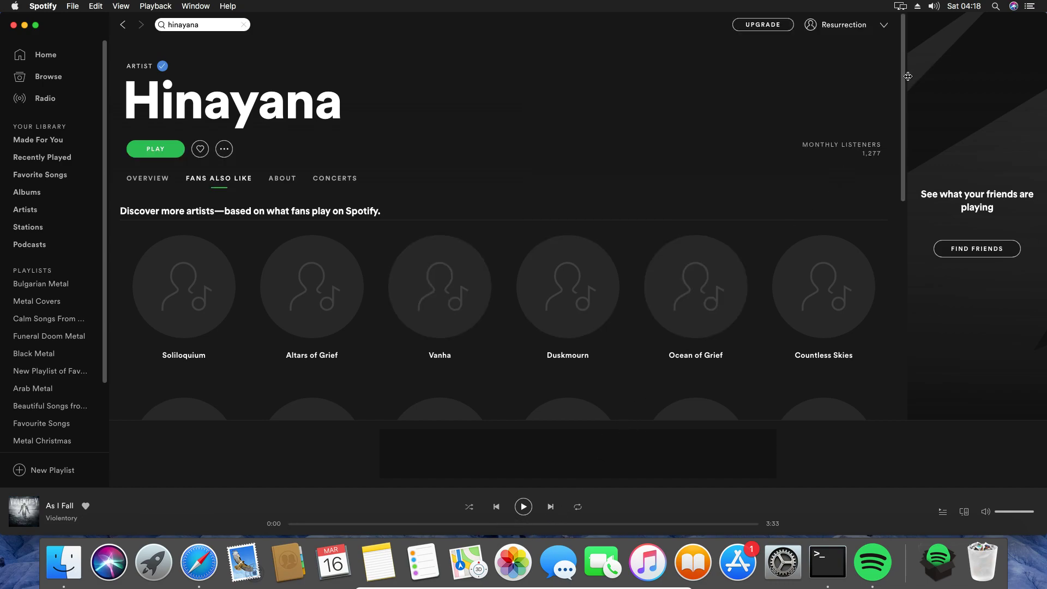
pyautogui.moveTo(907, 76); pyautogui.dragTo(905, 240)
pyautogui.click(573, 146)
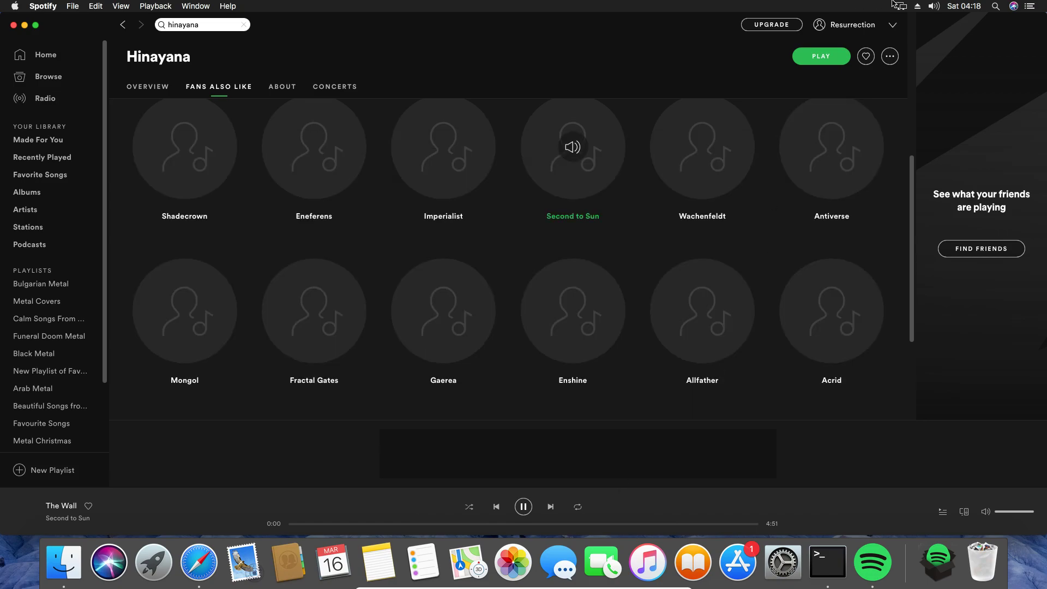
# Lower both the Spotify playback volume and the system sound volume
pyautogui.click(1005, 512)
pyautogui.click(934, 6)
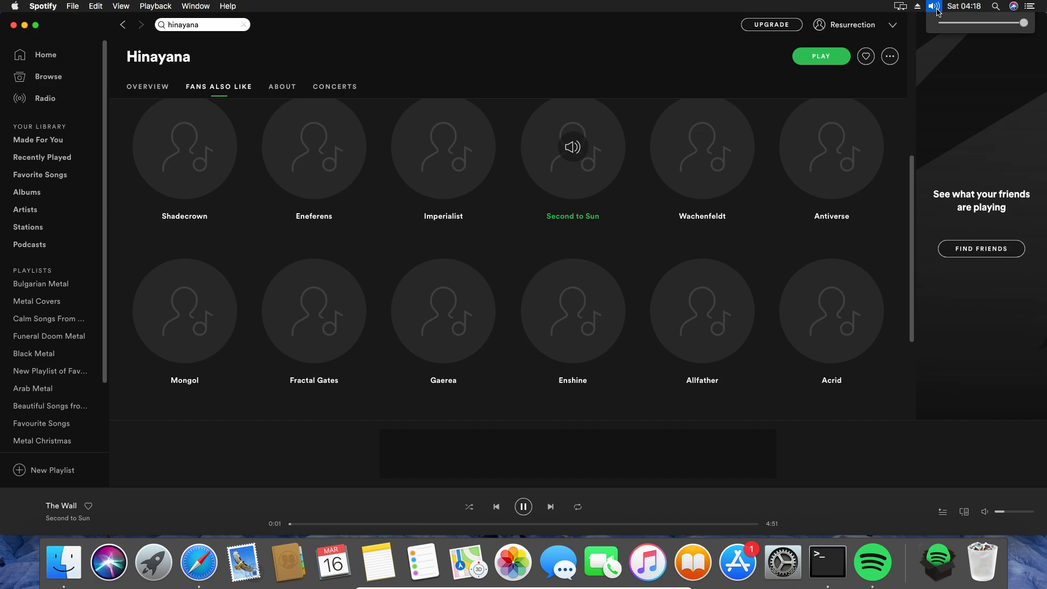
pyautogui.moveTo(958, 22); pyautogui.dragTo(968, 23)
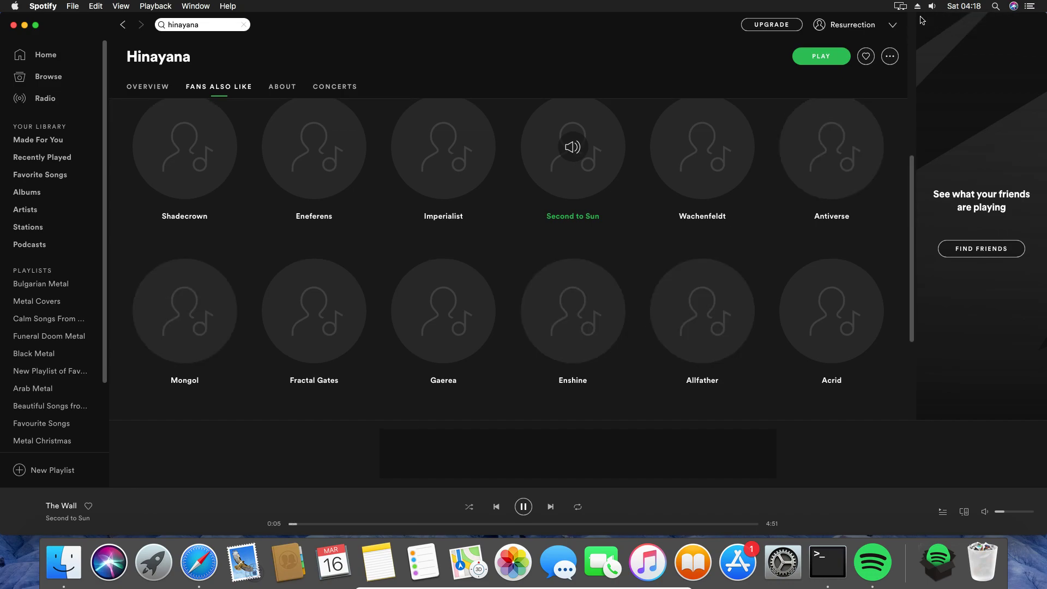
# Raise the system sound volume and the Spotify playback volume to maximum
pyautogui.click(933, 6)
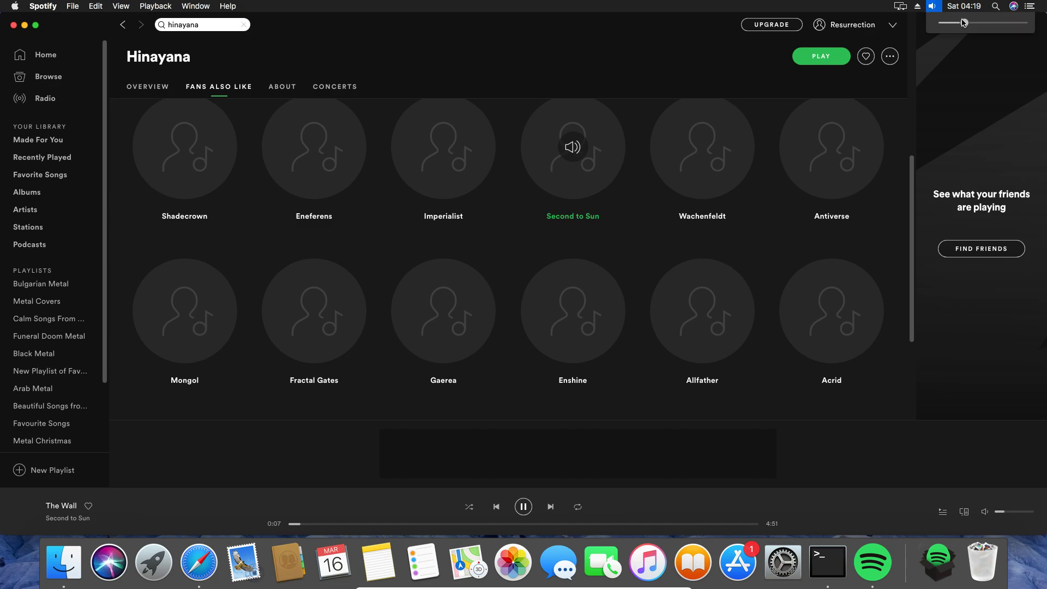
pyautogui.moveTo(994, 28); pyautogui.dragTo(1046, 27)
pyautogui.moveTo(999, 512); pyautogui.dragTo(1045, 501)
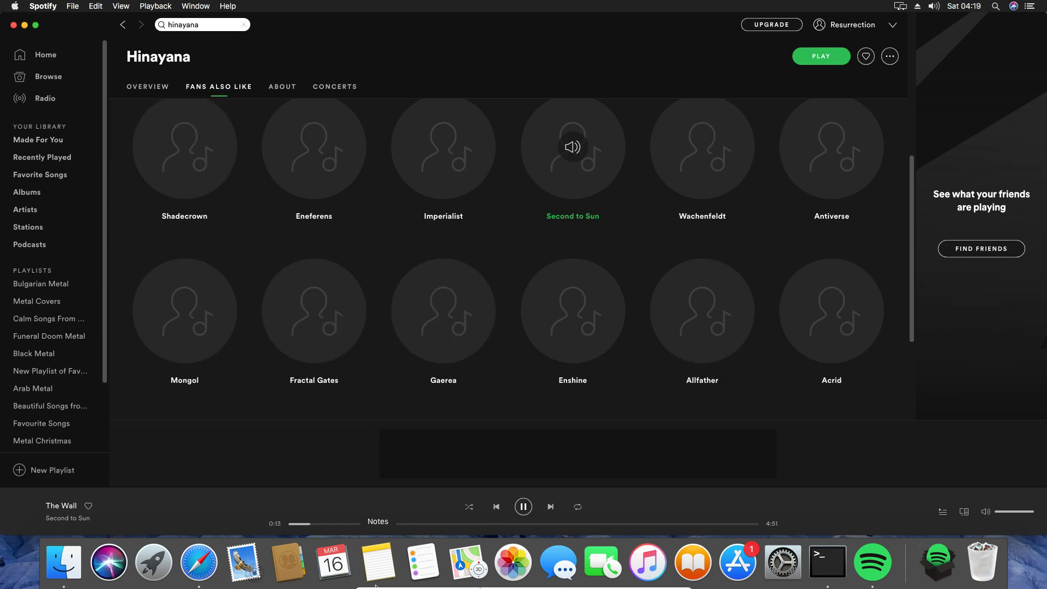
# Quit Spotify and move the Spotify application from the Applications folder to the Trash
pyautogui.rightClick(875, 568)
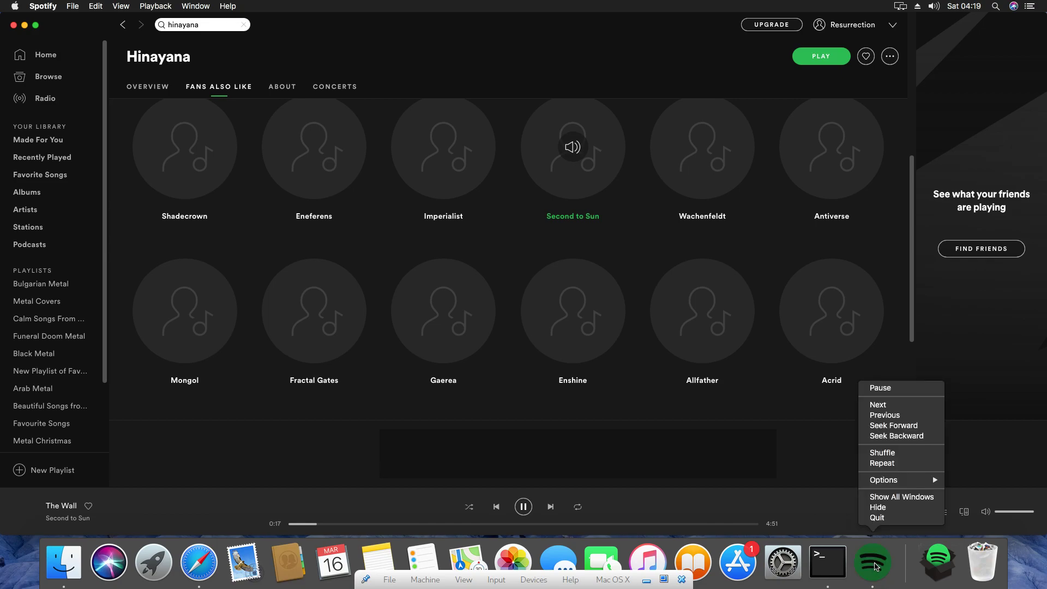
pyautogui.click(877, 517)
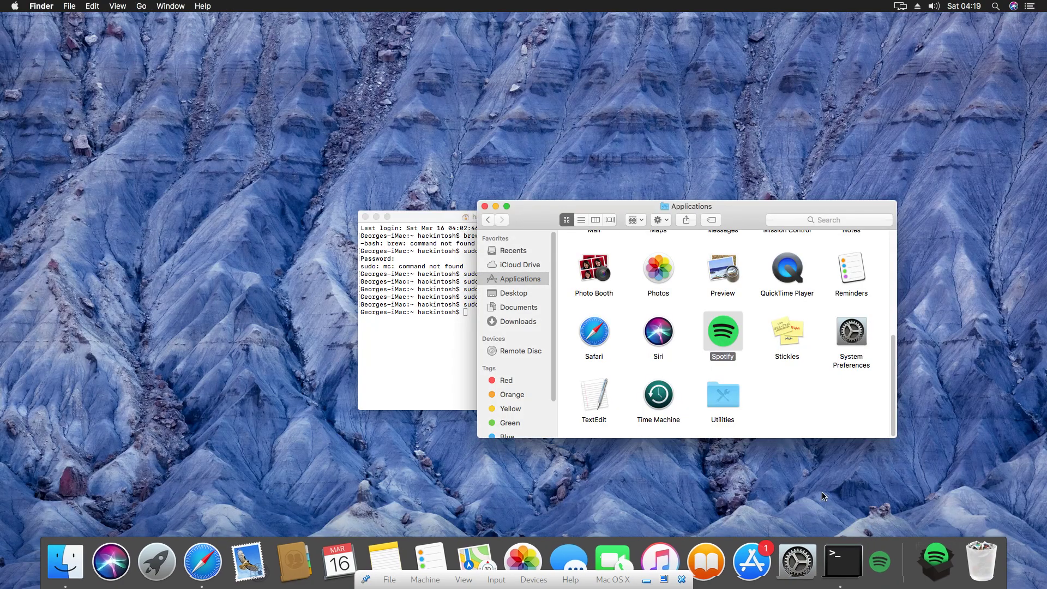
pyautogui.click(778, 411)
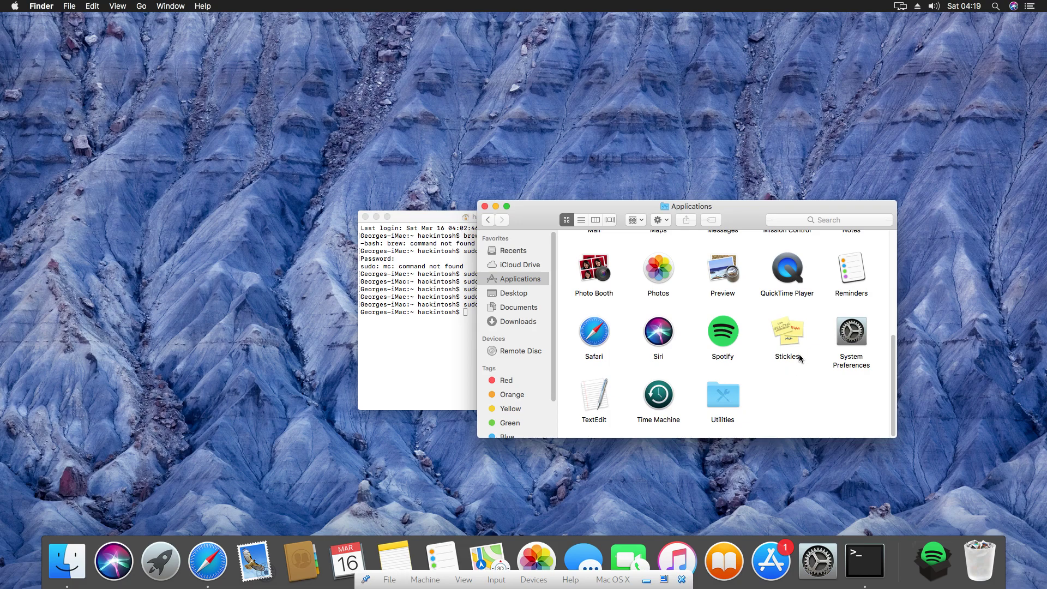
pyautogui.rightClick(719, 331)
pyautogui.click(783, 374)
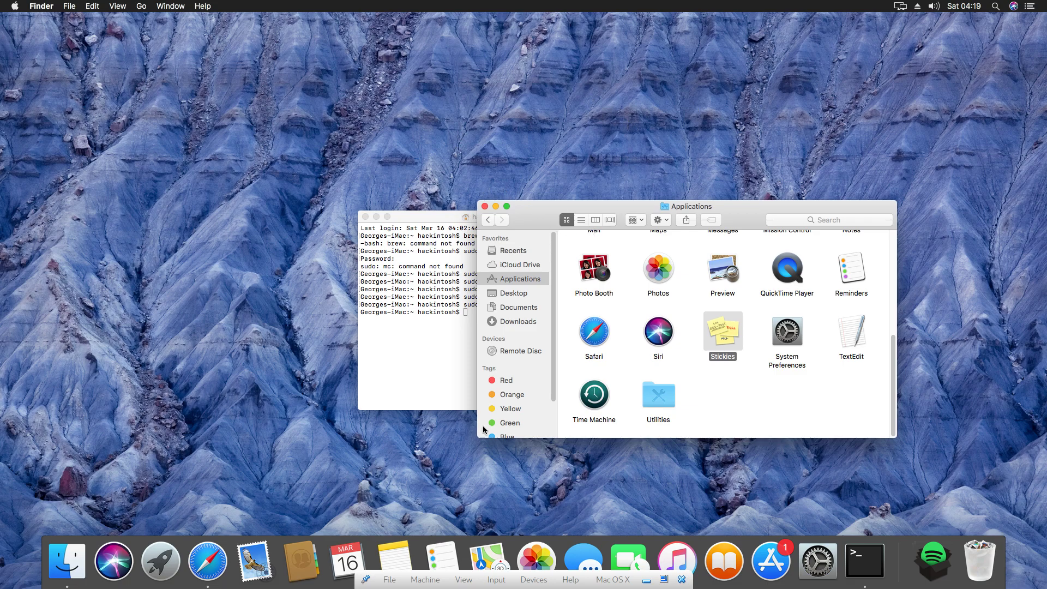
# Close the Terminal window and move the Applications window to the middle of the screen
pyautogui.click(437, 363)
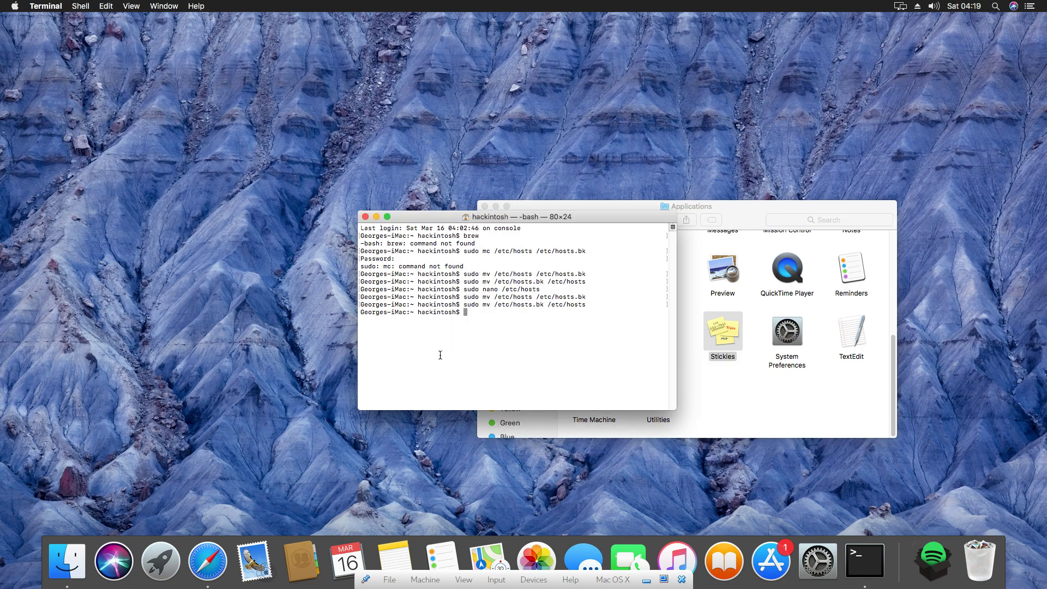
pyautogui.click(365, 217)
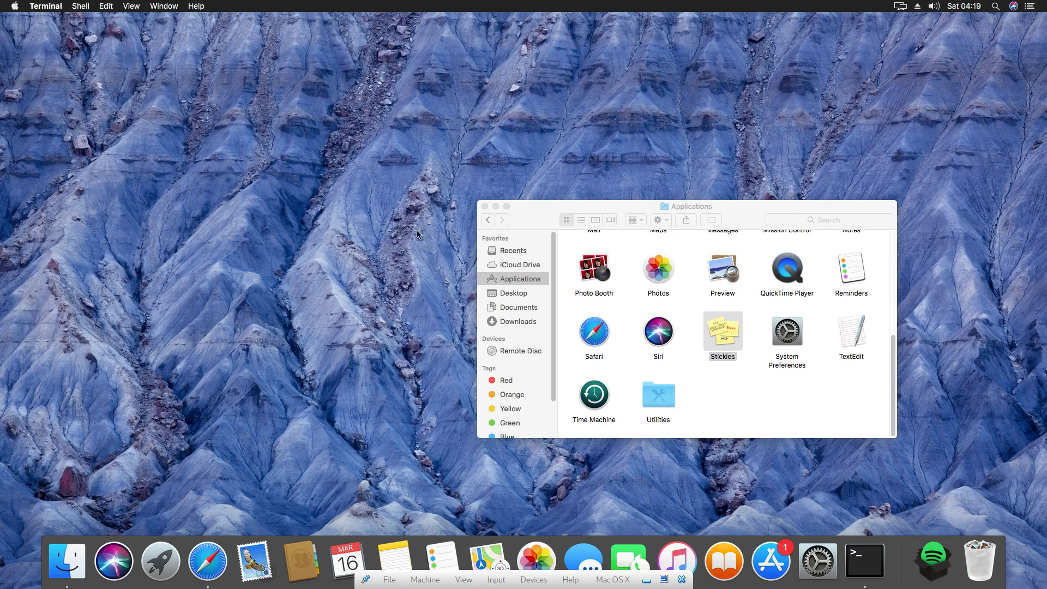
pyautogui.click(538, 216)
pyautogui.moveTo(536, 215); pyautogui.dragTo(376, 212)
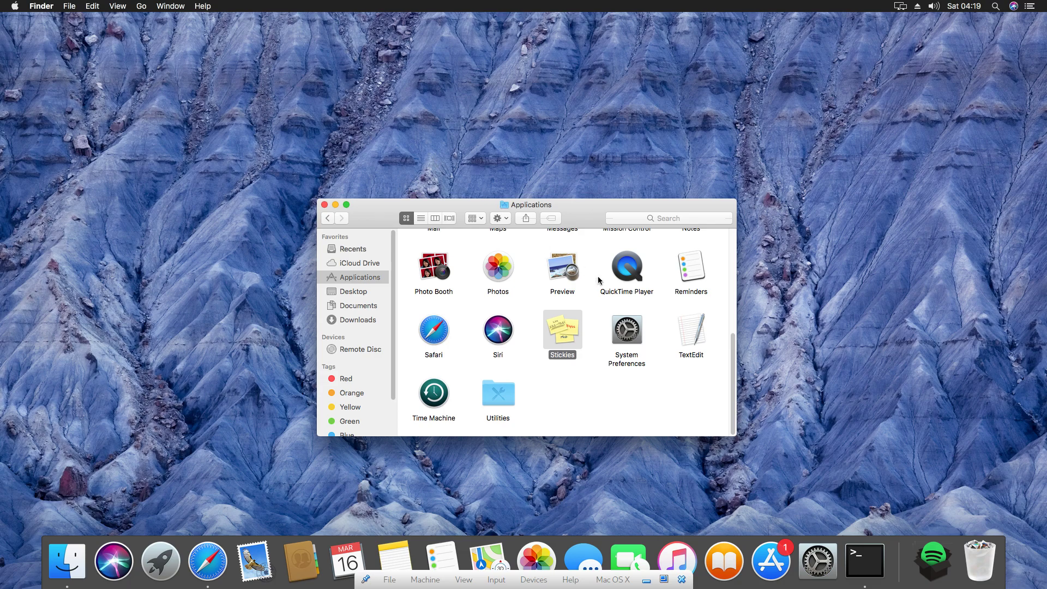
# Open the App Store from the start of the Applications folder, and close its window
pyautogui.scroll(5, 568, 281)
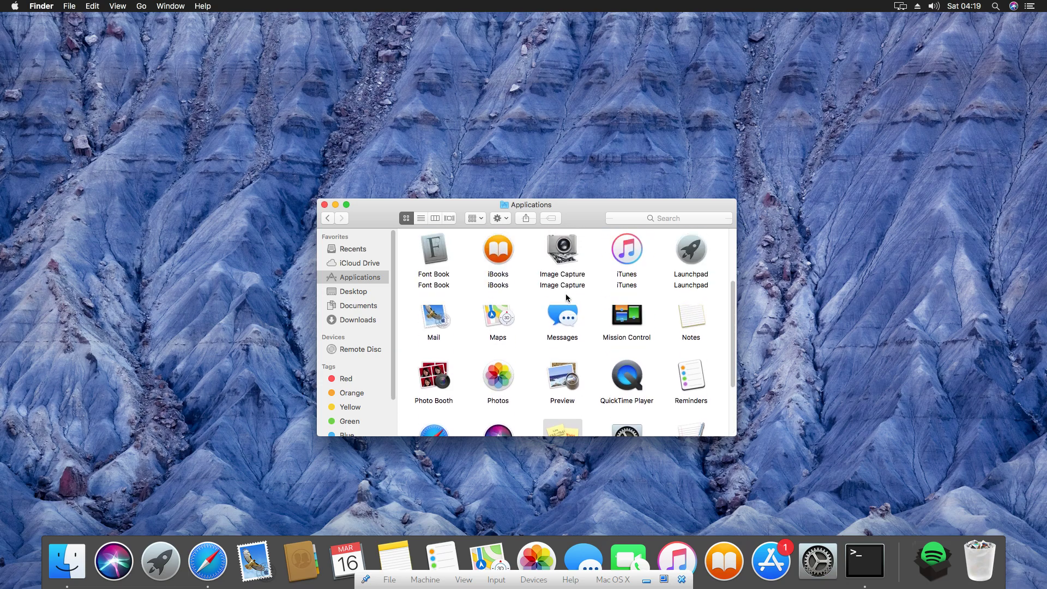
pyautogui.scroll(3, 558, 286)
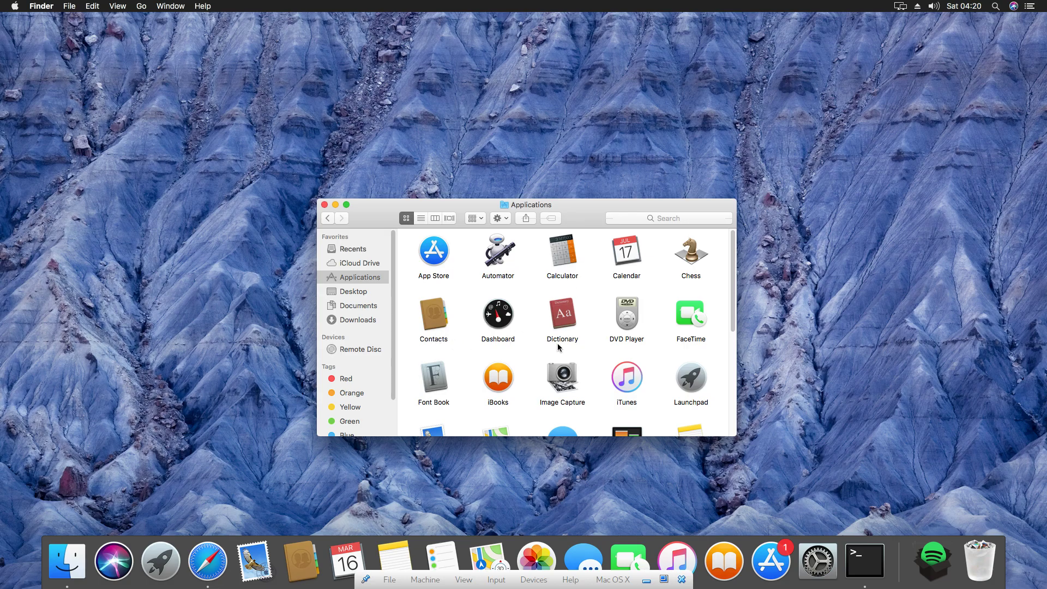
pyautogui.click(435, 262)
pyautogui.doubleClick(435, 262)
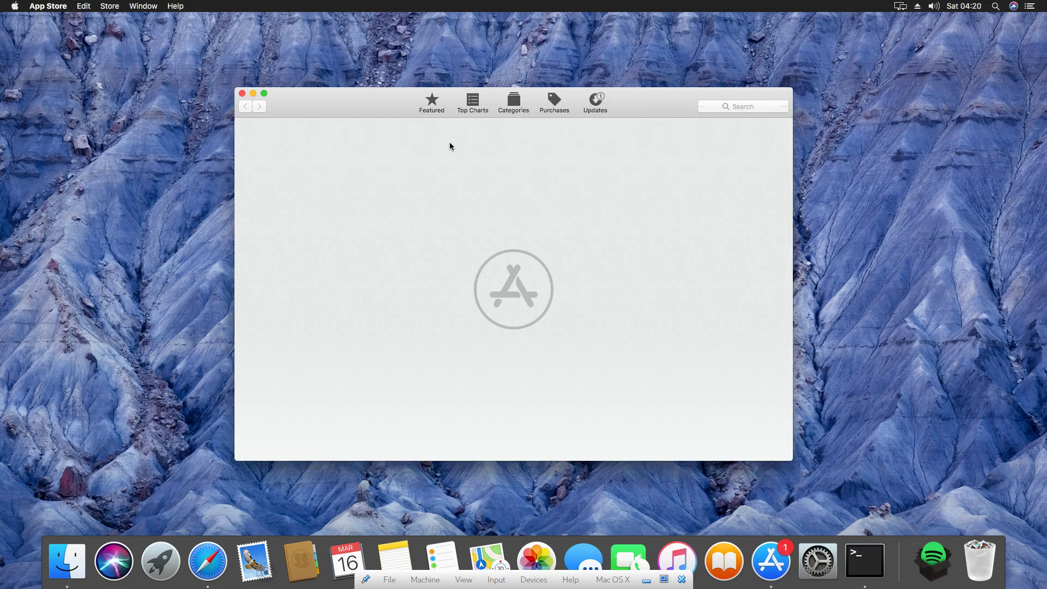
pyautogui.click(243, 93)
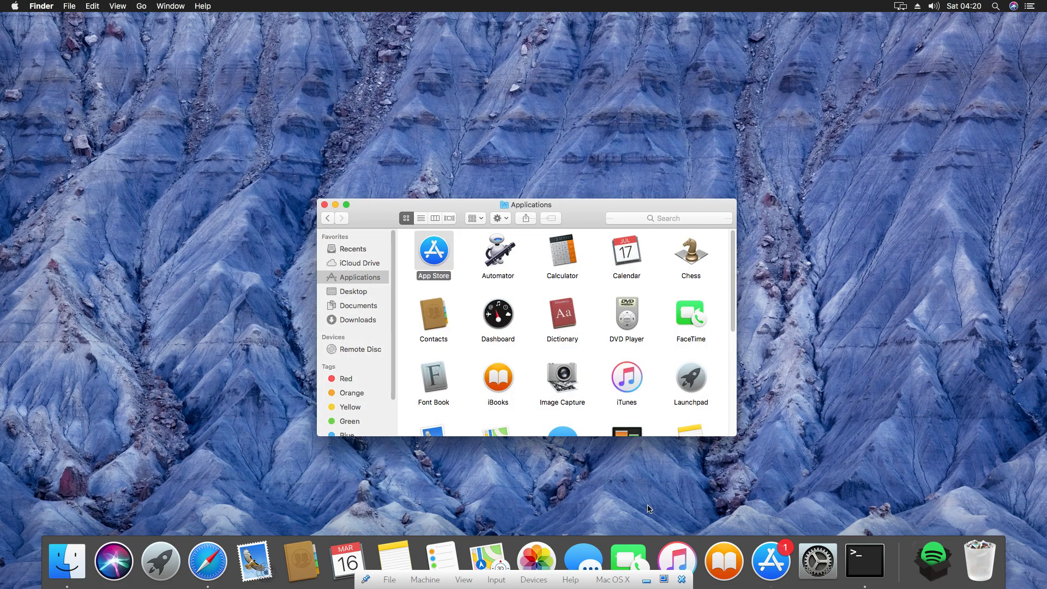
pyautogui.rightClick(683, 553)
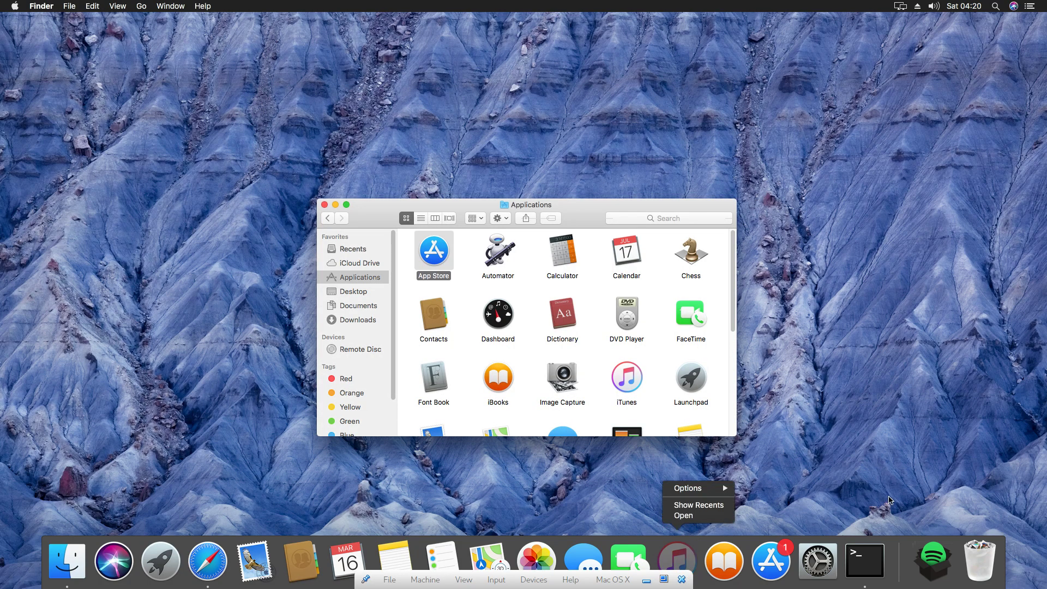
pyautogui.click(890, 499)
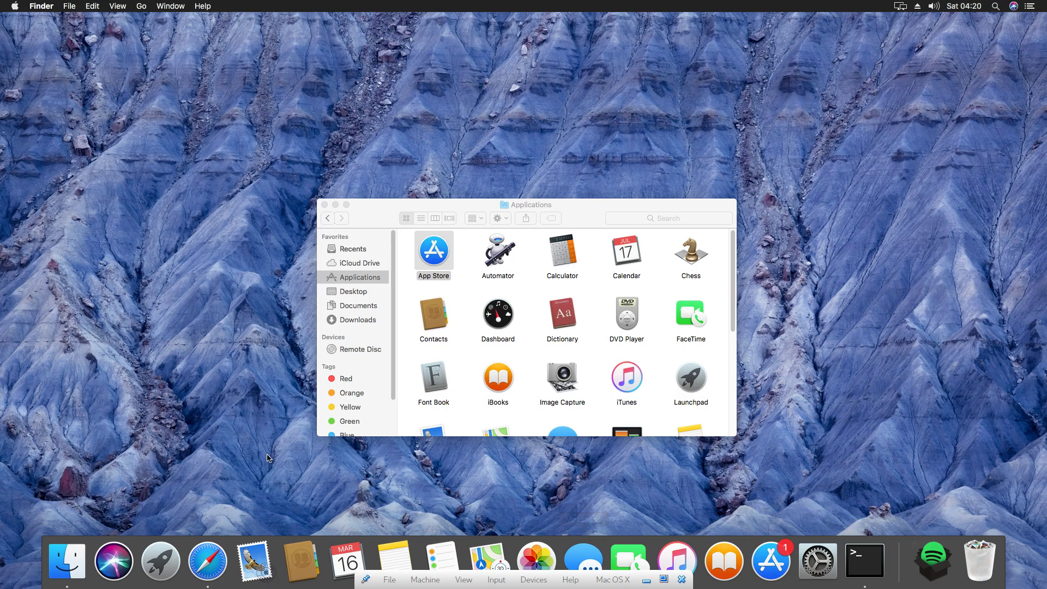
pyautogui.rightClick(70, 581)
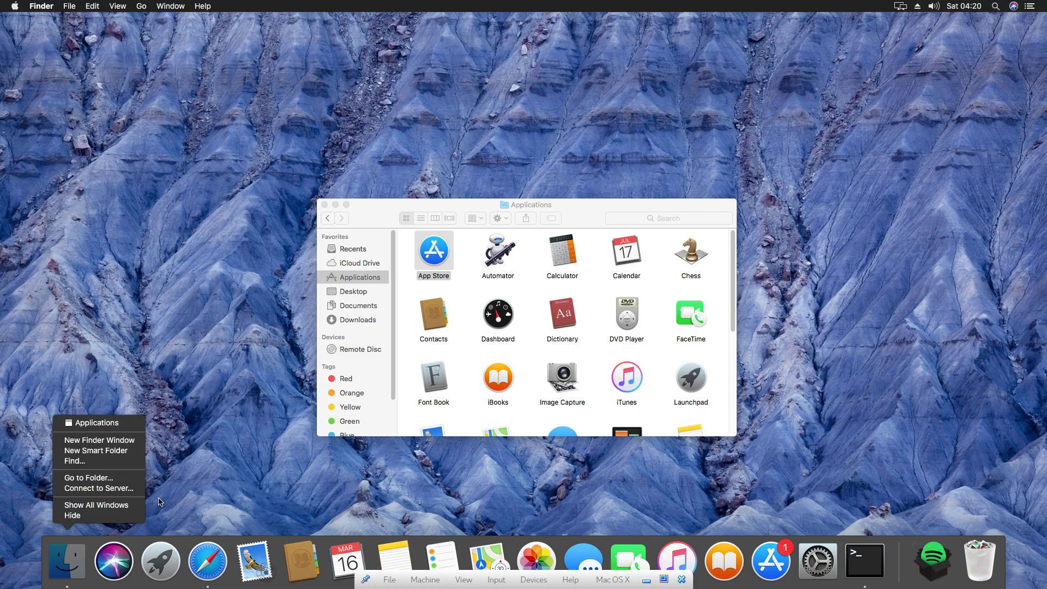
pyautogui.click(258, 507)
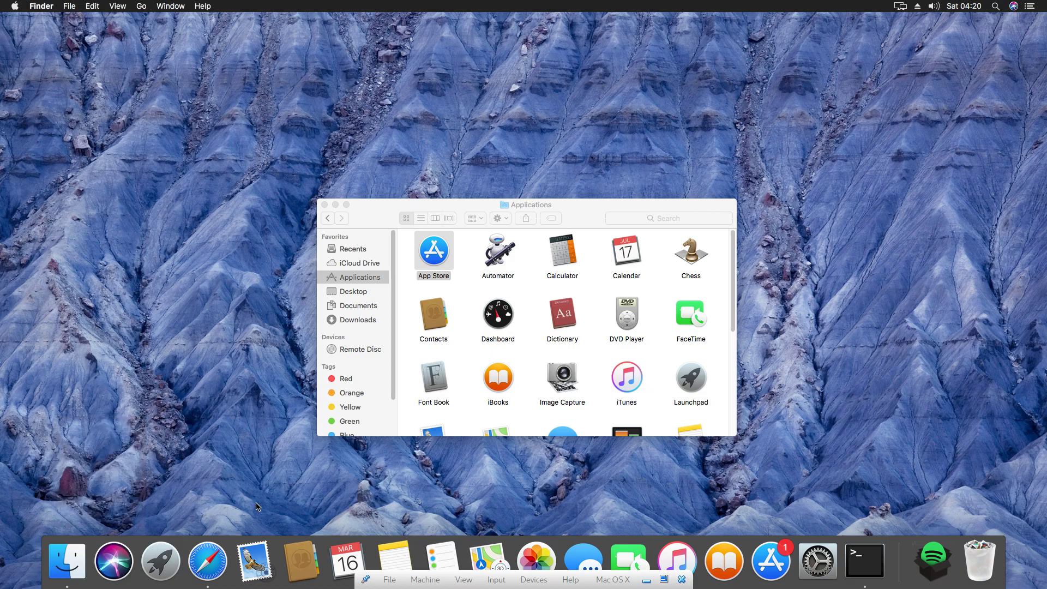
pyautogui.moveTo(268, 170); pyautogui.dragTo(839, 31)
pyautogui.click(592, 288)
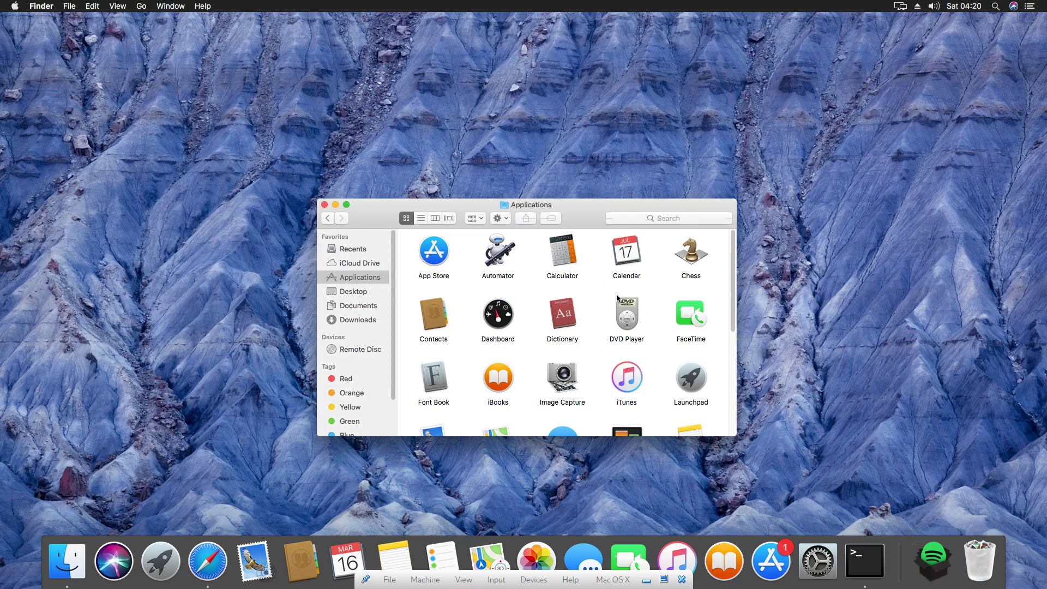
# Close the Applications window and open the Downloads folder in a new Finder window
pyautogui.scroll(-5, 731, 313)
pyautogui.scroll(5, 732, 314)
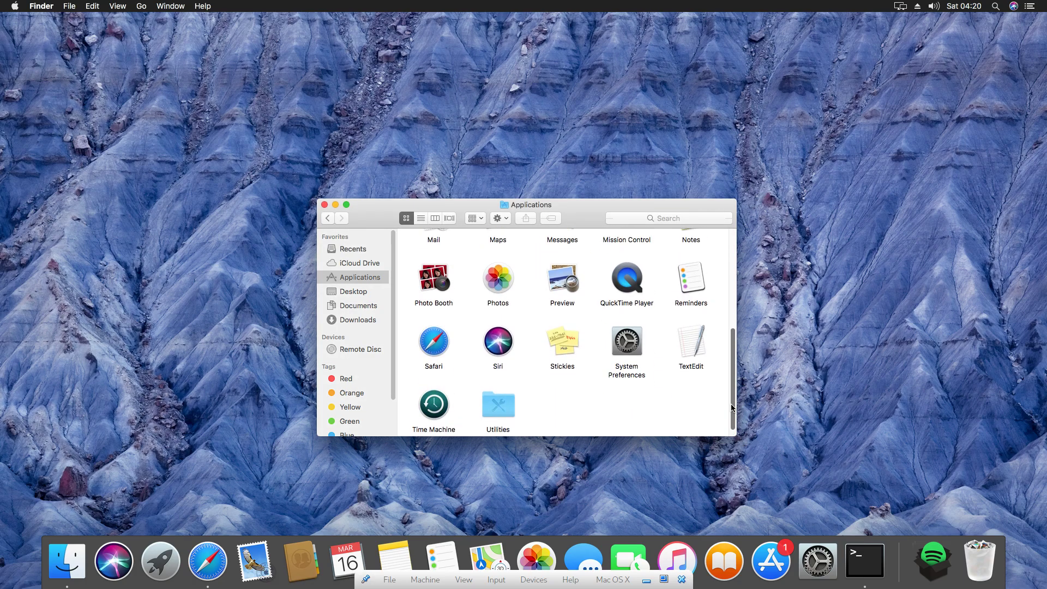
pyautogui.click(324, 204)
pyautogui.click(74, 558)
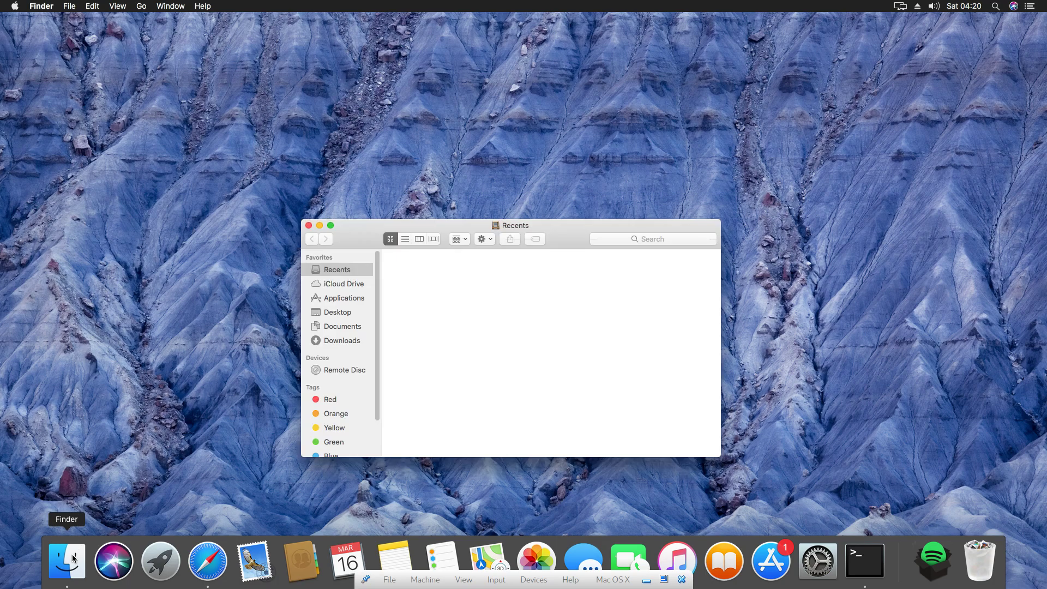
pyautogui.click(332, 340)
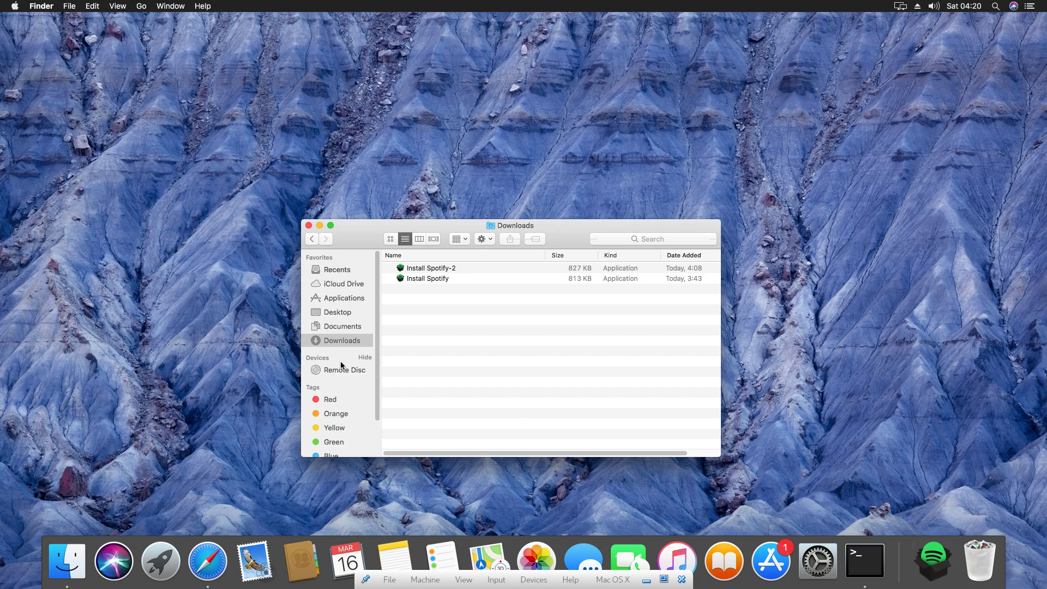
# Look through the Desktop, Documents and Downloads folders, trying the list and icon views on the Desktop folder
pyautogui.scroll(-3, 373, 382)
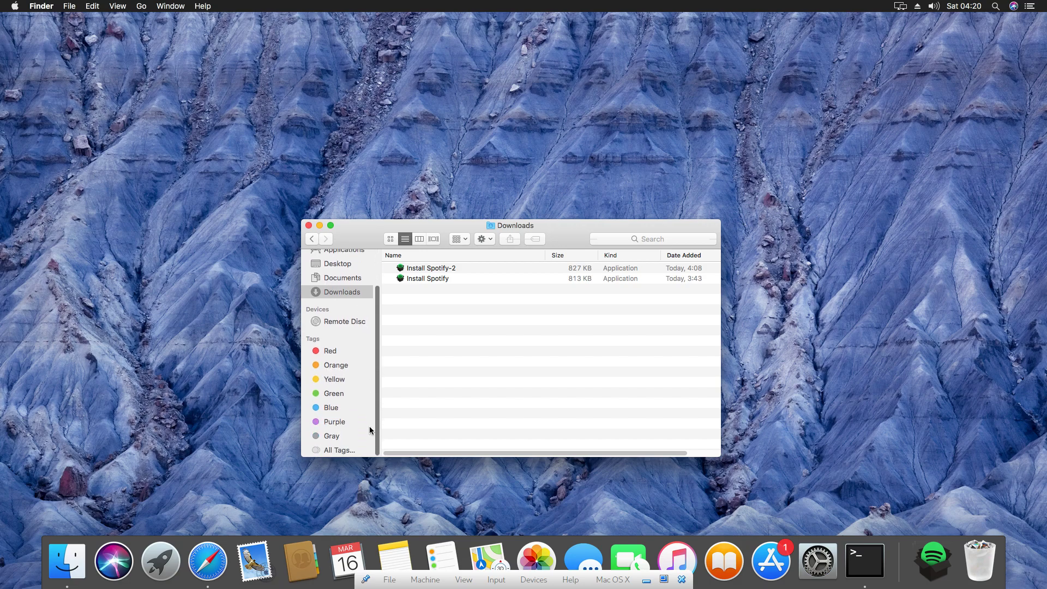
pyautogui.scroll(3, 361, 393)
pyautogui.click(355, 313)
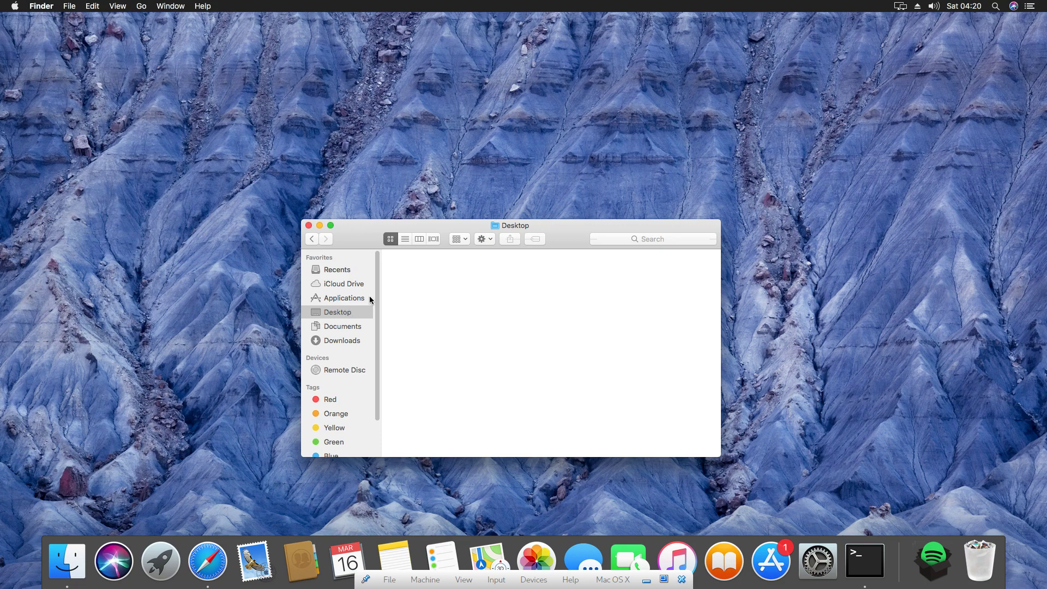
pyautogui.click(402, 243)
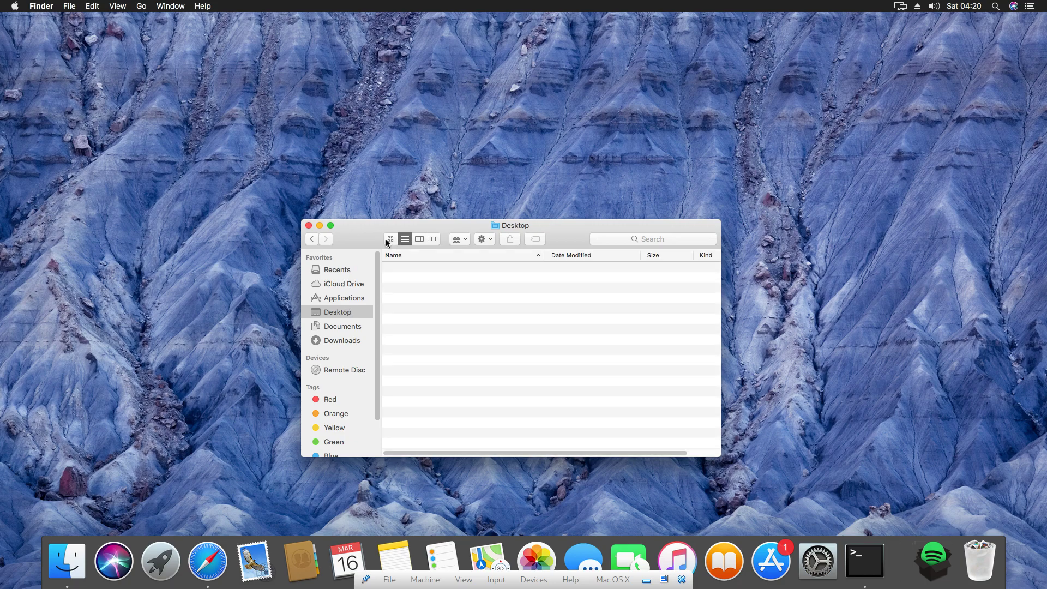
pyautogui.click(390, 239)
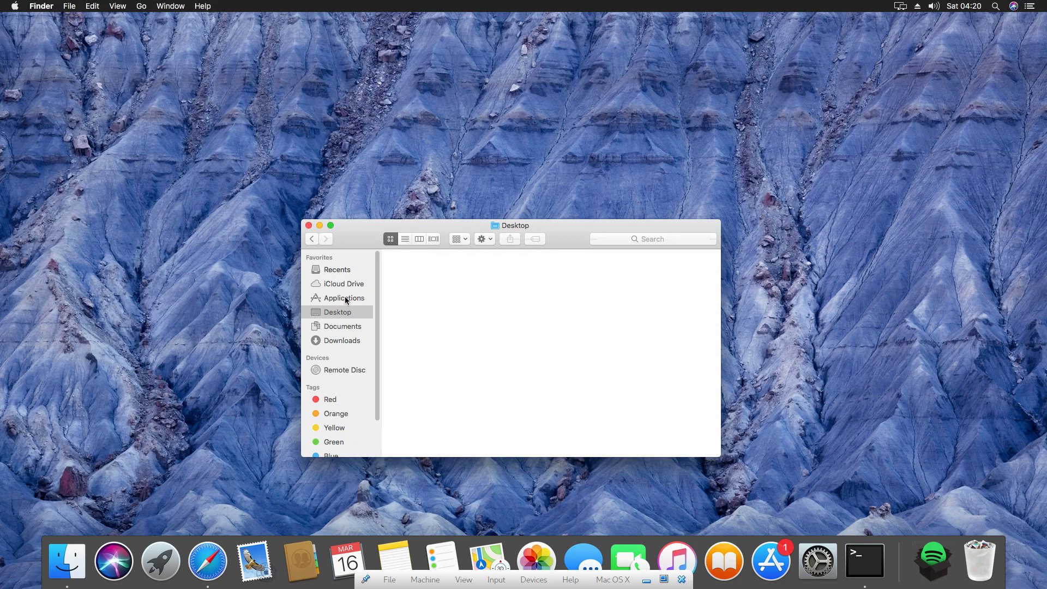
pyautogui.click(355, 327)
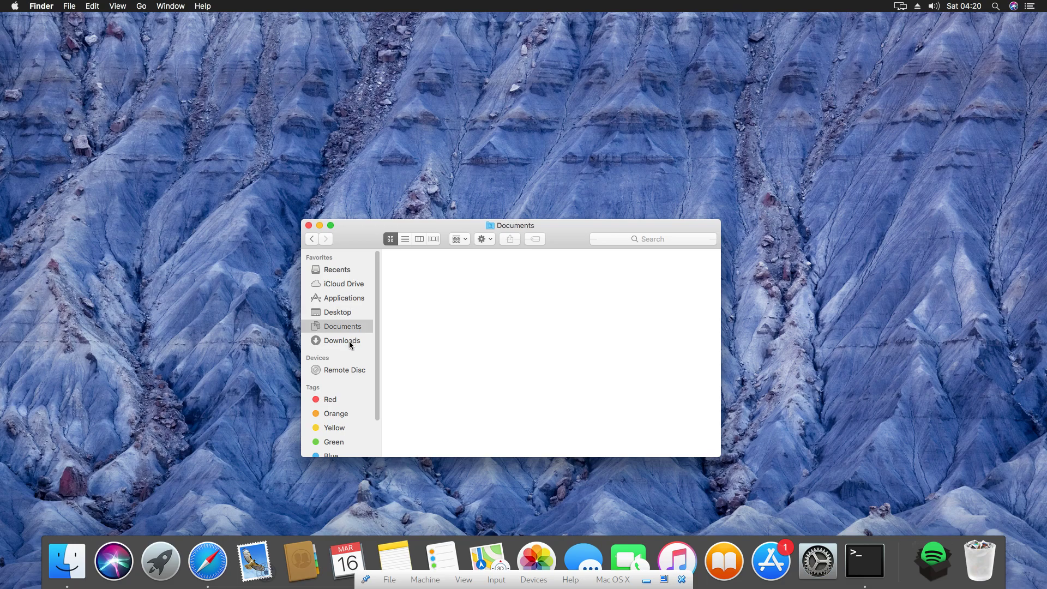
pyautogui.click(351, 340)
pyautogui.click(313, 238)
pyautogui.click(312, 239)
pyautogui.click(483, 240)
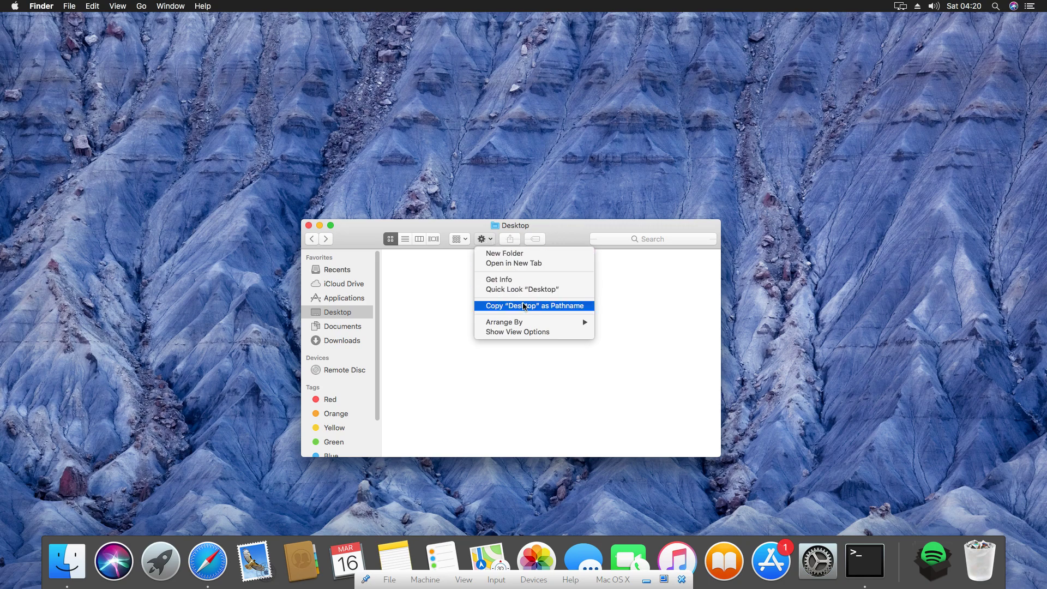
pyautogui.click(431, 284)
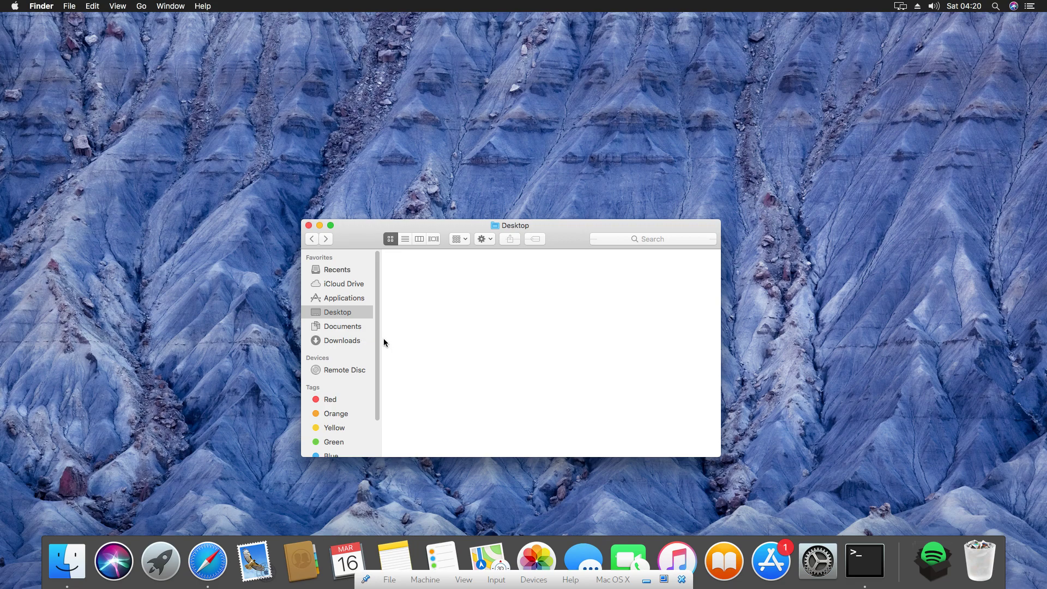
pyautogui.scroll(-3, 366, 354)
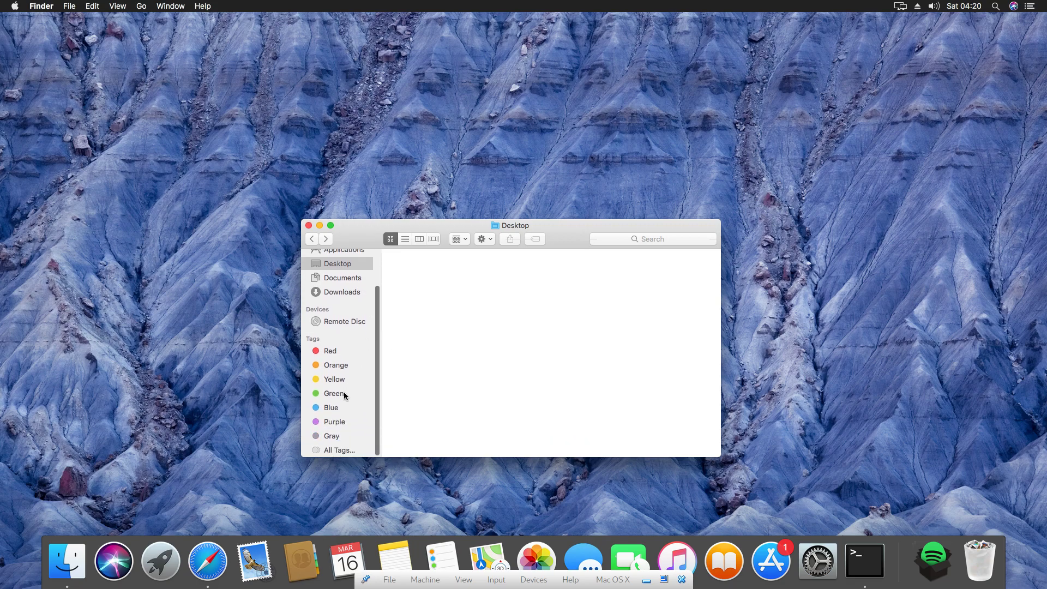
pyautogui.scroll(3, 344, 391)
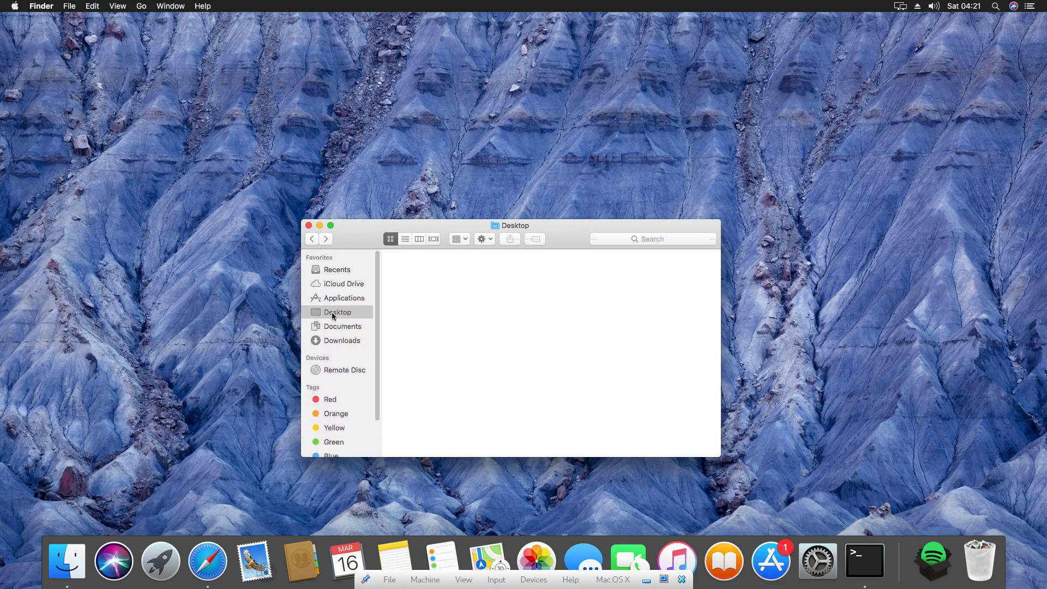
pyautogui.rightClick(335, 314)
pyautogui.click(590, 311)
pyautogui.click(48, 4)
pyautogui.click(48, 4)
pyautogui.click(69, 6)
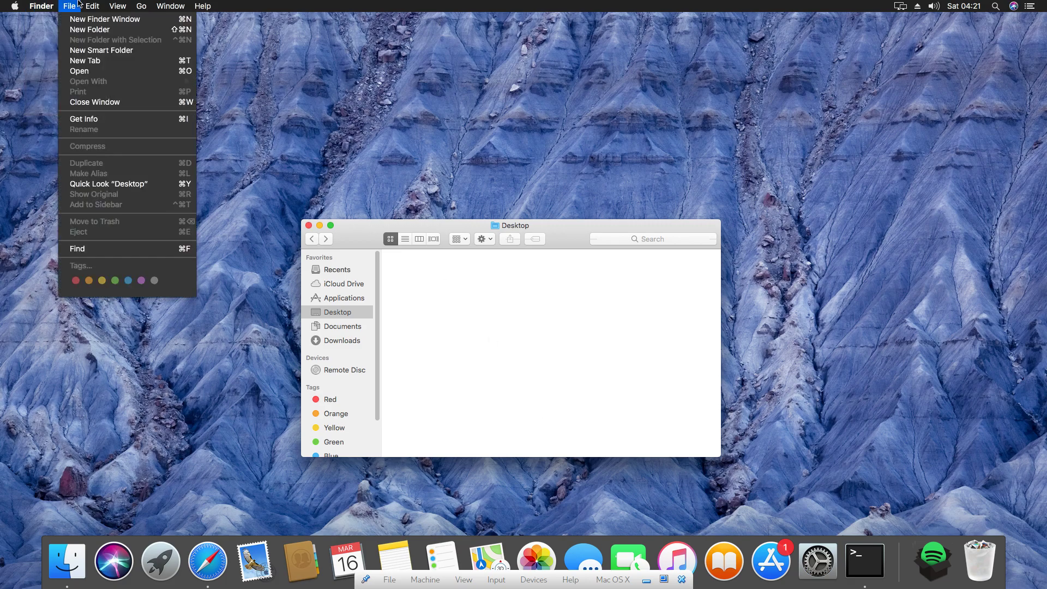
pyautogui.moveTo(86, 5)
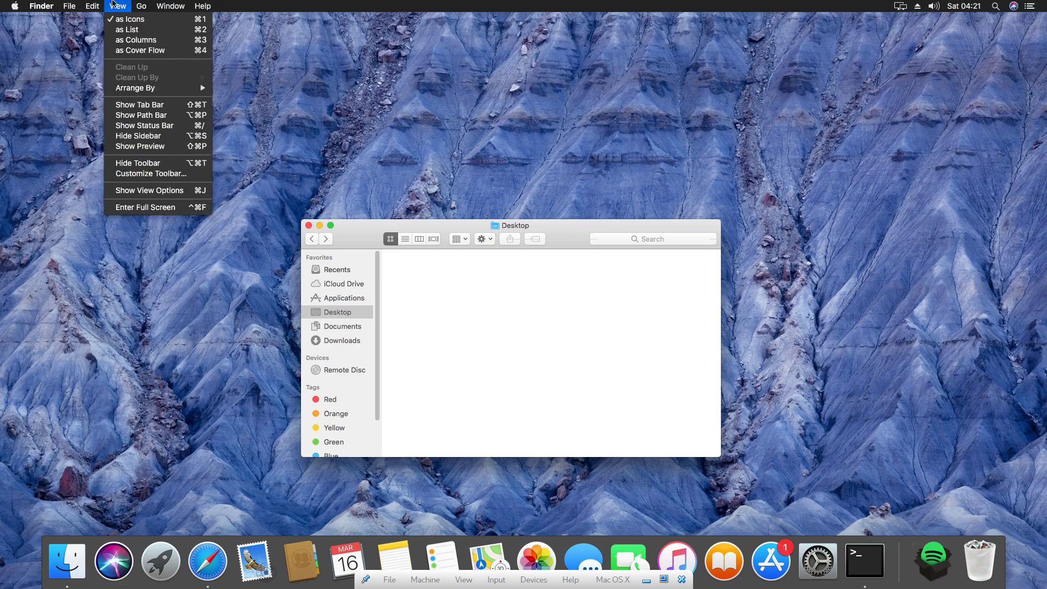
pyautogui.moveTo(143, 5)
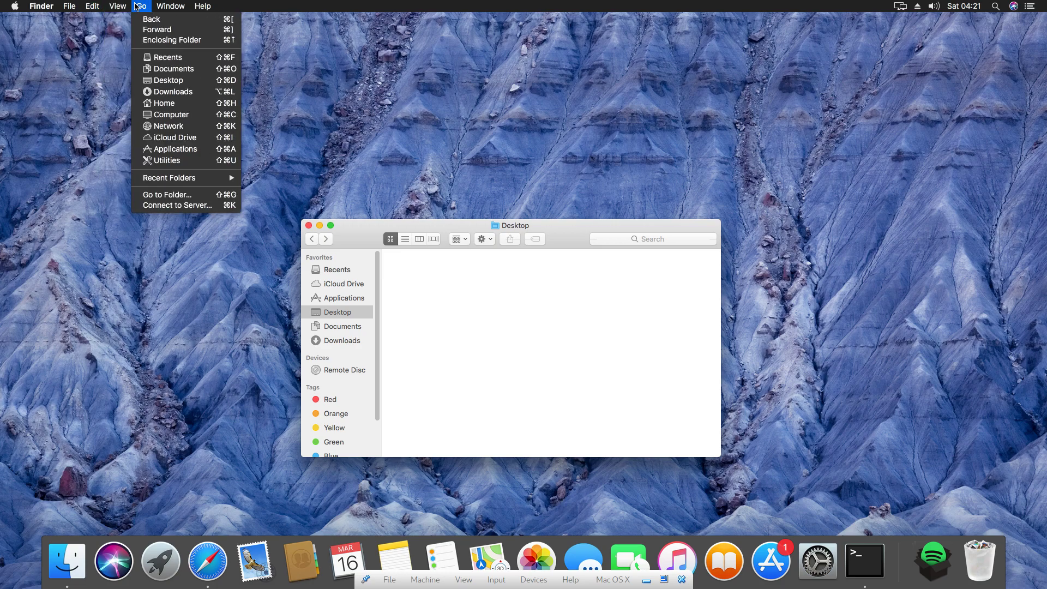
pyautogui.click(194, 5)
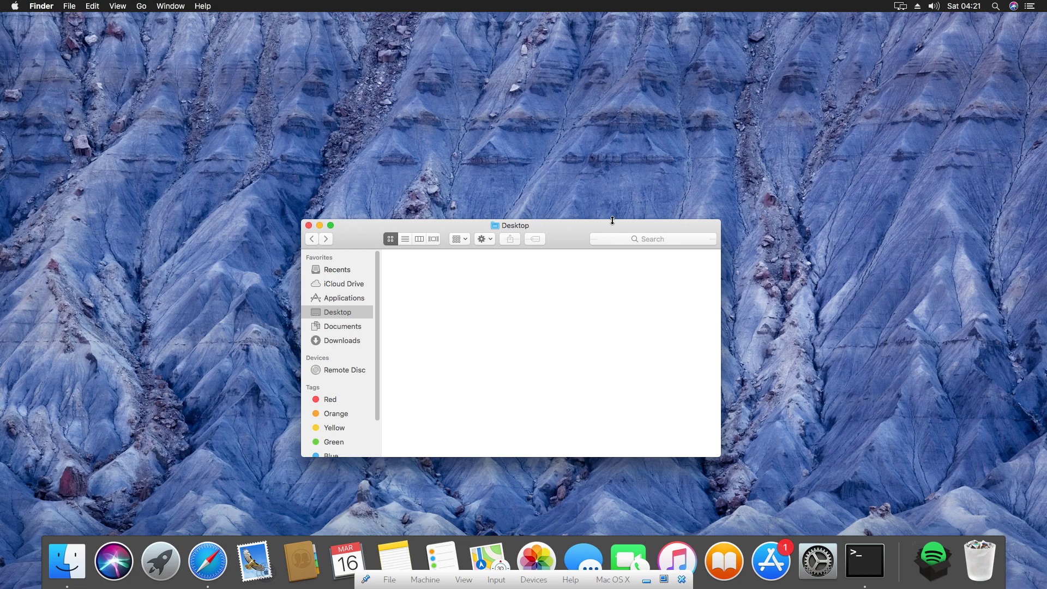
# Close the Desktop folder window and open the About This Mac overview
pyautogui.click(309, 225)
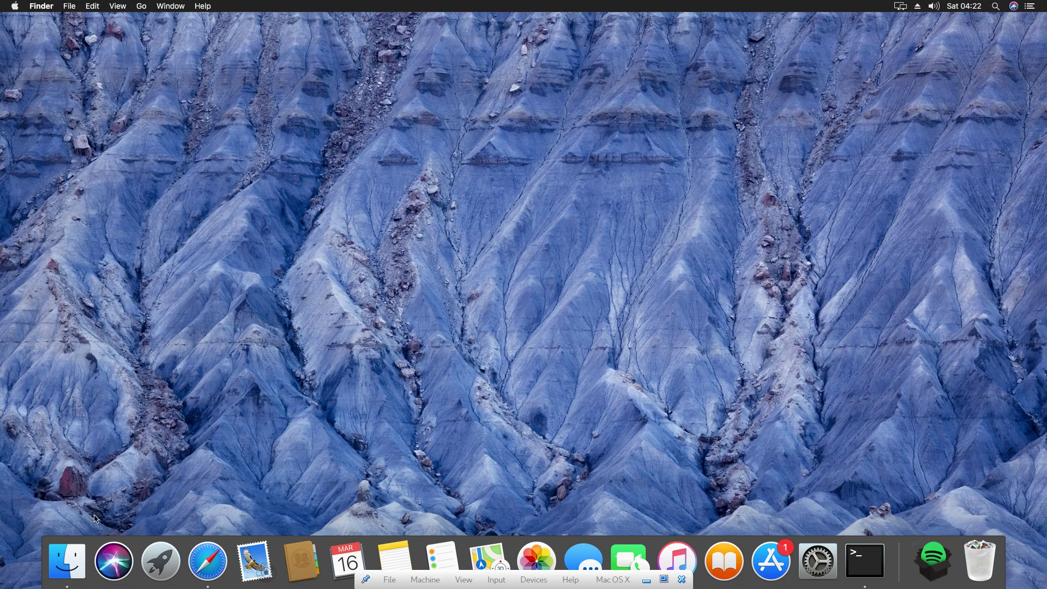
pyautogui.click(15, 6)
pyautogui.moveTo(42, 6)
pyautogui.click(38, 19)
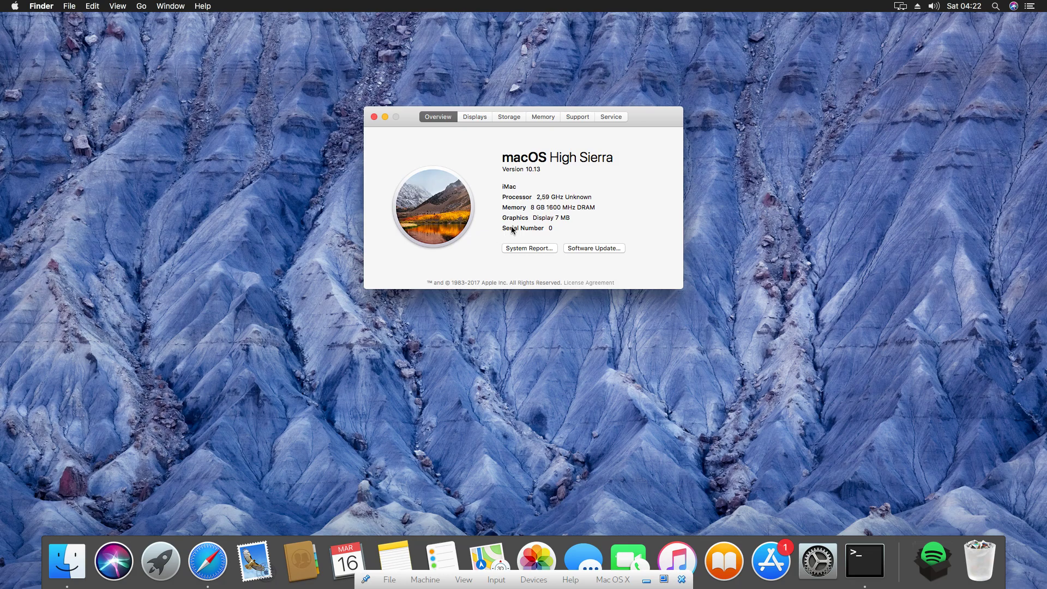
# Examine the graphics, memory and processor details in the system overview, and show the display information
pyautogui.tripleClick(556, 217)
pyautogui.click(564, 207)
pyautogui.tripleClick(551, 197)
pyautogui.click(550, 197)
pyautogui.click(478, 118)
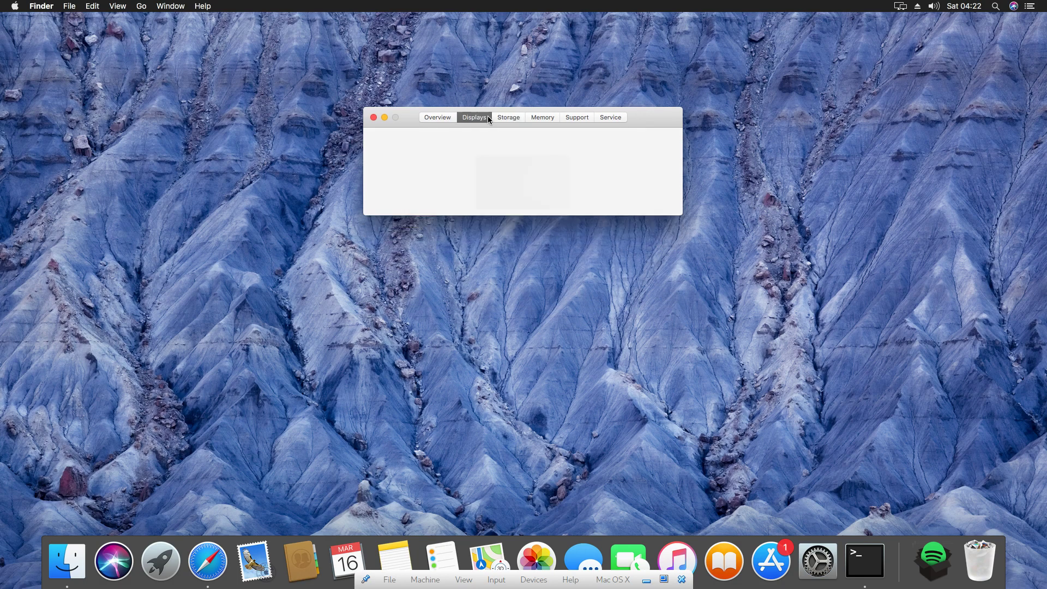
# Look through the Mac's memory, support, service and overview information, and close the About This Mac window
pyautogui.click(446, 117)
pyautogui.click(543, 119)
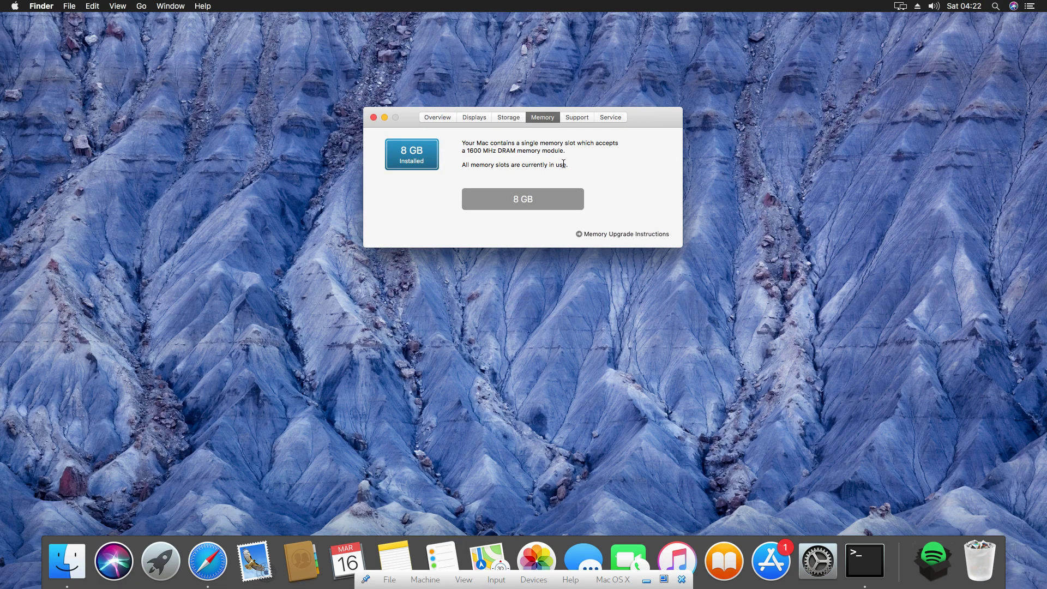
pyautogui.click(581, 118)
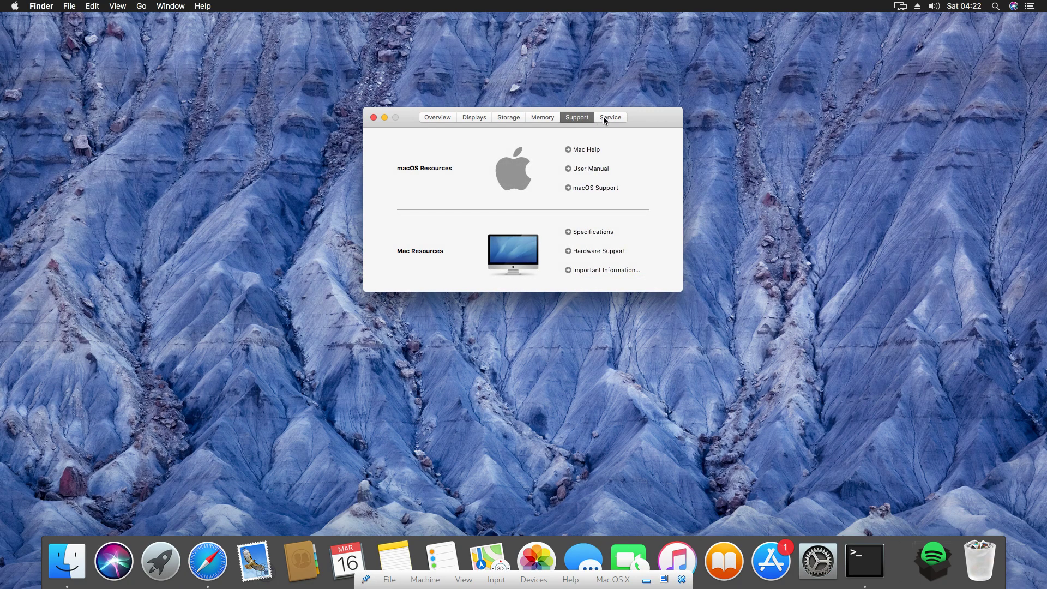
pyautogui.click(603, 118)
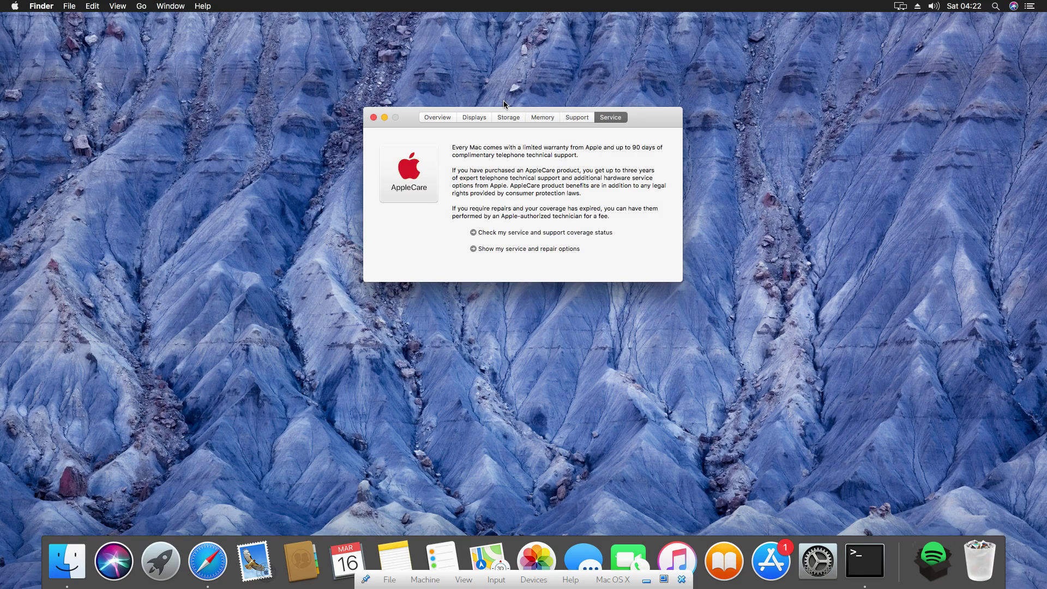
pyautogui.click(441, 117)
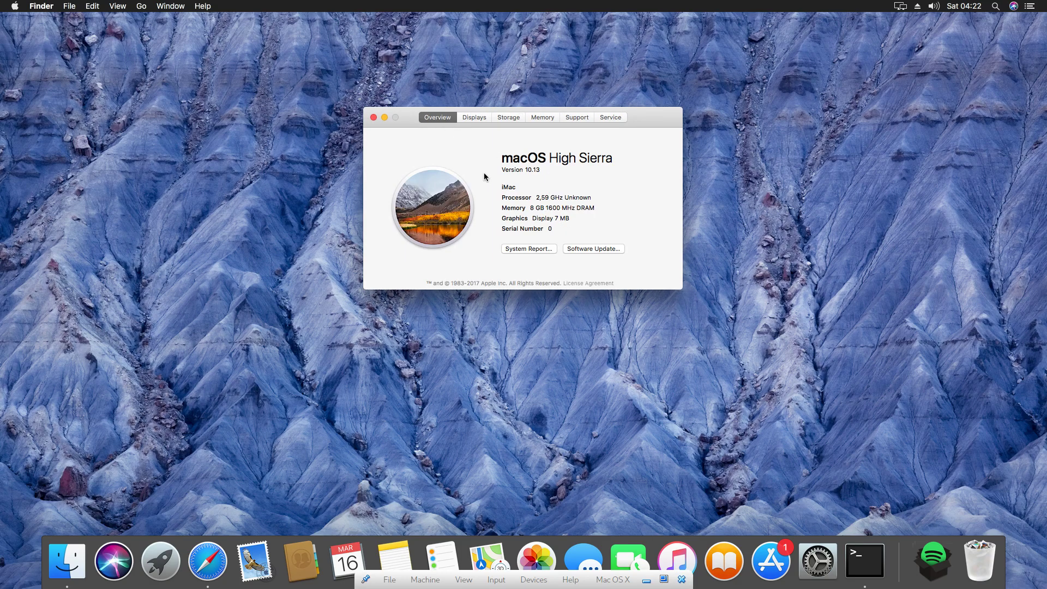
pyautogui.click(373, 118)
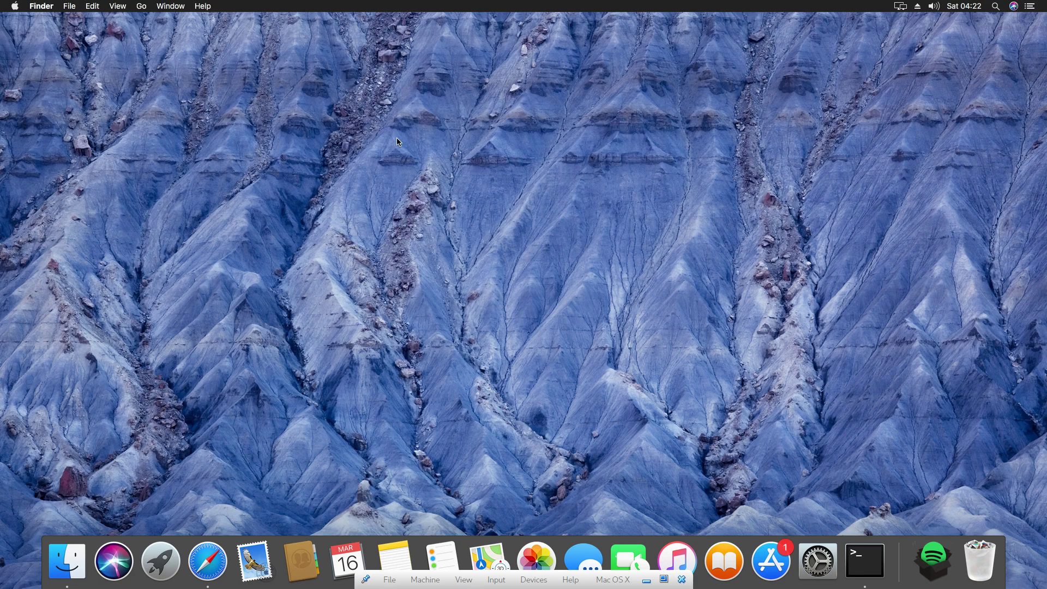
# Close the macOS virtual machine window and power off the machine
pyautogui.click(682, 579)
pyautogui.click(575, 338)
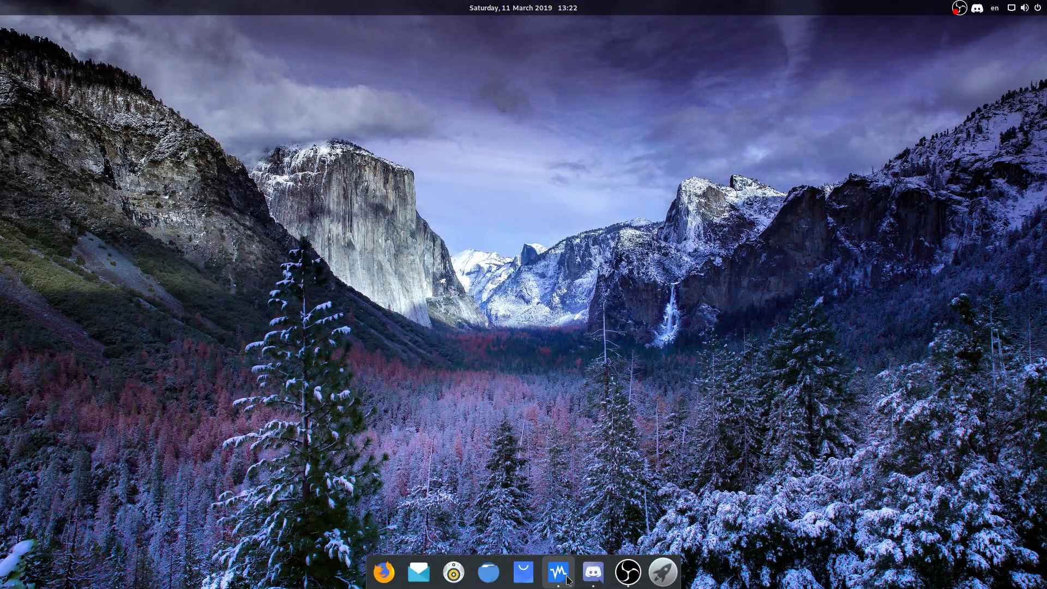
# Switch to VirtualBox Manager and enable 3D acceleration in the display settings of the Mac OS X virtual machine
pyautogui.click(558, 572)
pyautogui.rightClick(354, 238)
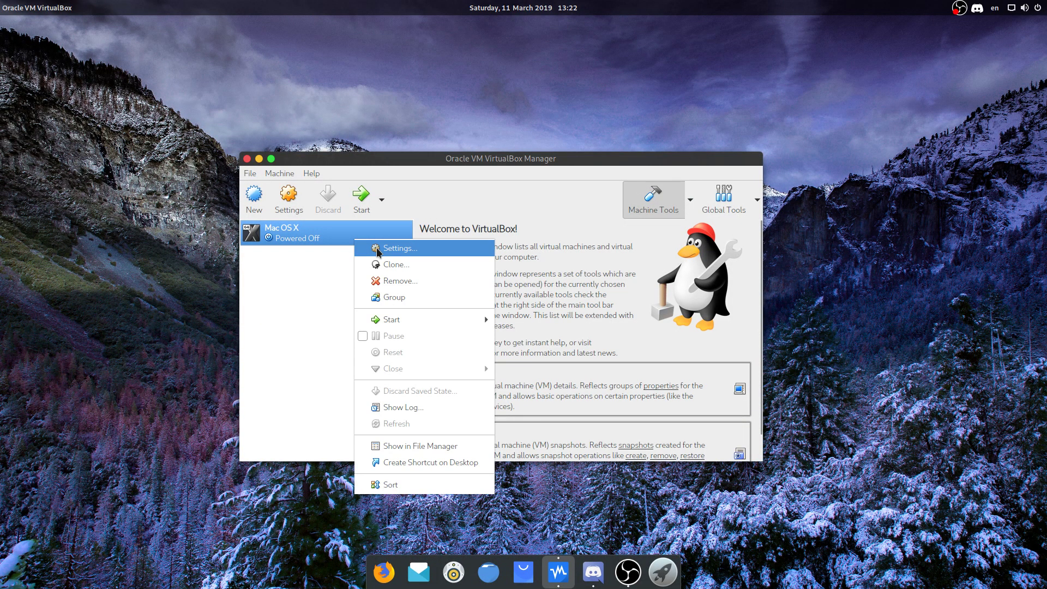
pyautogui.click(376, 247)
pyautogui.click(337, 229)
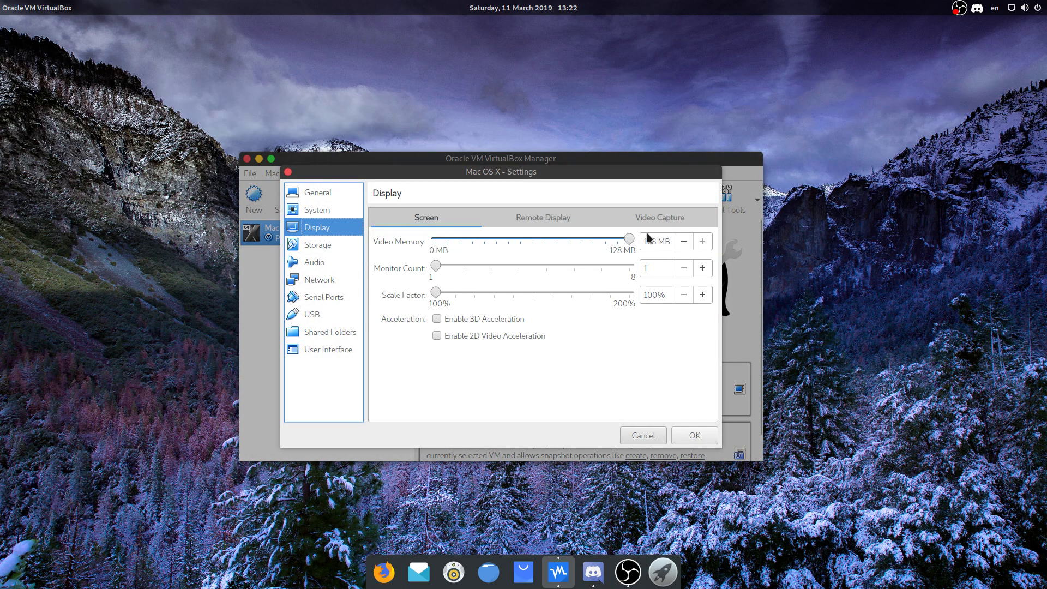
pyautogui.click(436, 320)
# Try to enable 2D video acceleration for the Mac OS X virtual machine
pyautogui.click(472, 335)
pyautogui.click(472, 335)
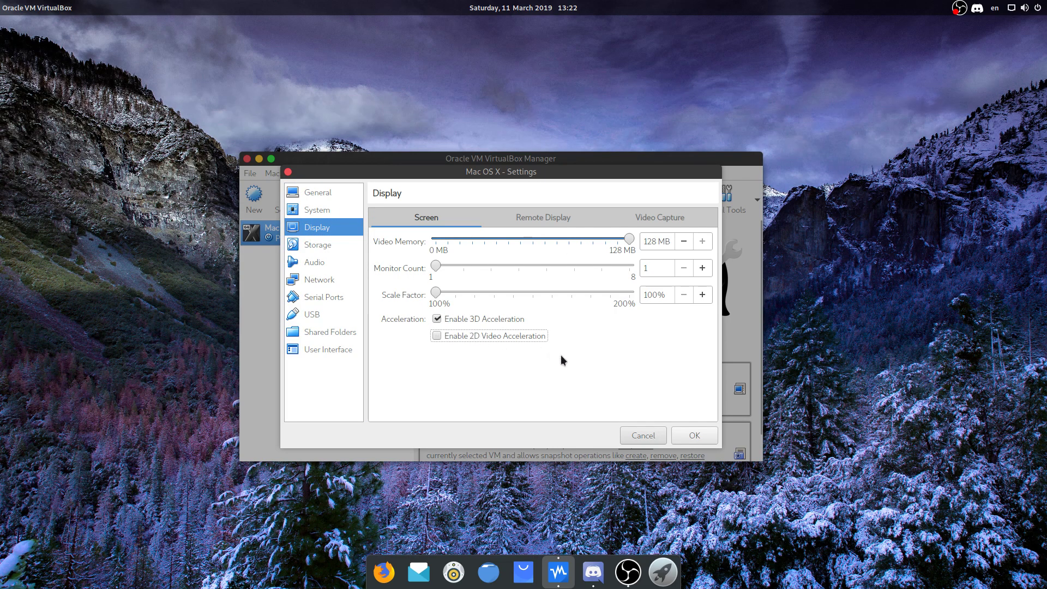
pyautogui.click(497, 336)
pyautogui.moveTo(494, 435)
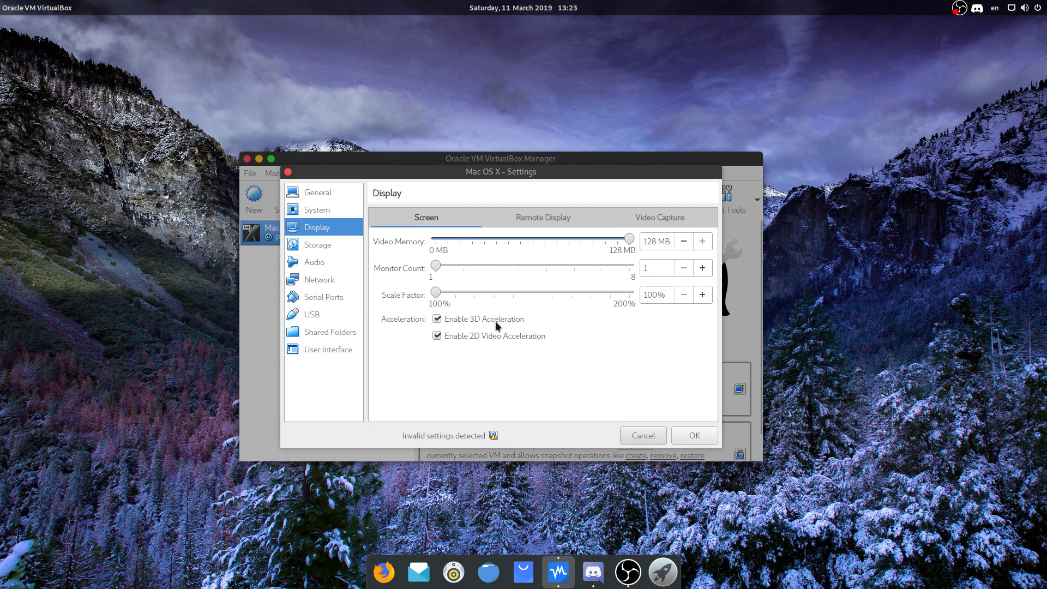
pyautogui.click(531, 334)
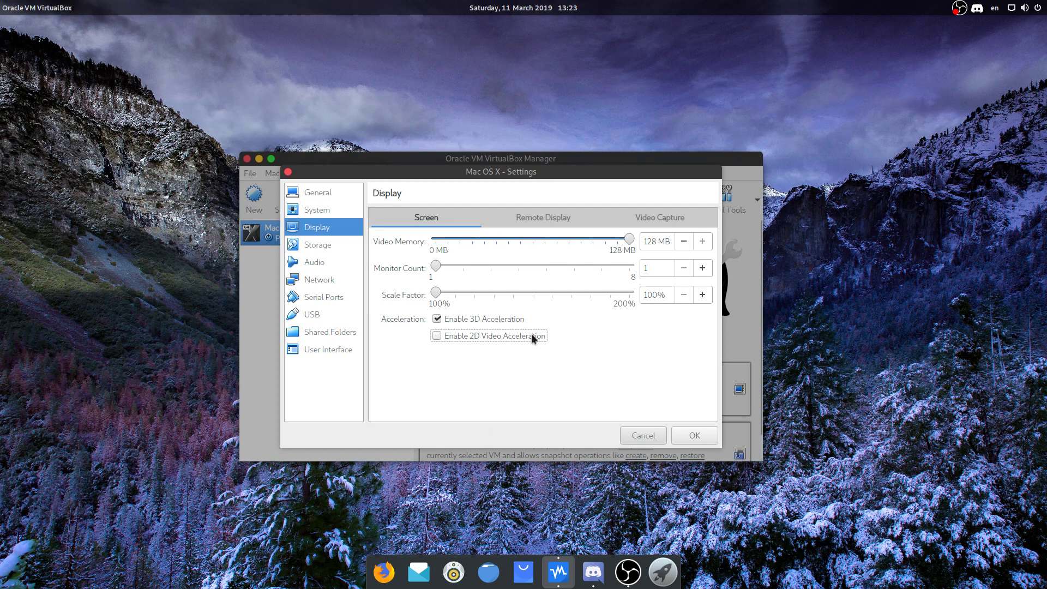
# Check the video capture and remote display options, and save the virtual machine's display settings
pyautogui.click(682, 221)
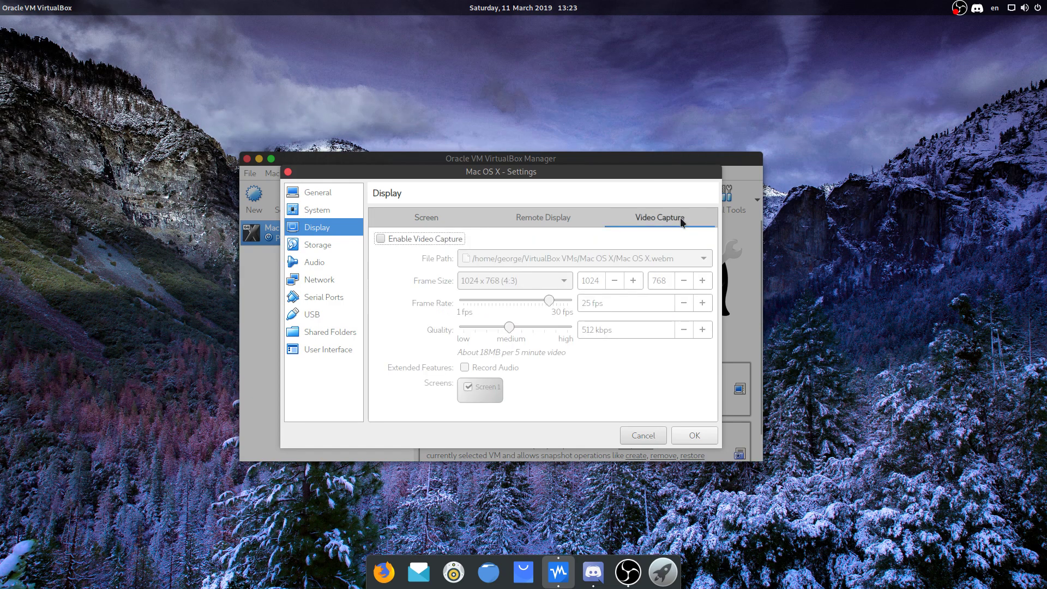
pyautogui.click(561, 216)
pyautogui.click(460, 216)
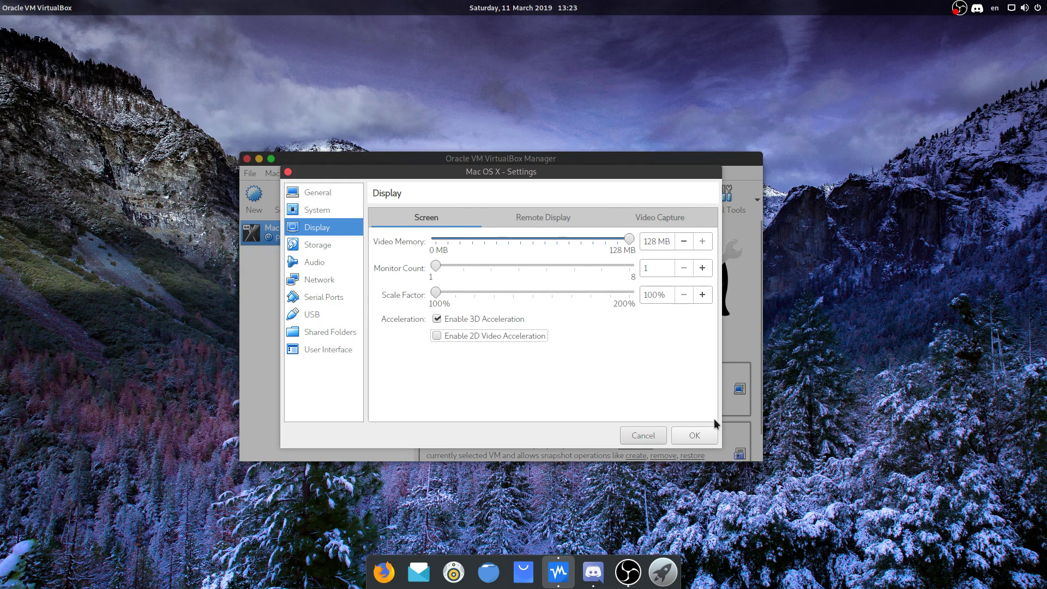
pyautogui.click(696, 436)
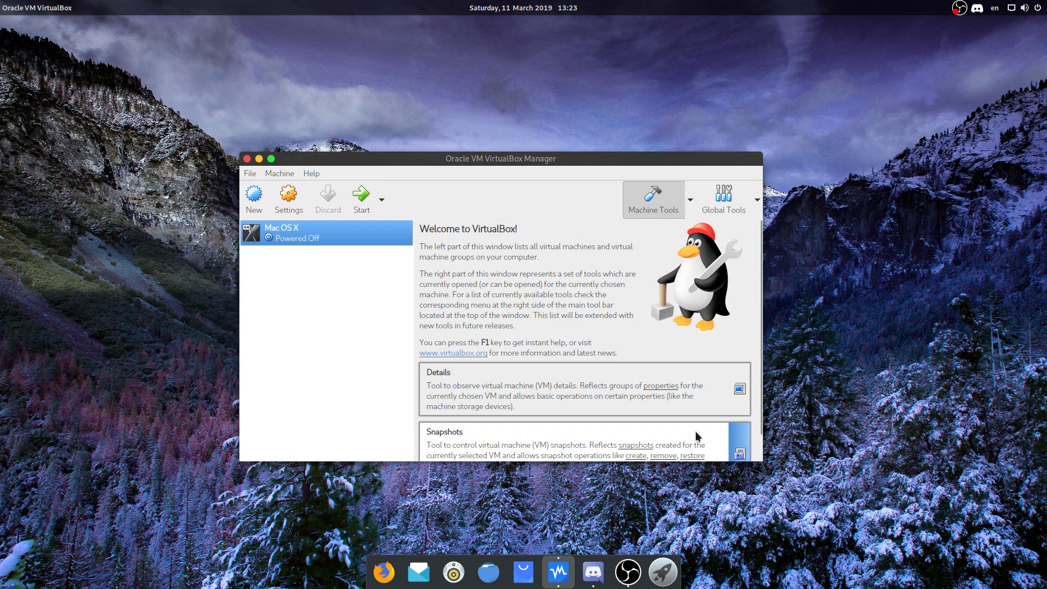
# Switch to OBS Studio to view the running recording, and minimise its window
pyautogui.click(633, 571)
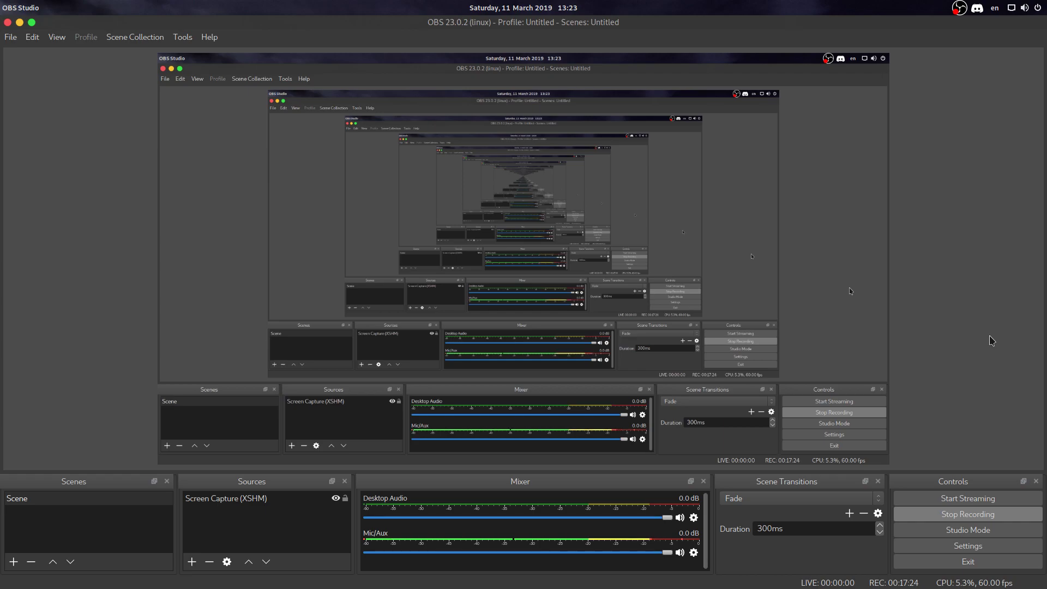
pyautogui.moveTo(661, 587)
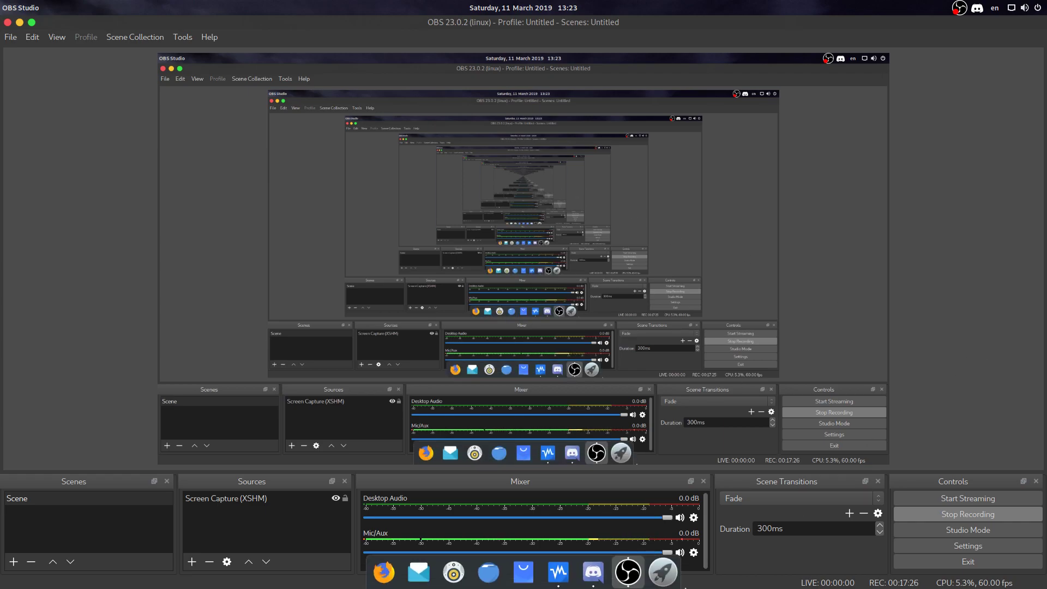
pyautogui.click(627, 573)
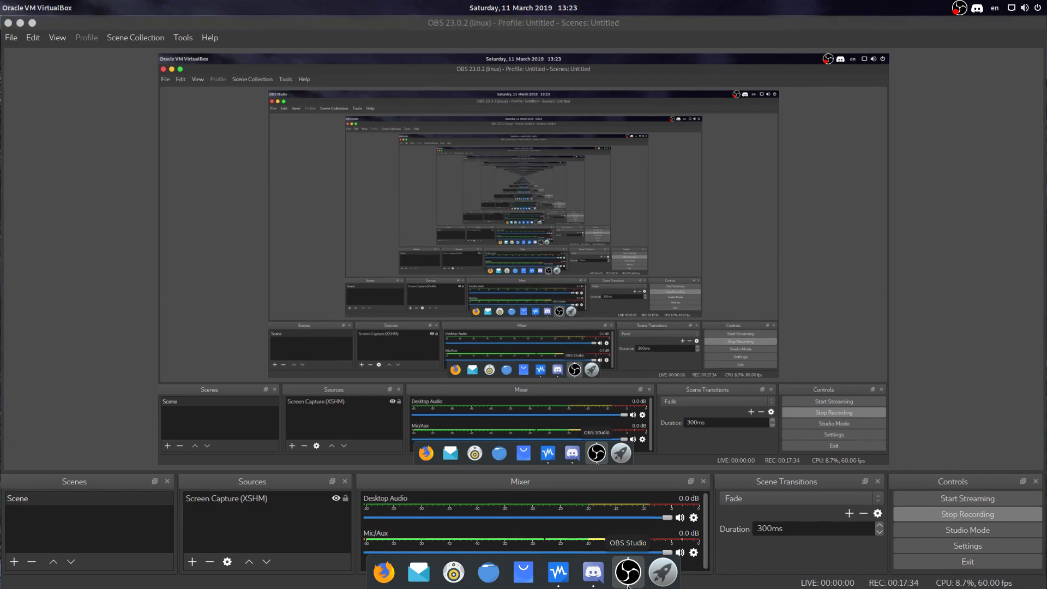